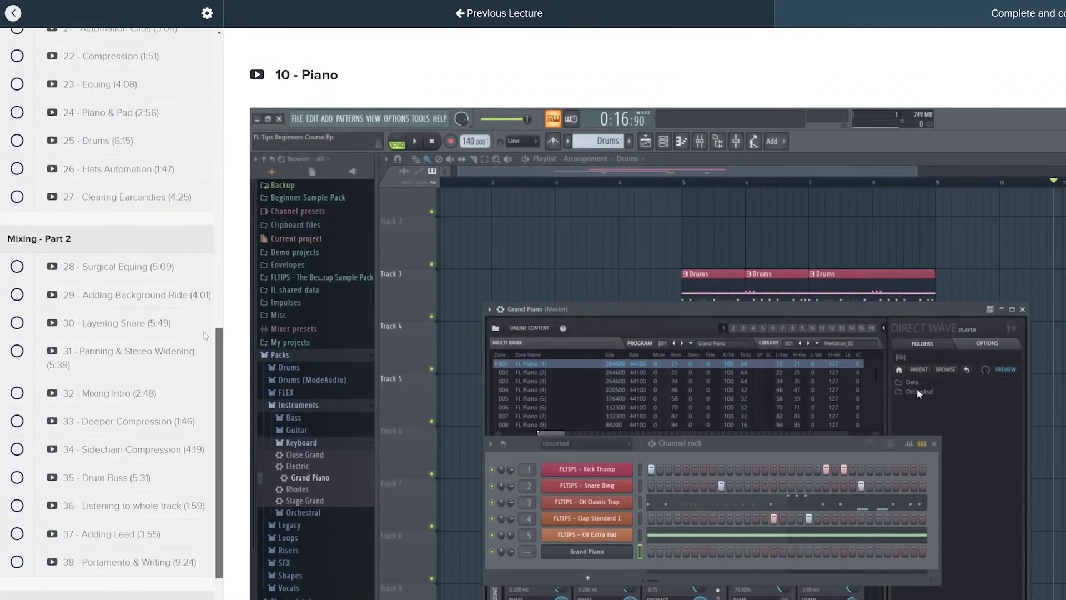
pyautogui.scroll(-4, 184, 431)
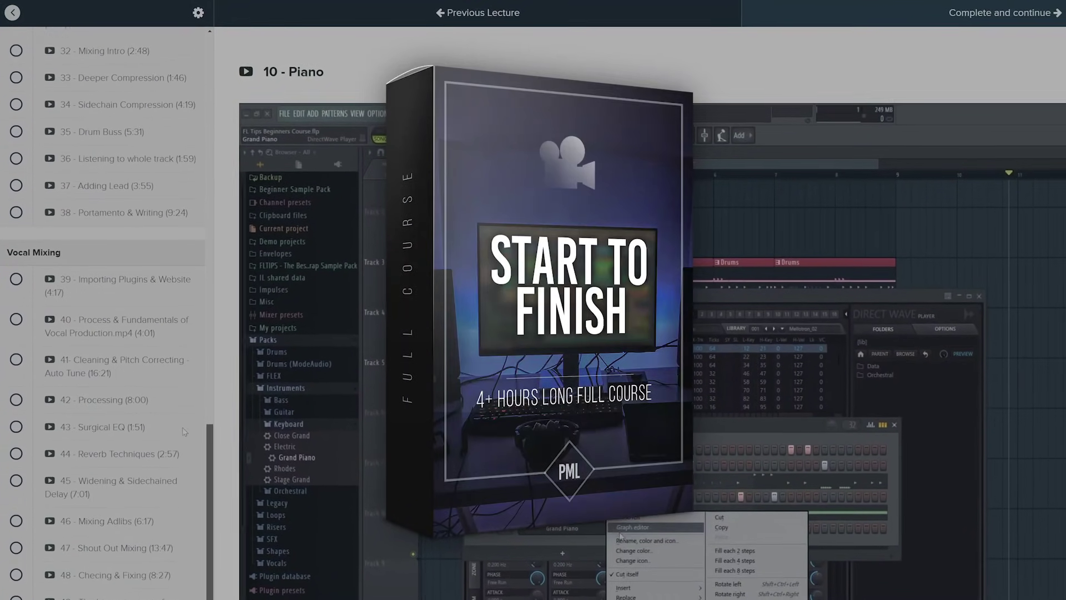
pyautogui.scroll(-2, 184, 431)
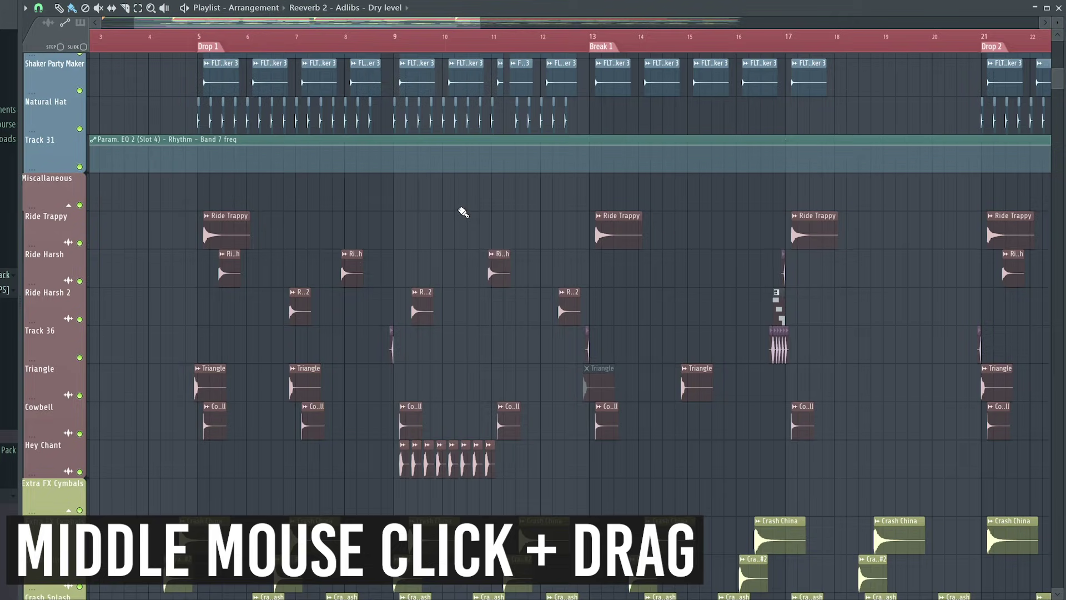
pyautogui.moveTo(461, 210); pyautogui.dragTo(333, 289)
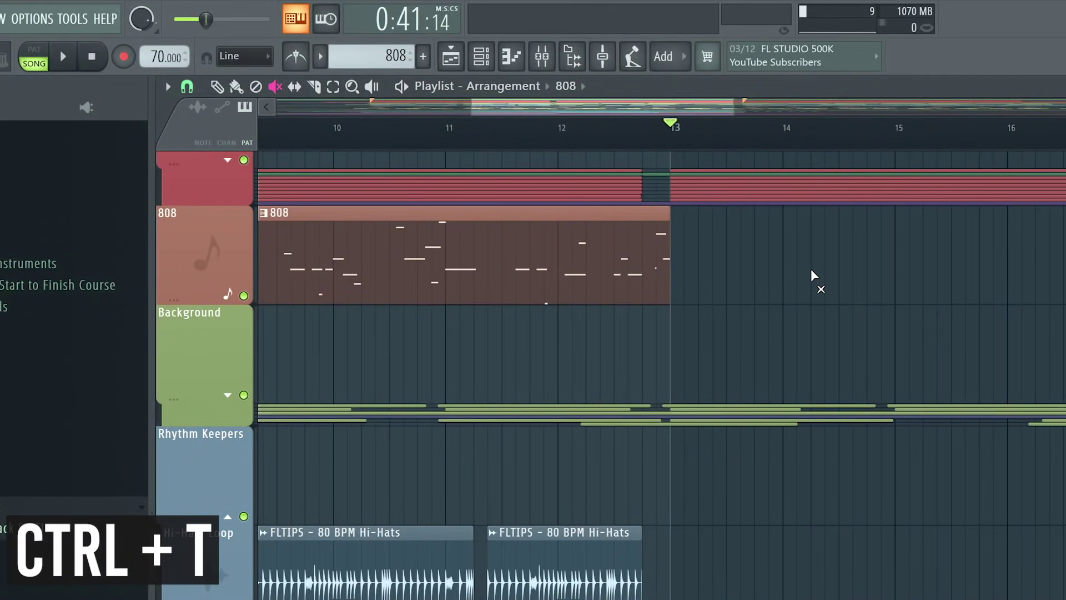
# - Add an Auto time marker at bar 13 of the playlist and open the channel rack
pyautogui.hotkey('ctrl', 't')
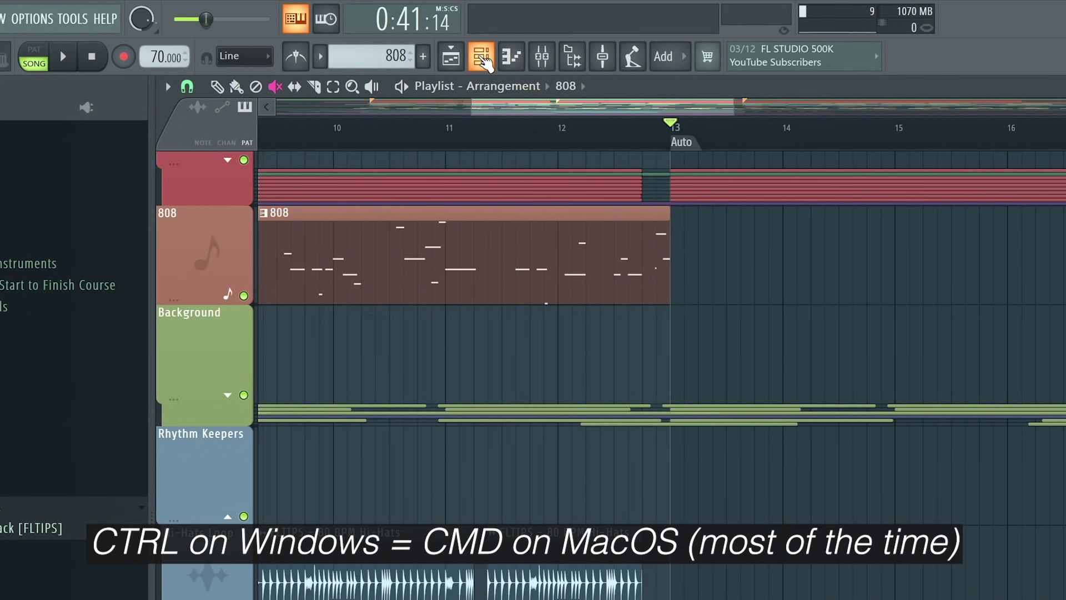
pyautogui.click(481, 56)
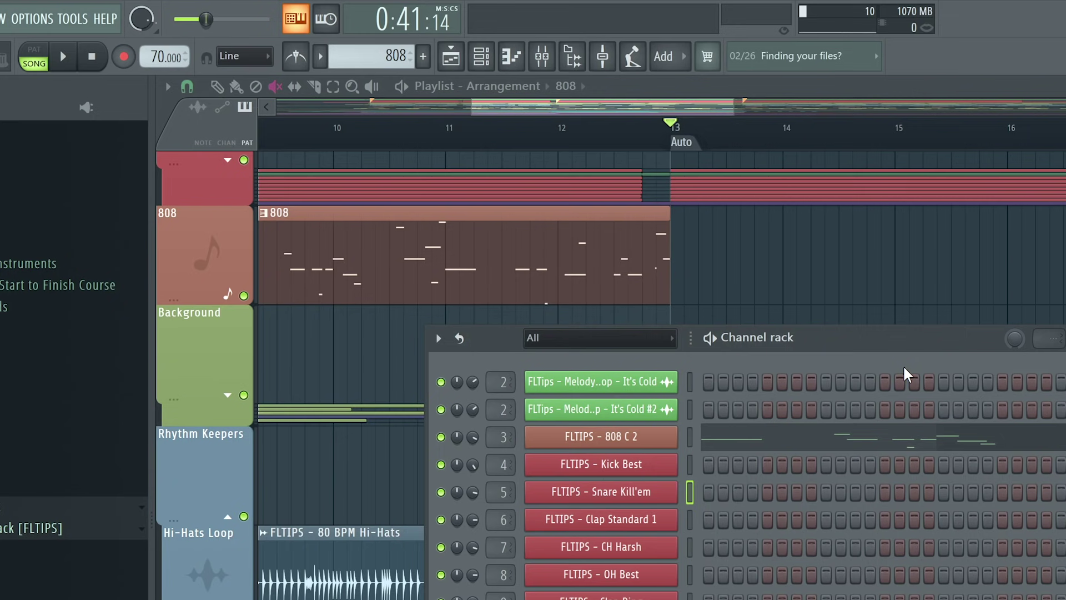
# - Toggle the typing-keyboard piano input off and back on, and activate the playlist's Draw tool
pyautogui.hotkey('ctrl', 't')
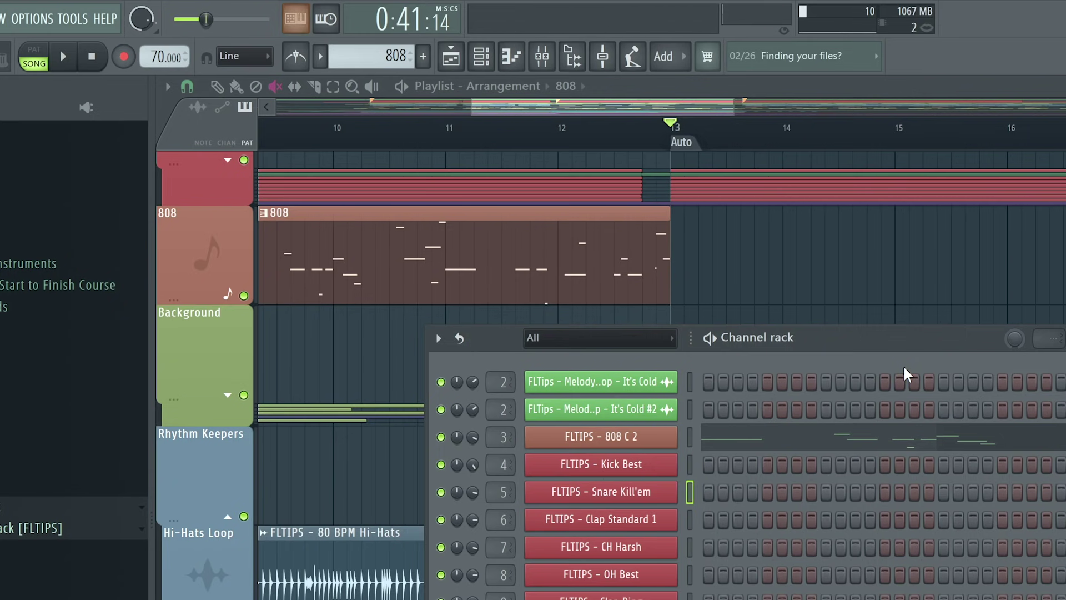
pyautogui.hotkey('ctrl', 't')
pyautogui.click(755, 258)
pyautogui.click(217, 88)
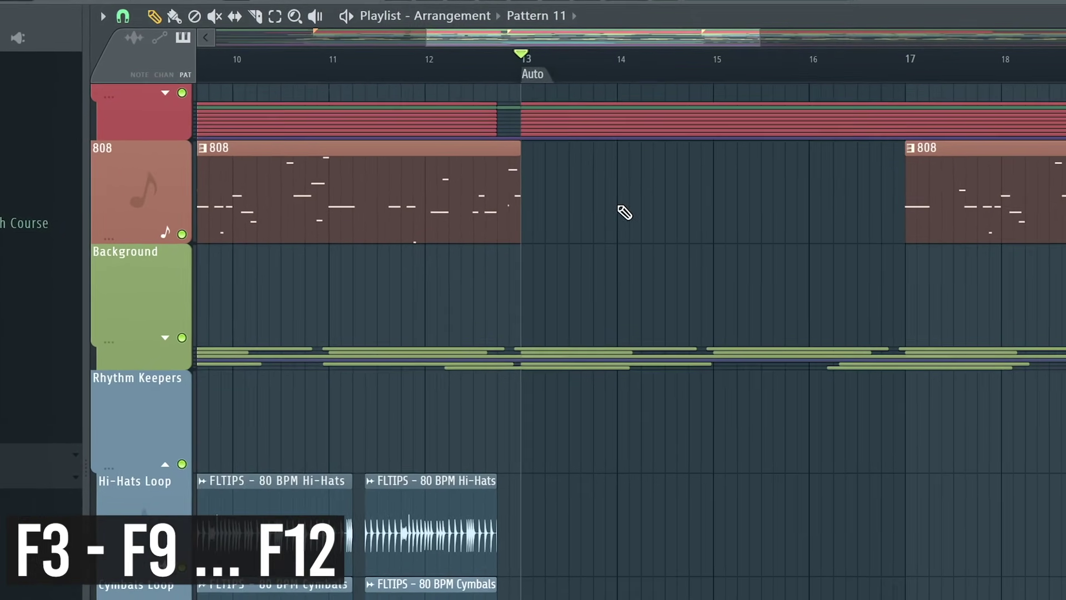
# - Call up the playlist's options and create new empty patterns, leaving them unnamed
pyautogui.press('F3')
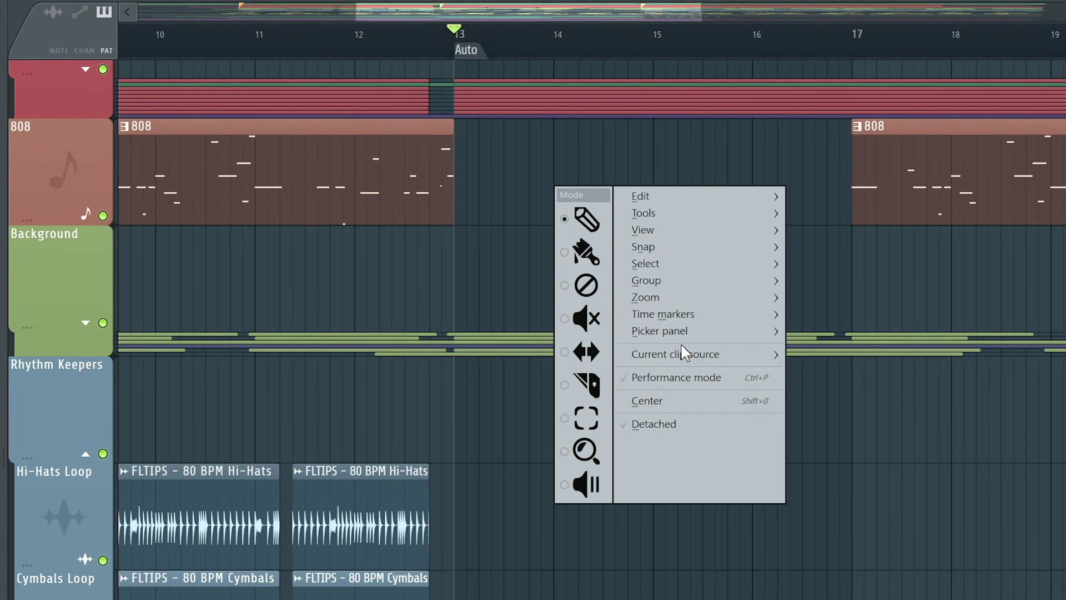
pyautogui.press('F4')
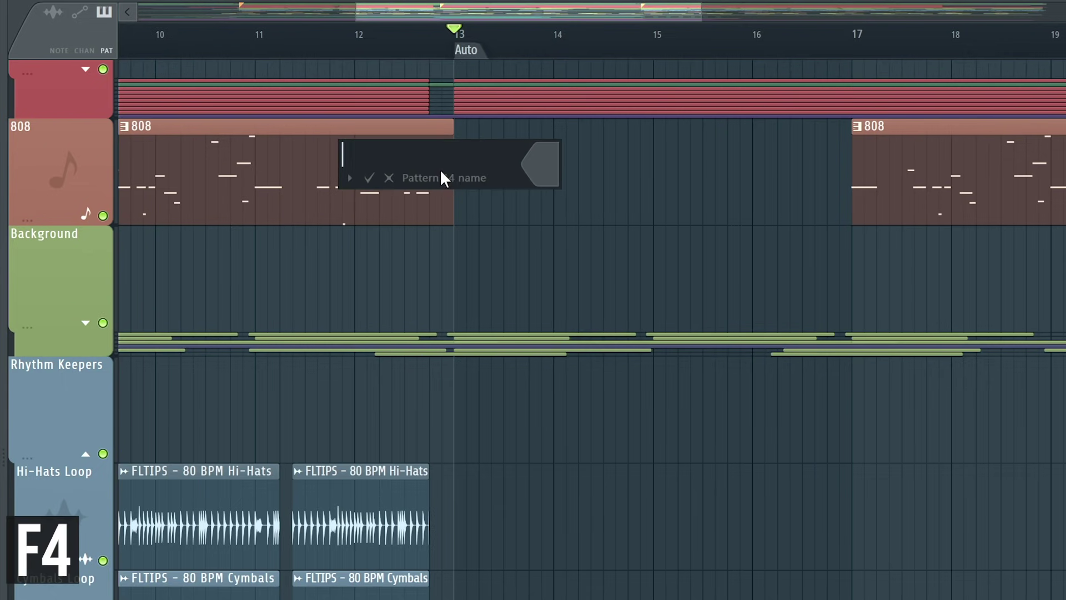
pyautogui.click(389, 178)
pyautogui.press('F4')
pyautogui.click(565, 179)
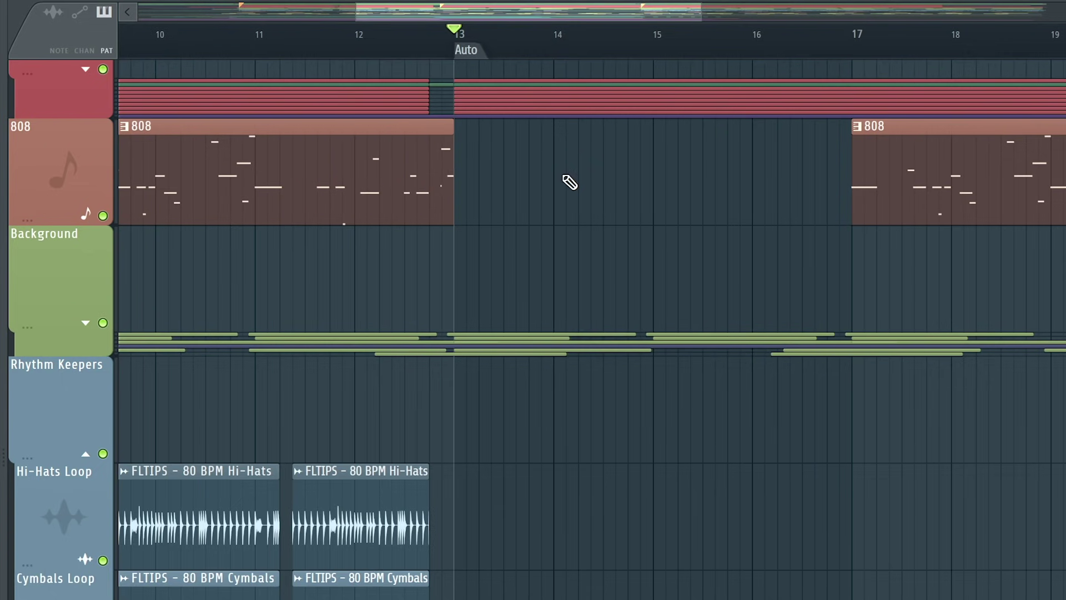
# - Show and hide the playlist, channel rack, piano roll, plugin picker and mixer one after another
pyautogui.press('F5')
pyautogui.press('F5')
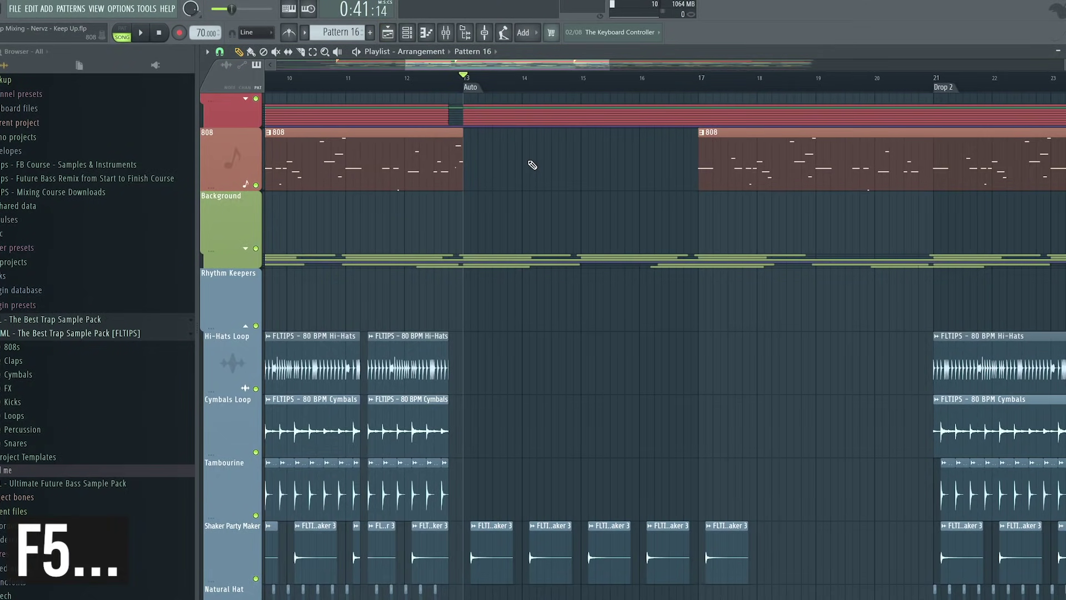
pyautogui.press('F6')
pyautogui.press('F7')
pyautogui.press('F8')
pyautogui.press('F8')
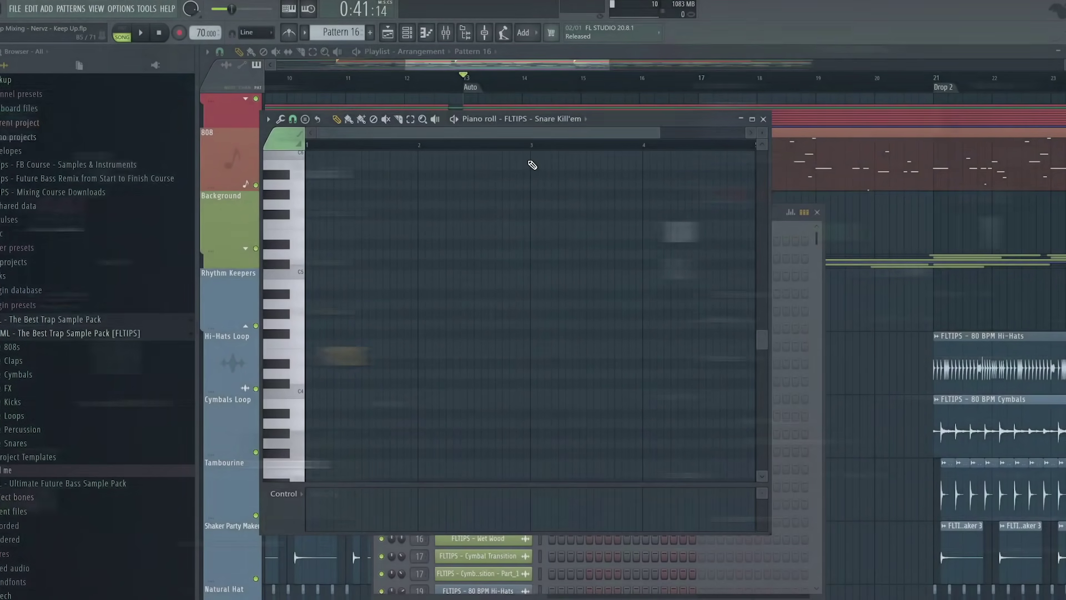
pyautogui.press('F9')
pyautogui.press('F5')
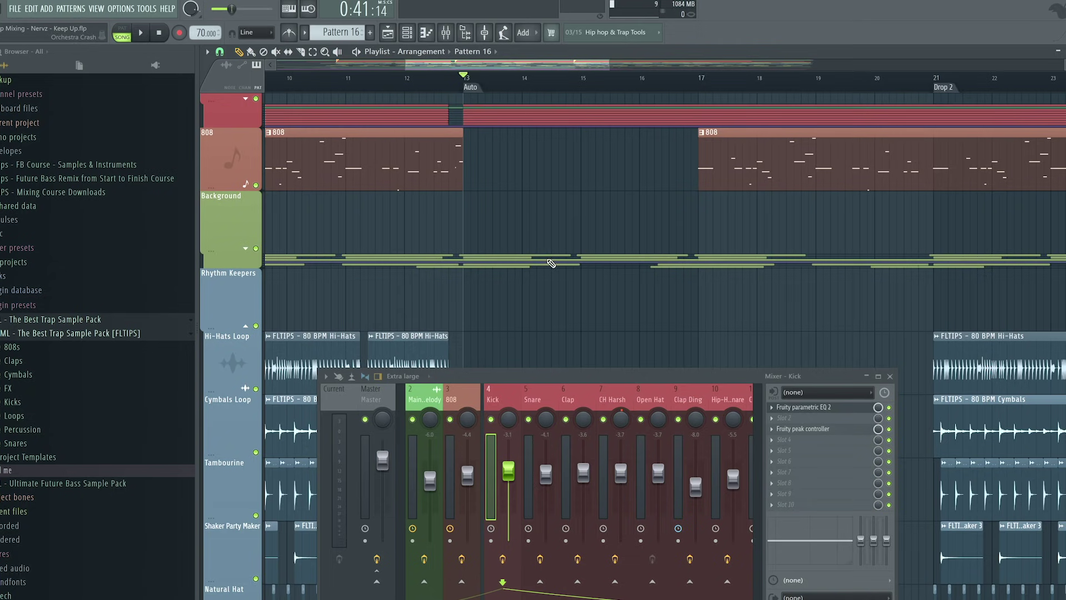
# - Cycle through the open windows, and clear the playlist and all other windows from the workspace
pyautogui.press('Tab')
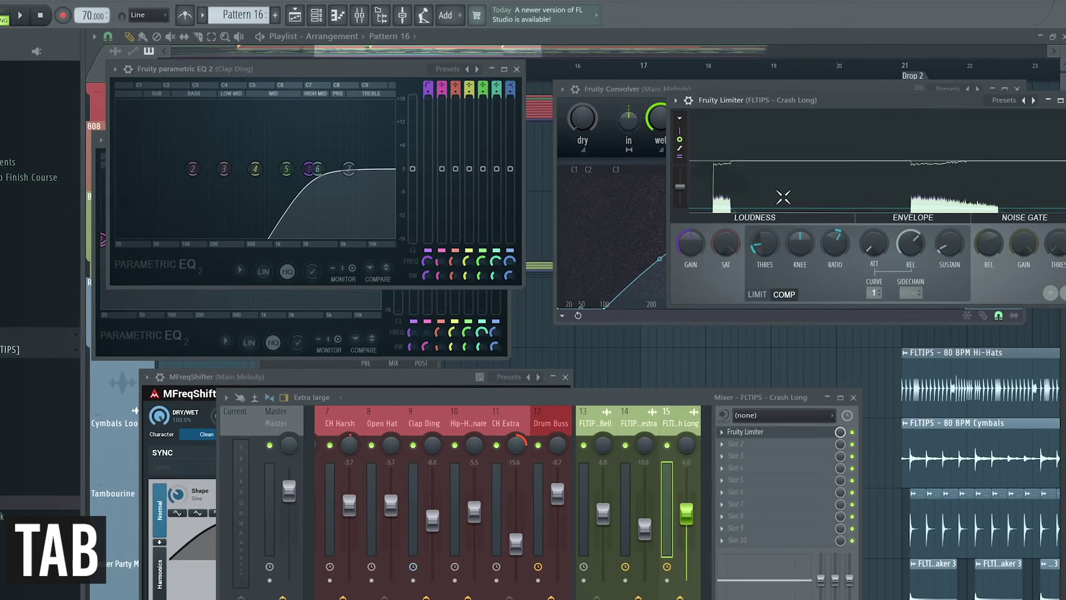
pyautogui.click(1041, 36)
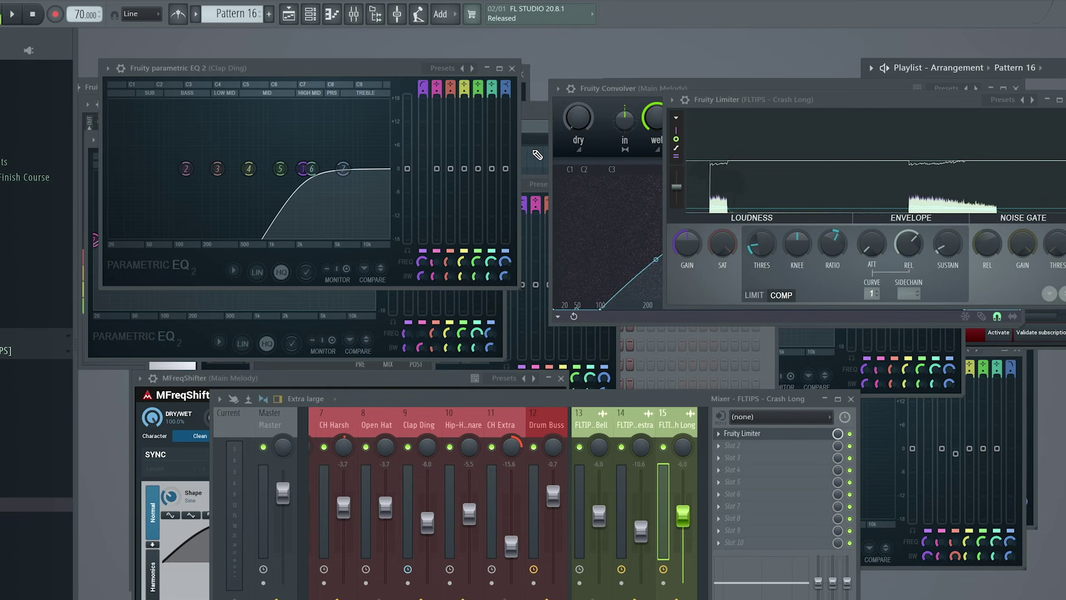
pyautogui.press('F12')
# - Reopen the playlist at full size and show the mixer
pyautogui.click(292, 19)
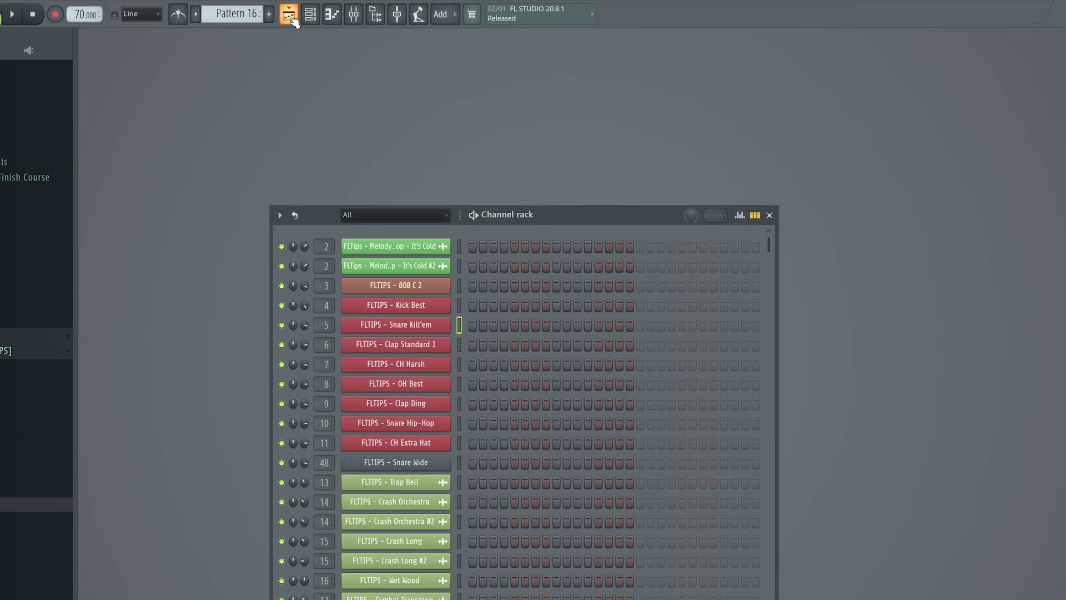
pyautogui.doubleClick(1060, 73)
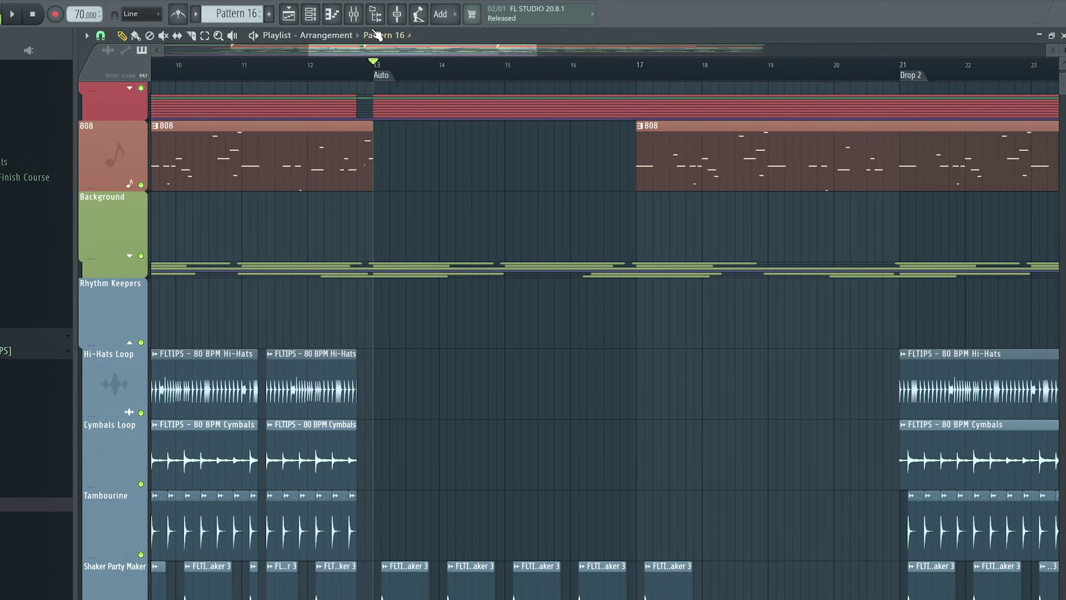
pyautogui.click(354, 15)
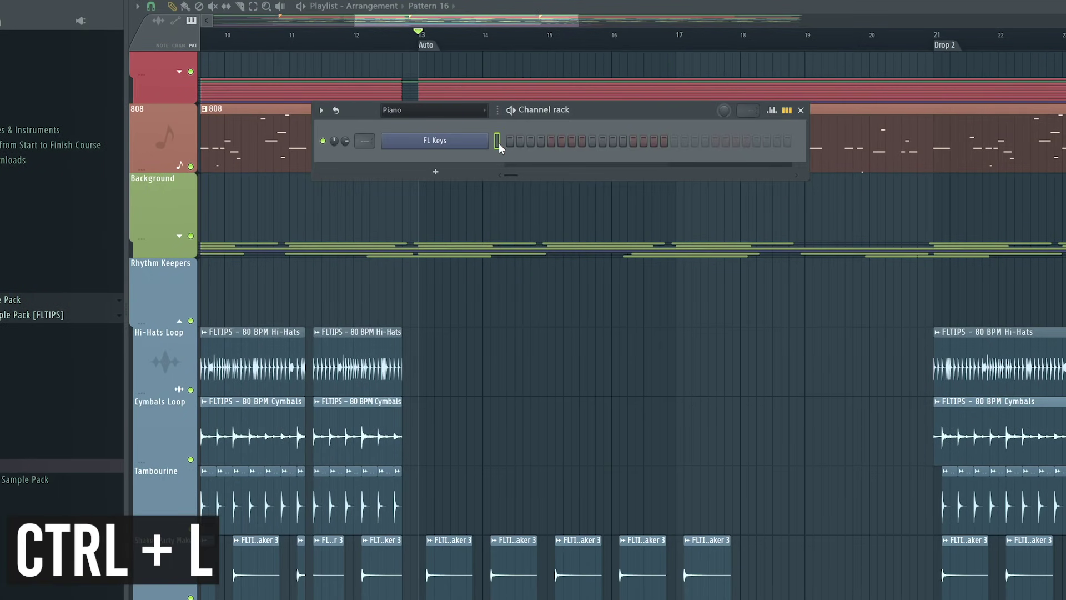
# - Route the FL Keys channel to mixer track 49 and assign it to a new instrument track
pyautogui.hotkey('ctrl', 'l')
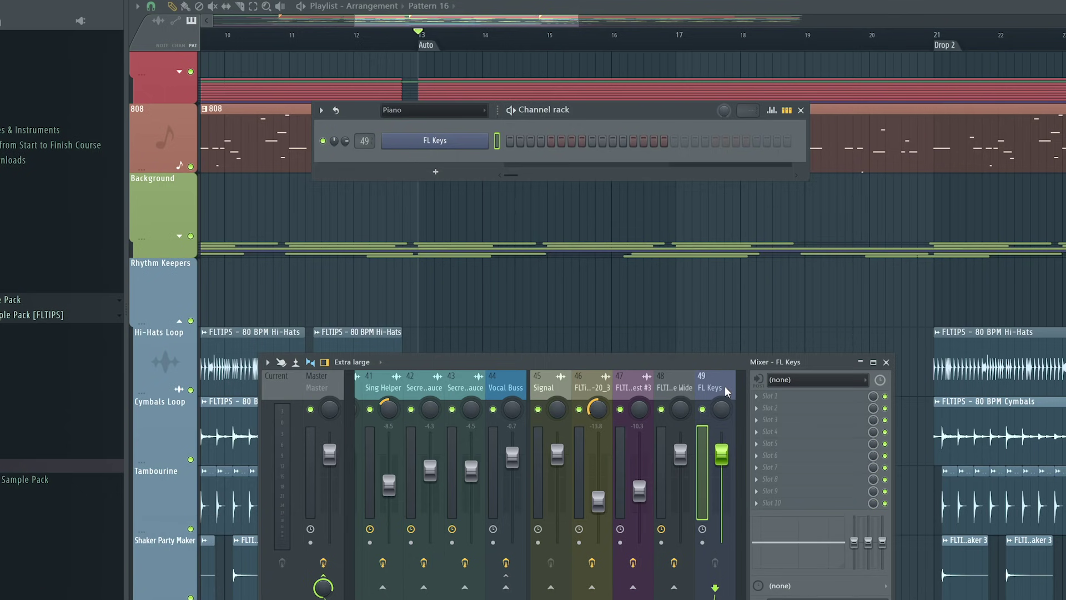
pyautogui.rightClick(442, 141)
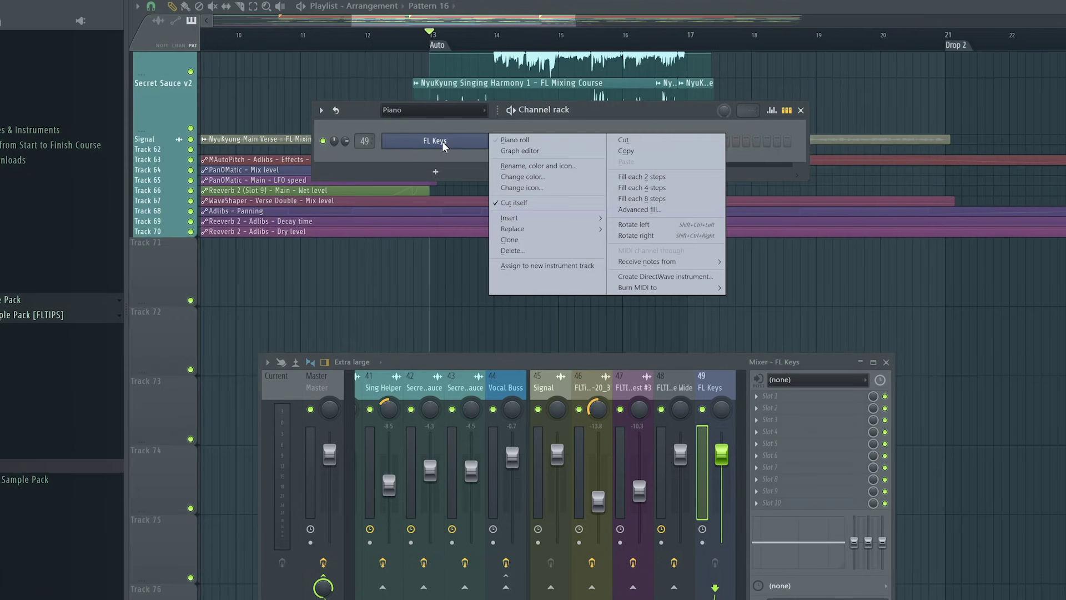
pyautogui.click(547, 267)
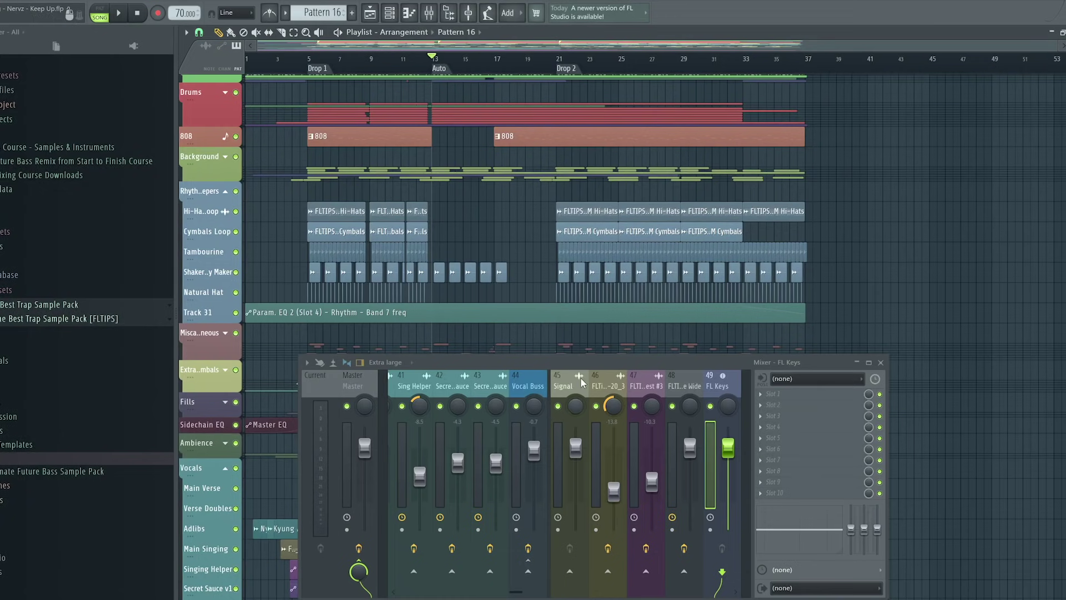
# - Erase a swath of clips across the drum, 808 and rhythm tracks, and undo the erasures
pyautogui.moveTo(724, 346)
pyautogui.mouseDown()
pyautogui.moveTo(621, 259)
pyautogui.moveTo(361, 233)
pyautogui.moveTo(324, 473)
pyautogui.moveTo(622, 377)
pyautogui.moveTo(503, 121)
pyautogui.moveTo(365, 123)
pyautogui.mouseUp()
pyautogui.hotkey('ctrl', 'alt', 'z')
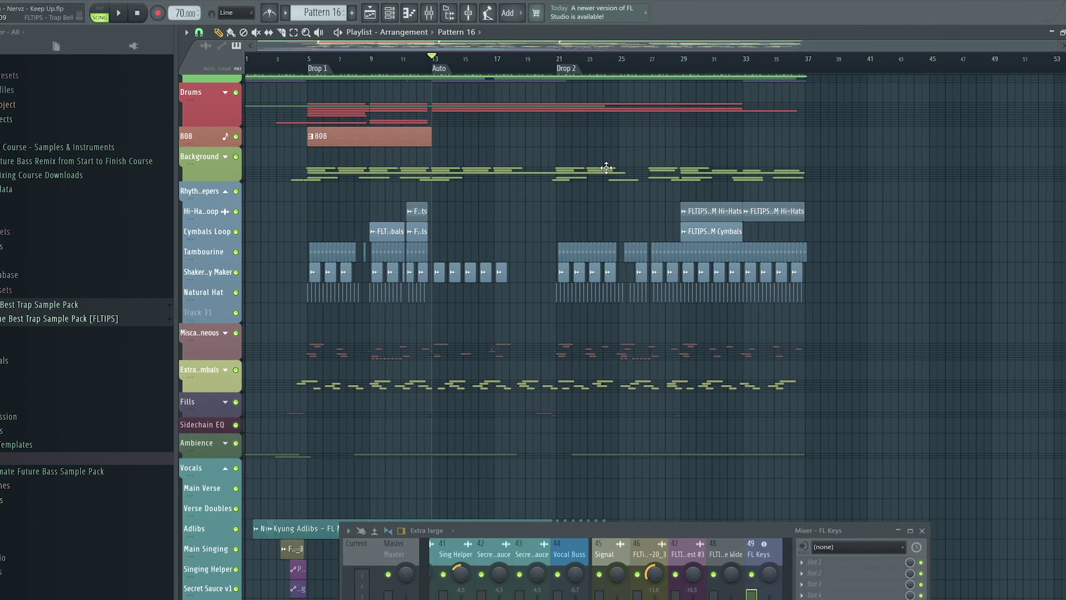
pyautogui.hotkey('ctrl', 'n')
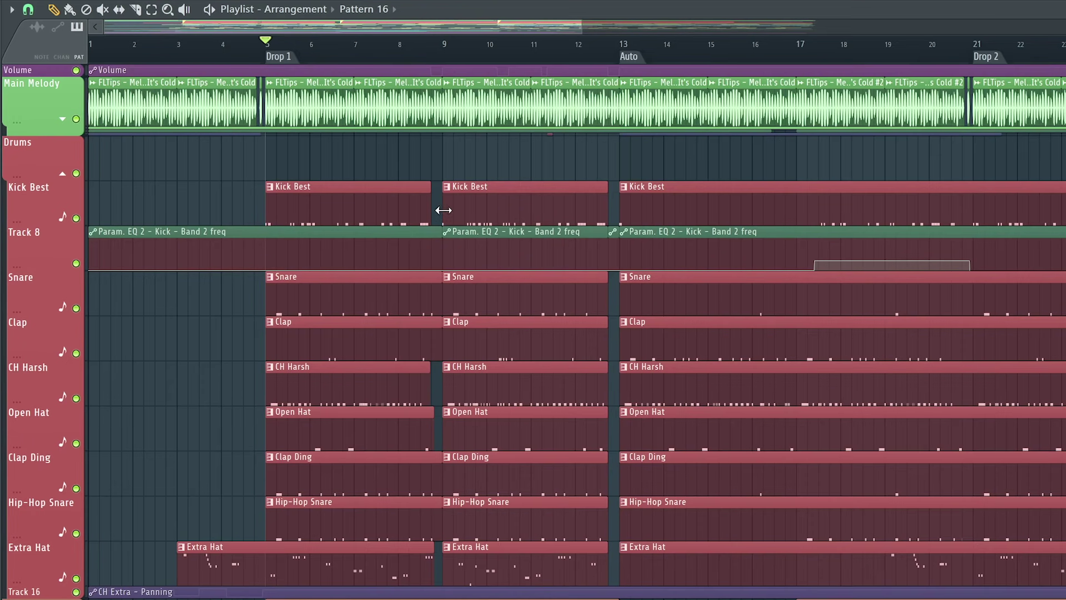
# - Insert empty space over the playlist time range from bar 7 to about bar 8.75 across all tracks
pyautogui.press('ctrl+alt+Insert')
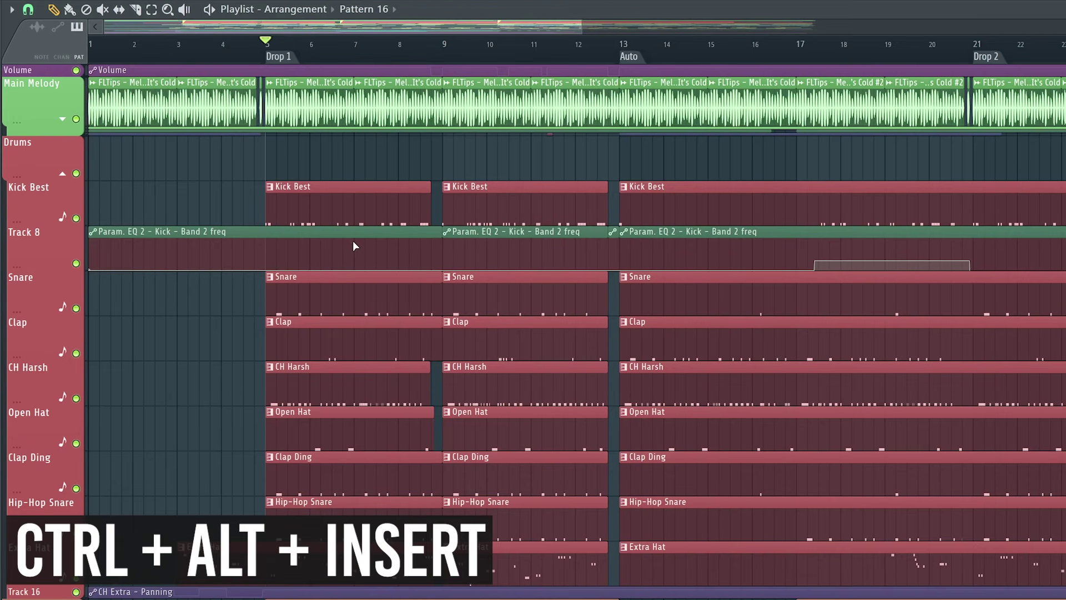
pyautogui.click(357, 49)
pyautogui.moveTo(361, 60); pyautogui.dragTo(439, 62)
pyautogui.scroll(-4, 440, 271)
pyautogui.scroll(-10, 488, 276)
pyautogui.scroll(6, 431, 452)
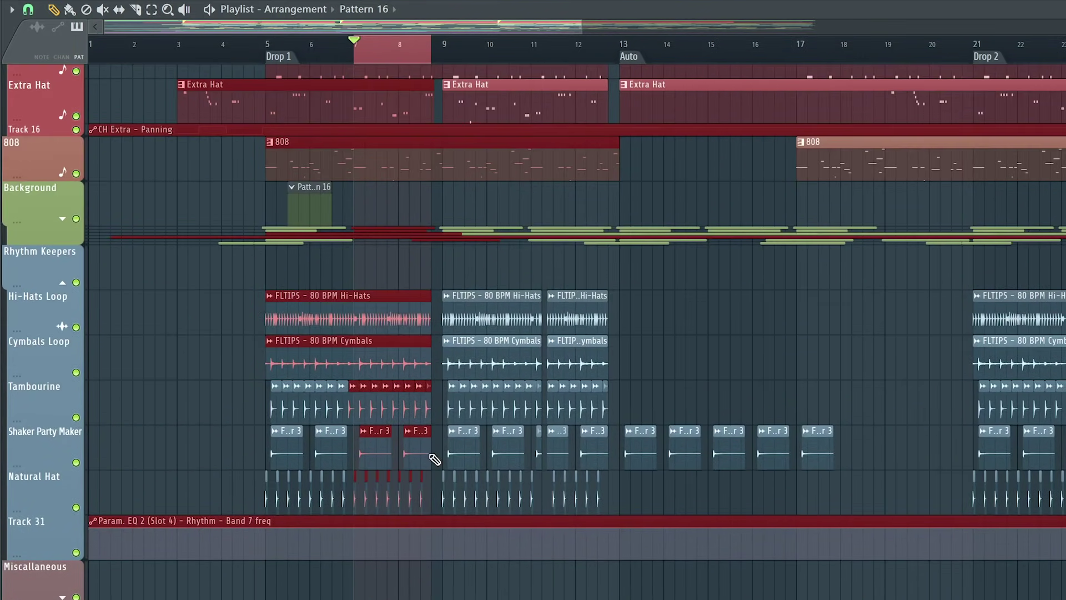
pyautogui.scroll(-6, 411, 455)
pyautogui.scroll(3, 414, 456)
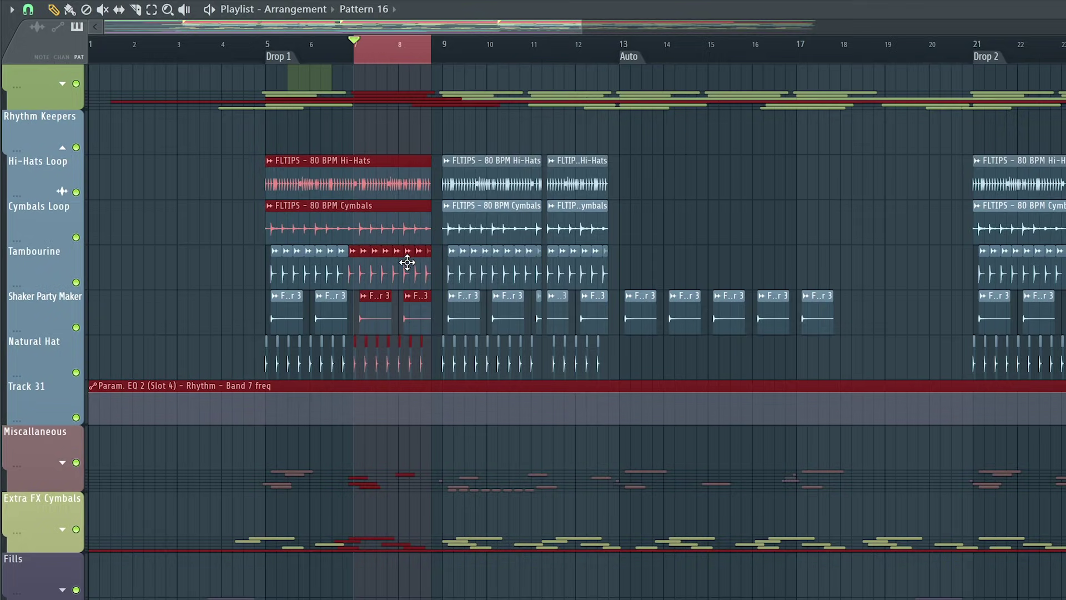
pyautogui.press('ctrl+Insert')
pyautogui.scroll(-7, 407, 263)
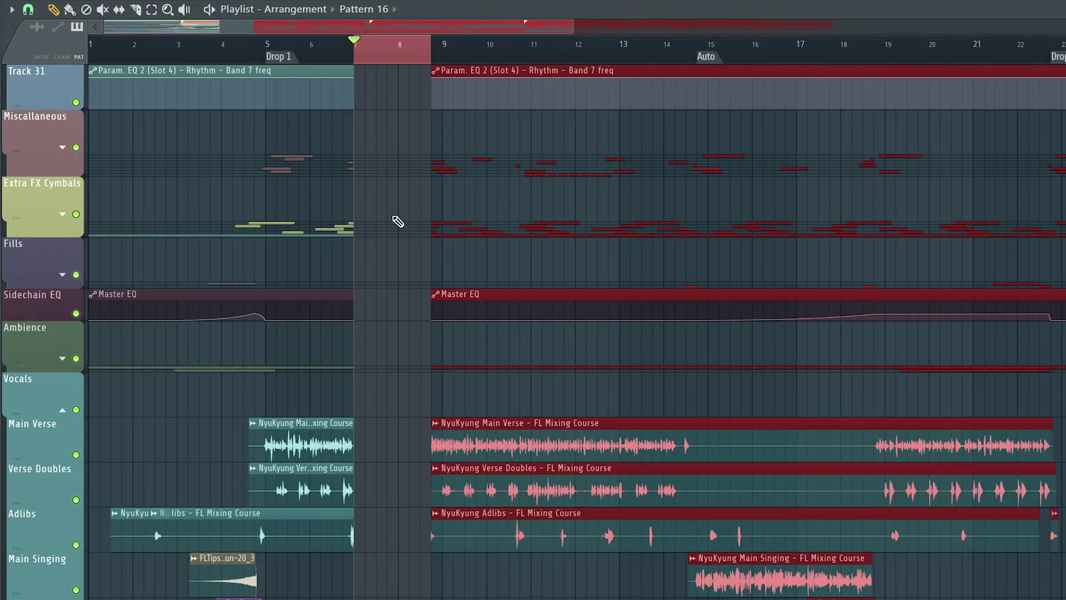
pyautogui.scroll(-6, 406, 250)
pyautogui.scroll(11, 433, 150)
pyautogui.scroll(2, 409, 32)
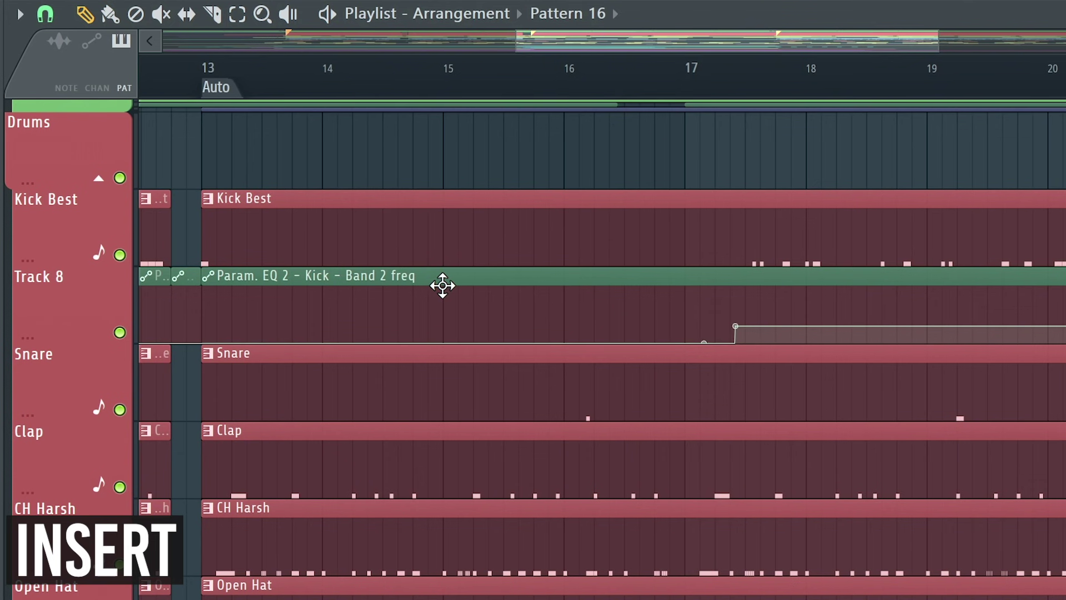
# - Slice the Track 8 automation clip at bar 15 and the Kick Best clip at about bars 13.8, 15.2 and 16.9
pyautogui.press('Insert')
pyautogui.press('Insert')
pyautogui.press('Insert')
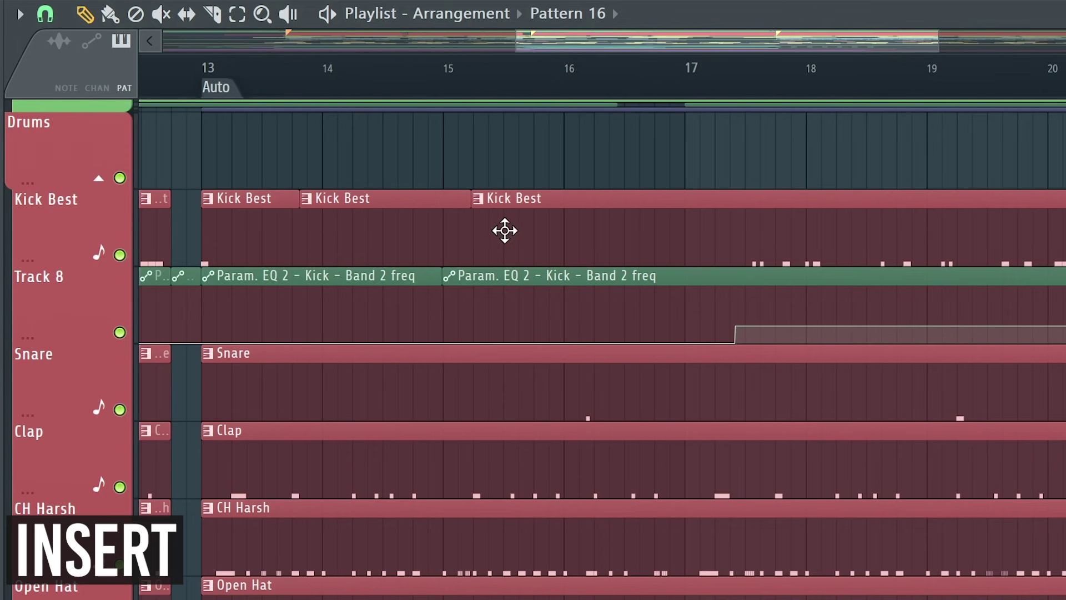
pyautogui.press('Insert')
# - Move the middle two Kick Best pieces, and slice the Snare, Clap and CH Harsh clips at about bars 14.4, 15.2 and 16.6
pyautogui.moveTo(415, 235); pyautogui.dragTo(418, 158)
pyautogui.moveTo(560, 217); pyautogui.dragTo(636, 166)
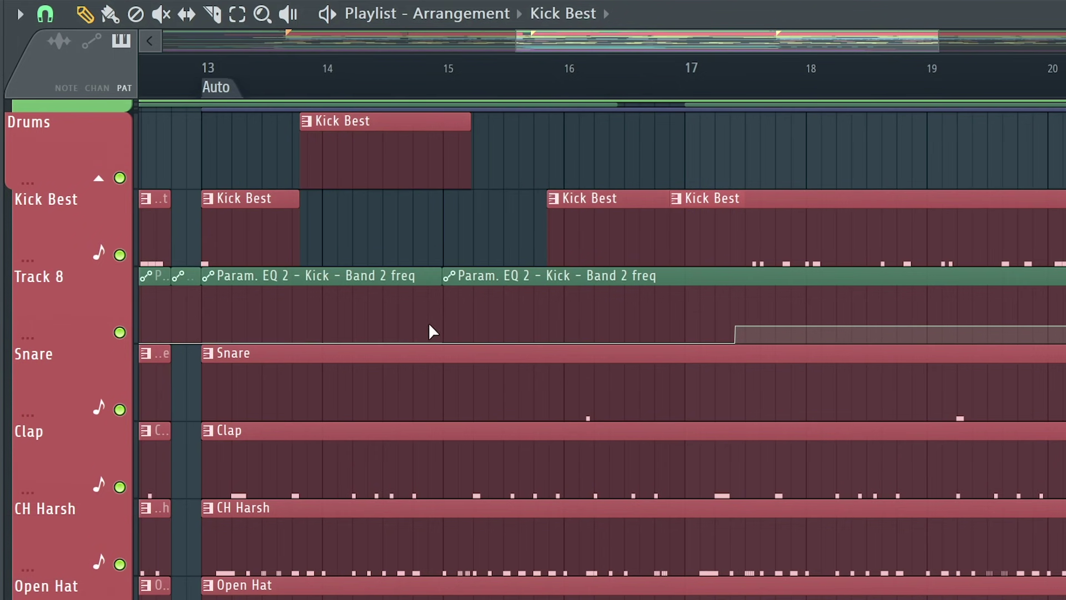
pyautogui.press('Insert')
pyautogui.press('Insert')
pyautogui.press('Insert')
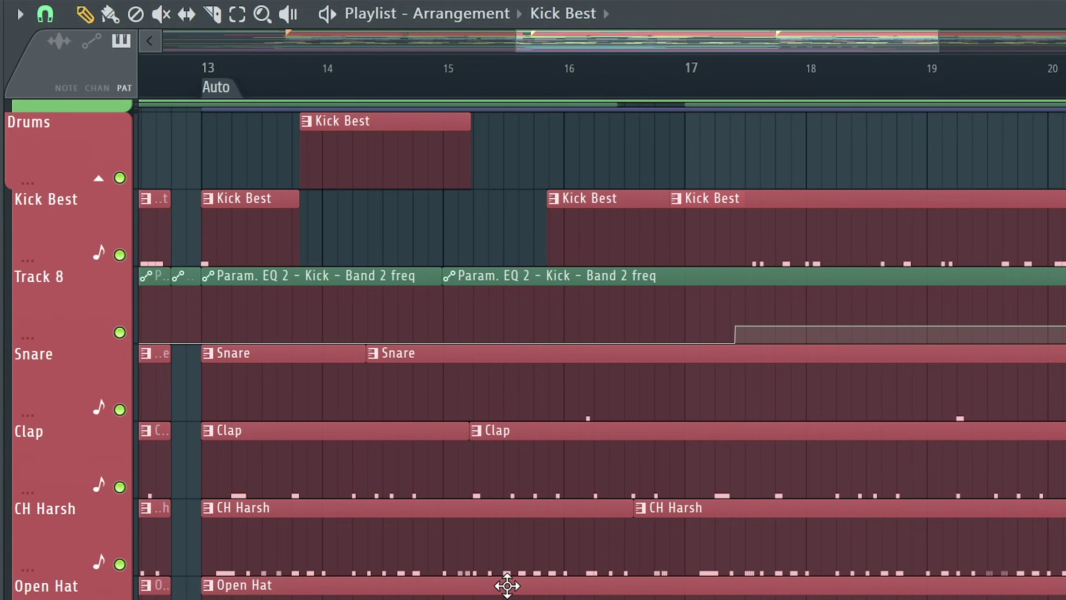
# - Undo the Snare, Clap and CH Harsh slices and both Kick Best piece moves
pyautogui.hotkey('ctrl', 'alt', 'z')
pyautogui.hotkey('ctrl', 'alt', 'z')
pyautogui.hotkey('ctrl', 'alt', 'z')
pyautogui.hotkey('ctrl', 'alt', 'z')
pyautogui.hotkey('ctrl', 'alt', 'z')
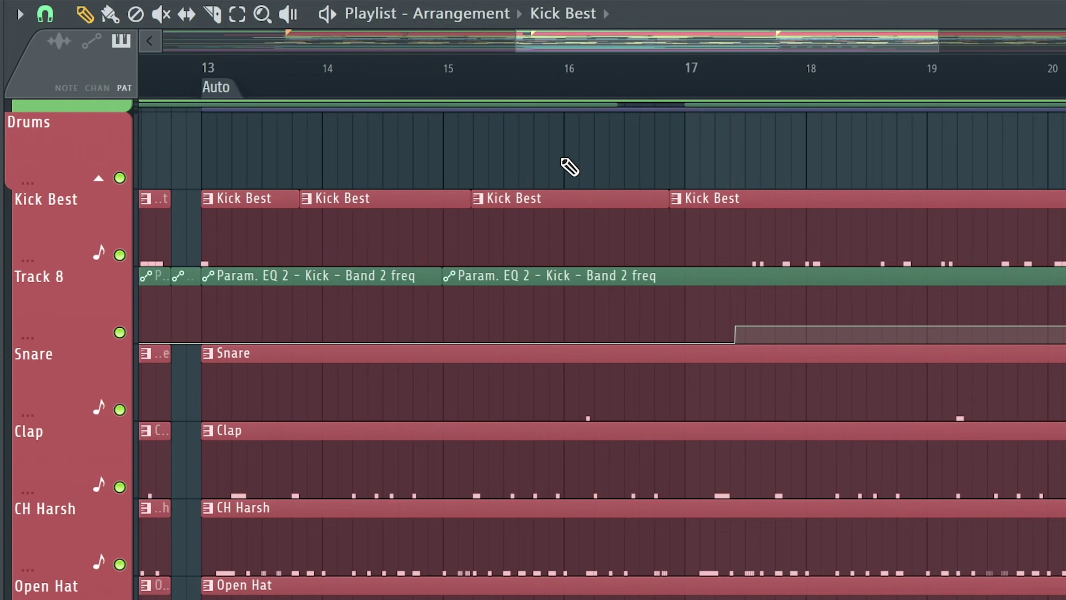
# - Make vertical slices through the drum clips between bar 16 and about bar 17.6, and activate the playlist's Slice tool
pyautogui.moveTo(565, 151); pyautogui.dragTo(601, 359)
pyautogui.moveTo(642, 157); pyautogui.dragTo(644, 439)
pyautogui.moveTo(764, 157); pyautogui.dragTo(764, 509)
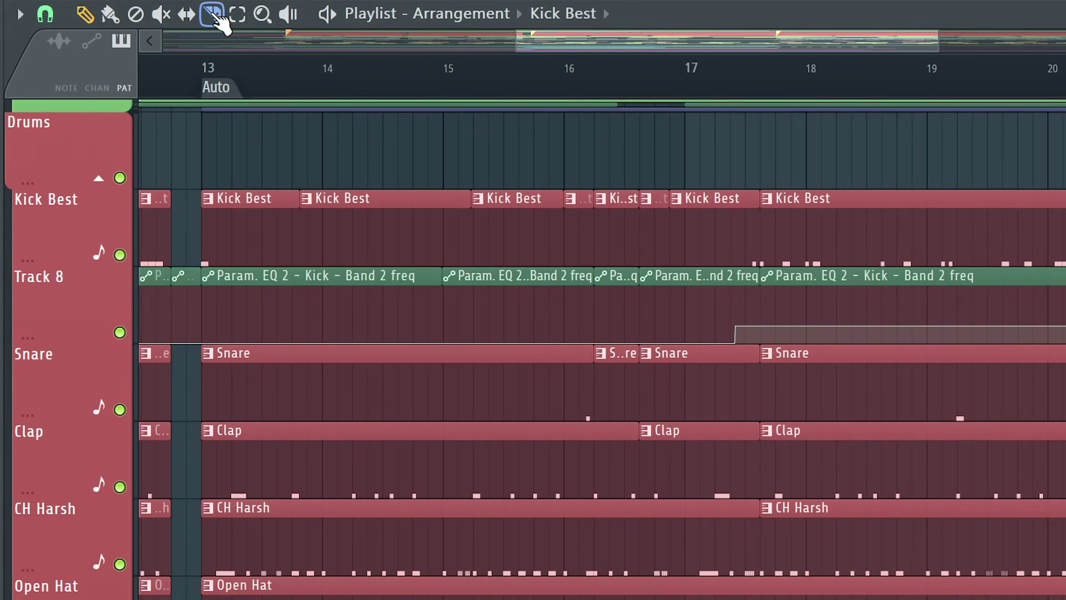
pyautogui.rightClick(580, 259)
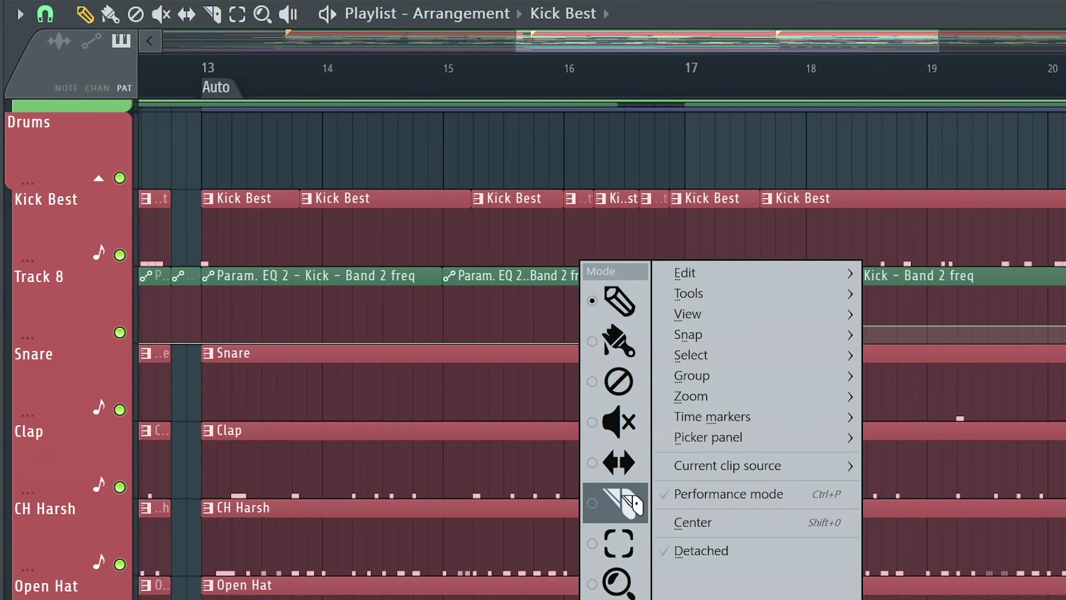
pyautogui.click(632, 503)
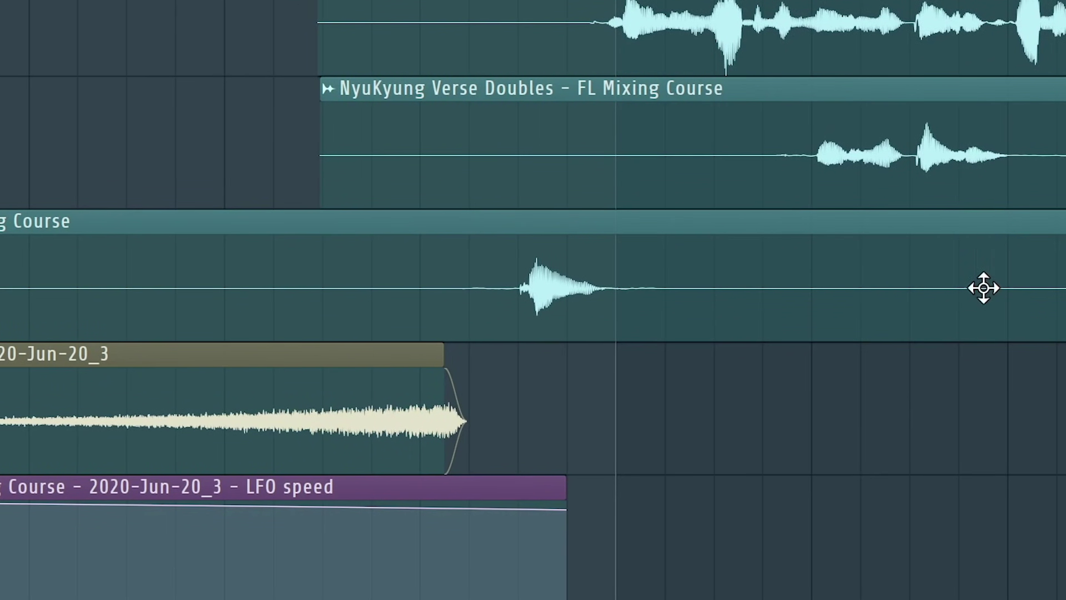
pyautogui.scroll(1, 903, 320)
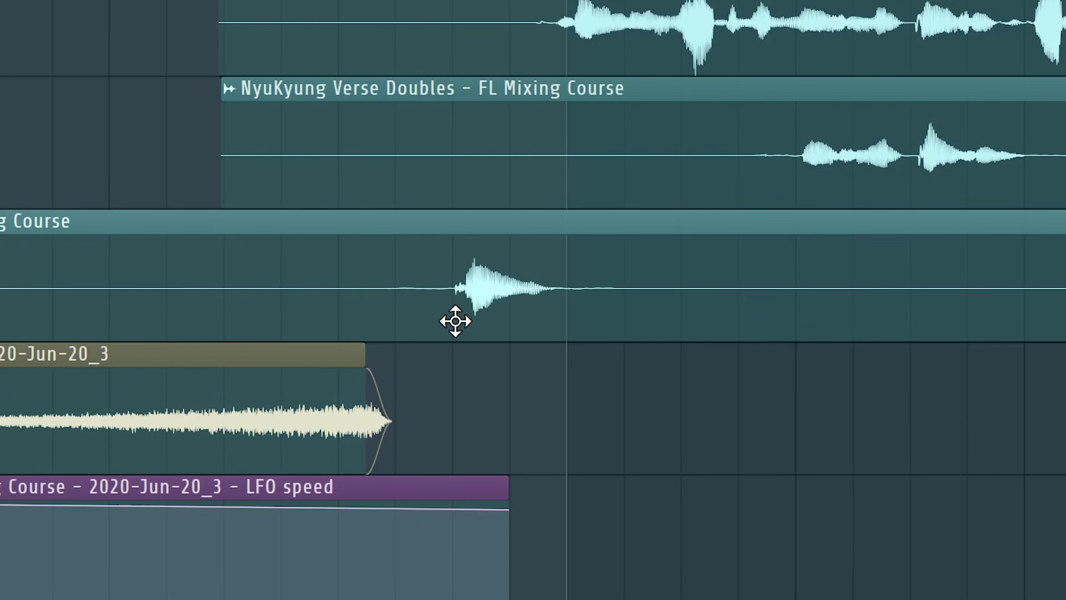
pyautogui.moveTo(455, 321)
pyautogui.mouseDown()
pyautogui.moveTo(571, 318)
pyautogui.moveTo(469, 328)
pyautogui.moveTo(476, 322)
pyautogui.moveTo(388, 311)
pyautogui.moveTo(462, 312)
pyautogui.moveTo(433, 314)
pyautogui.moveTo(457, 324)
pyautogui.mouseUp()
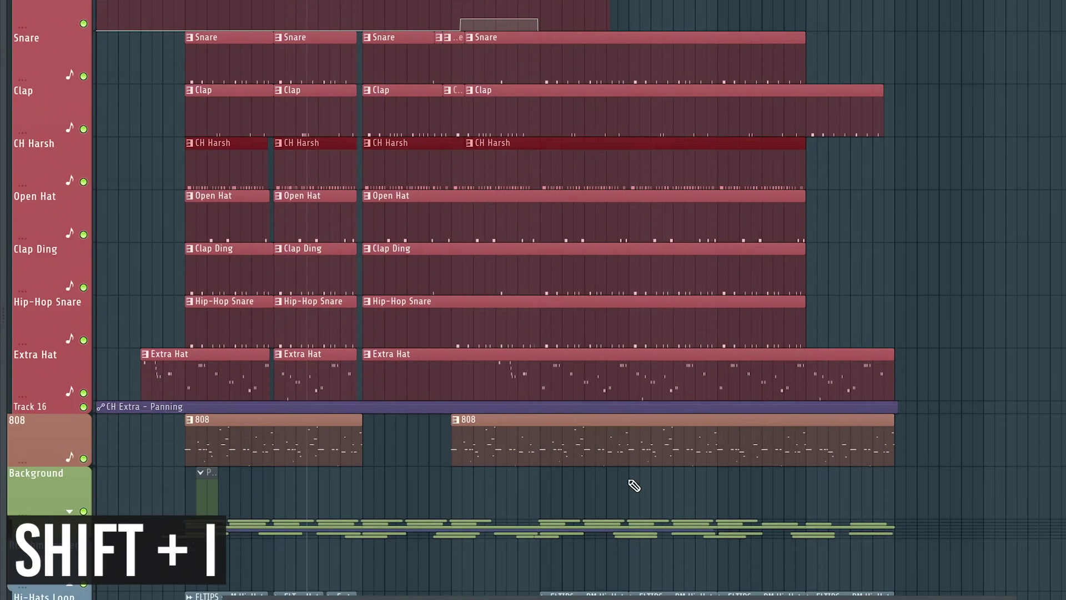
# - Select both 808 clips in the playlist and invert the selection to all other clips
pyautogui.moveTo(628, 482); pyautogui.dragTo(280, 452)
pyautogui.scroll(-2, 284, 449)
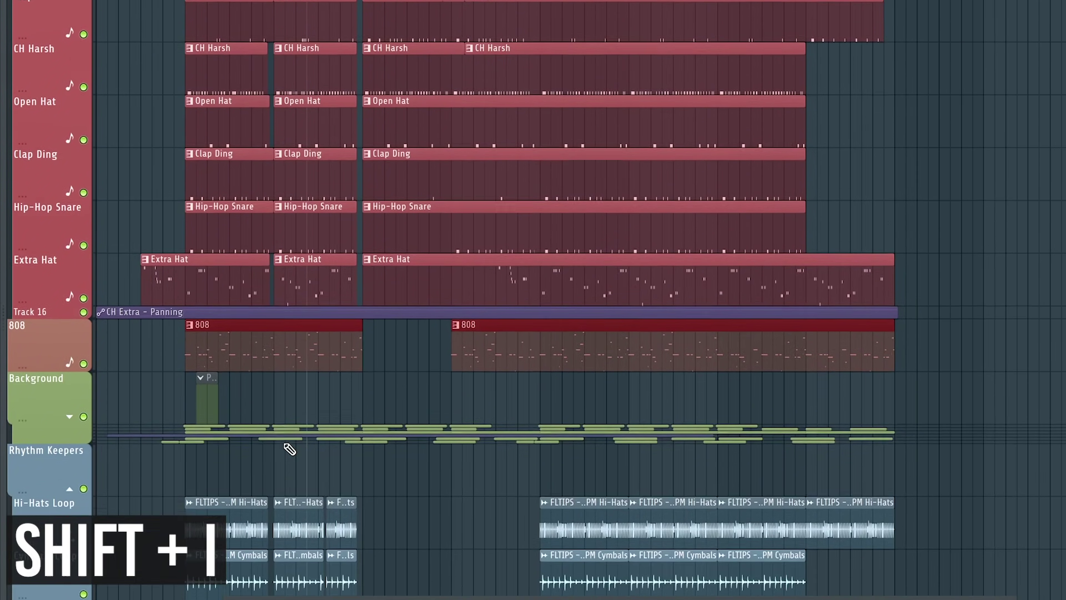
pyautogui.scroll(-1, 290, 448)
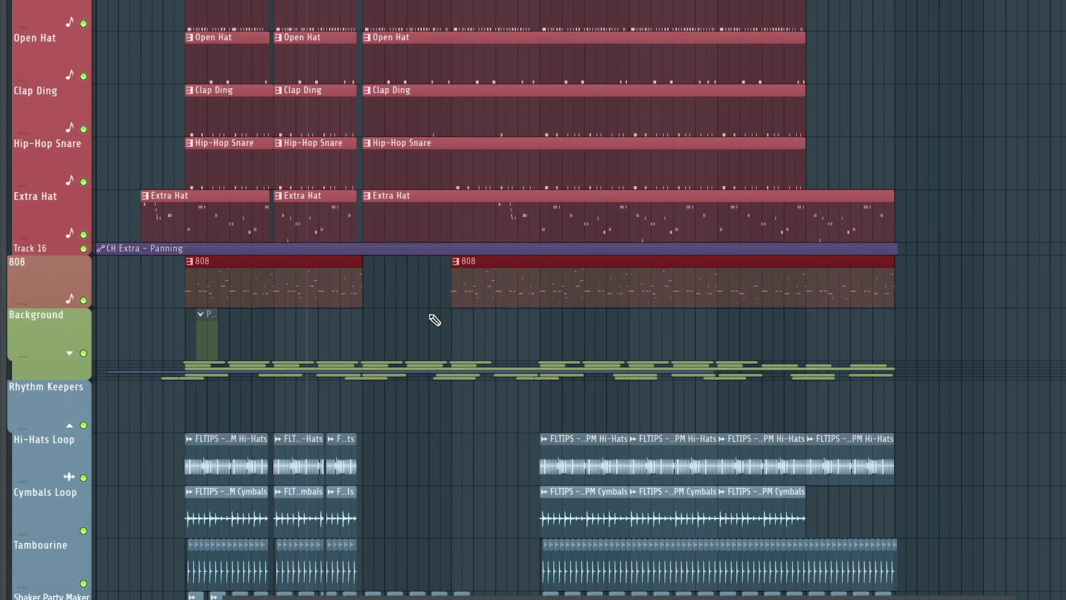
pyautogui.hotkey('shift', 'i')
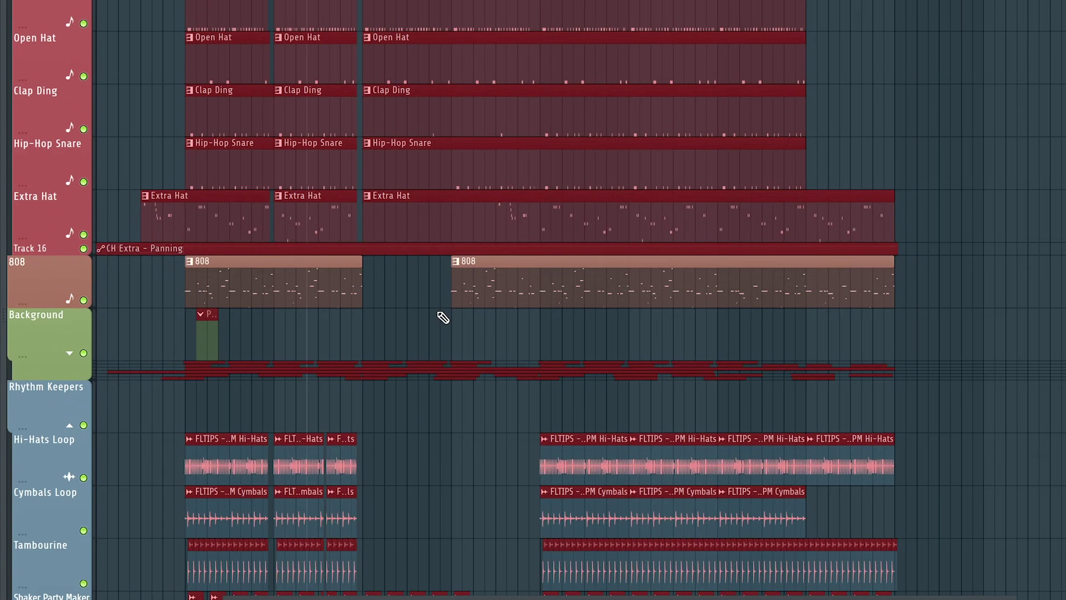
# - Open the Extra Hat clip in the piano roll and select its notes between about bars 3.5 and 5.4
pyautogui.moveTo(234, 231)
pyautogui.mouseDown()
pyautogui.moveTo(595, 233)
pyautogui.moveTo(197, 239)
pyautogui.mouseUp()
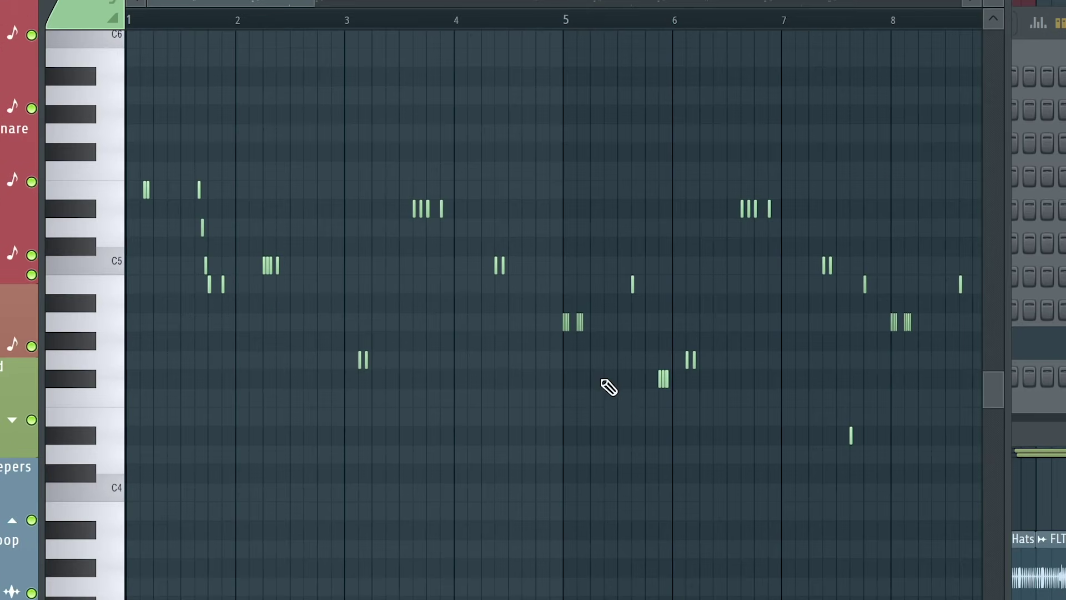
pyautogui.moveTo(604, 387)
pyautogui.mouseDown()
pyautogui.moveTo(529, 286)
pyautogui.moveTo(403, 198)
pyautogui.mouseUp()
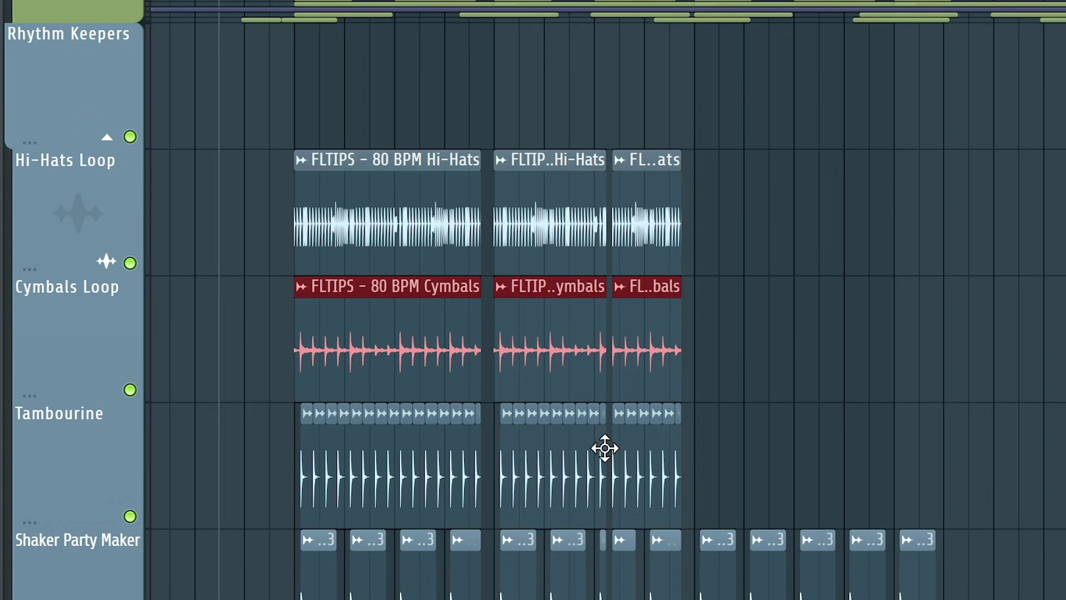
# - Mute the three Cymbals Loop clips, reselect and unmute them, and clear the selection
pyautogui.hotkey('alt', 'm')
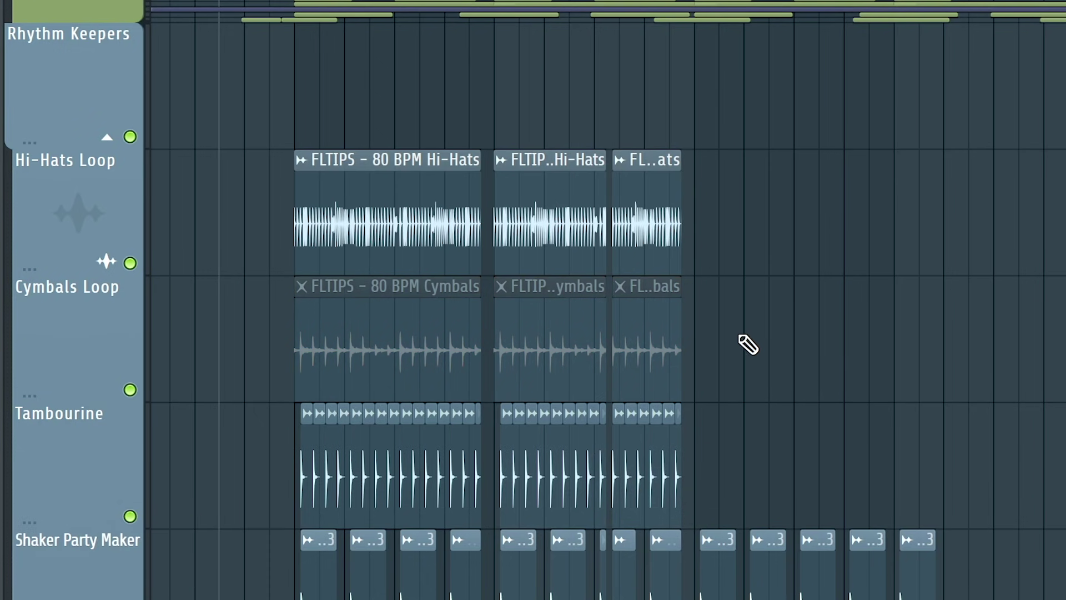
pyautogui.moveTo(773, 346); pyautogui.dragTo(324, 333)
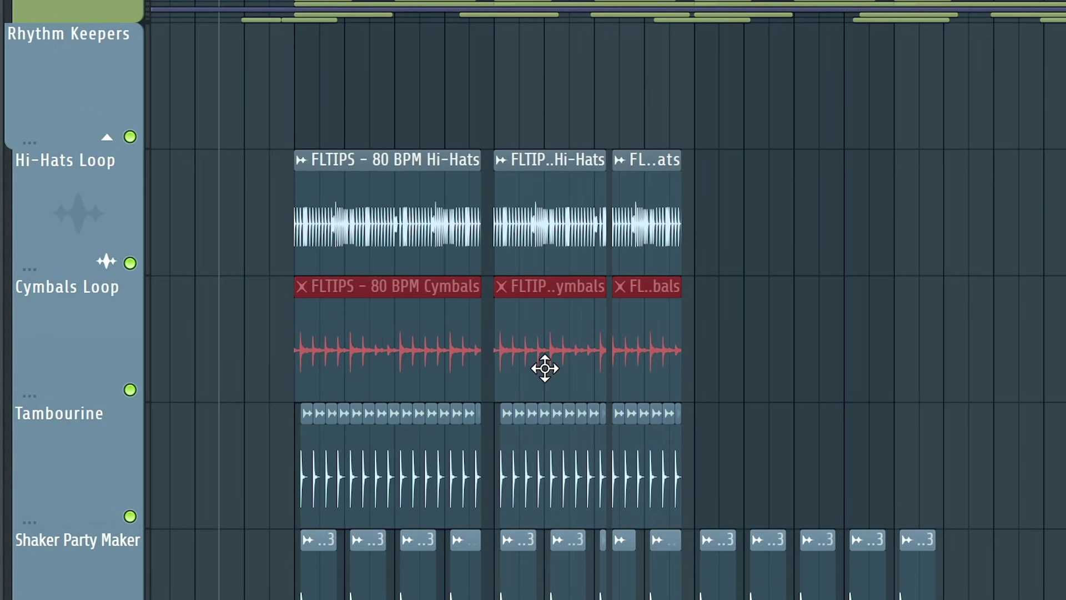
pyautogui.hotkey('alt', 'shift', 'm')
pyautogui.hotkey('ctrl', 'd')
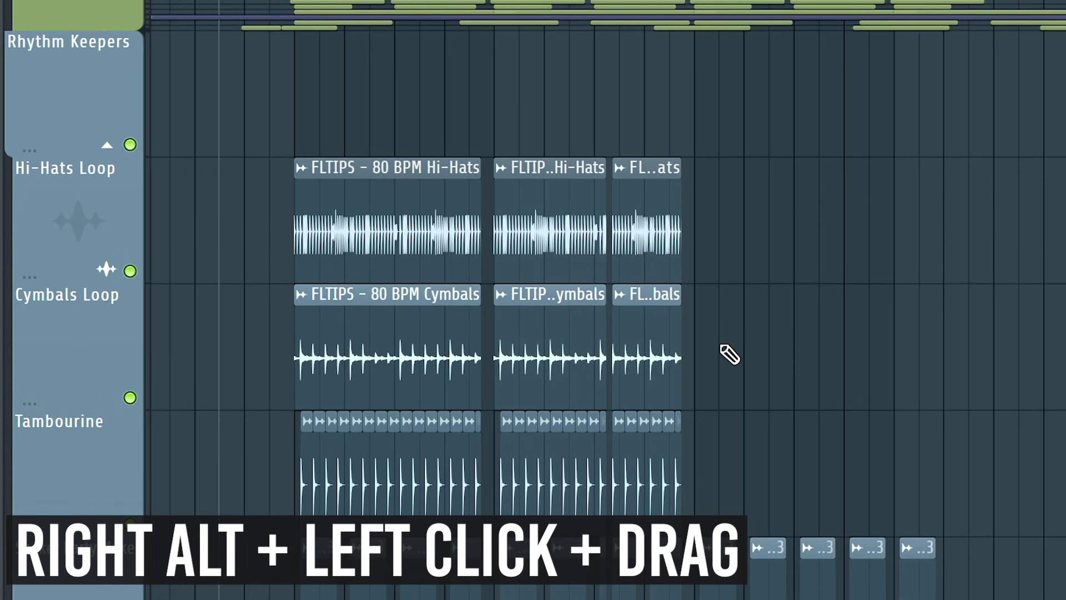
# - Quick-mute loop clips in the Rhythm Keepers group and the Extra Hat notes in the second half of bar 1
pyautogui.moveTo(738, 345)
pyautogui.mouseDown()
pyautogui.moveTo(291, 346)
pyautogui.moveTo(401, 195)
pyautogui.moveTo(723, 195)
pyautogui.moveTo(780, 212)
pyautogui.moveTo(372, 215)
pyautogui.moveTo(277, 346)
pyautogui.moveTo(650, 379)
pyautogui.moveTo(675, 369)
pyautogui.moveTo(270, 312)
pyautogui.moveTo(382, 195)
pyautogui.moveTo(588, 371)
pyautogui.moveTo(260, 337)
pyautogui.moveTo(261, 221)
pyautogui.moveTo(615, 213)
pyautogui.moveTo(671, 352)
pyautogui.moveTo(316, 344)
pyautogui.moveTo(710, 227)
pyautogui.mouseUp()
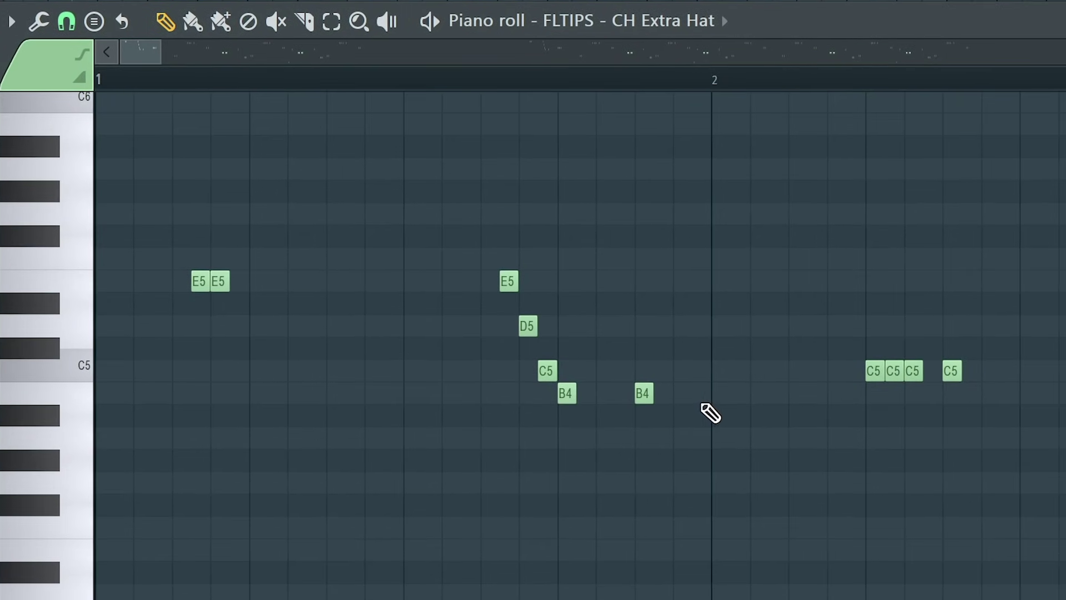
pyautogui.moveTo(705, 405)
pyautogui.mouseDown()
pyautogui.moveTo(573, 389)
pyautogui.moveTo(494, 274)
pyautogui.moveTo(507, 317)
pyautogui.moveTo(538, 331)
pyautogui.moveTo(501, 275)
pyautogui.mouseUp()
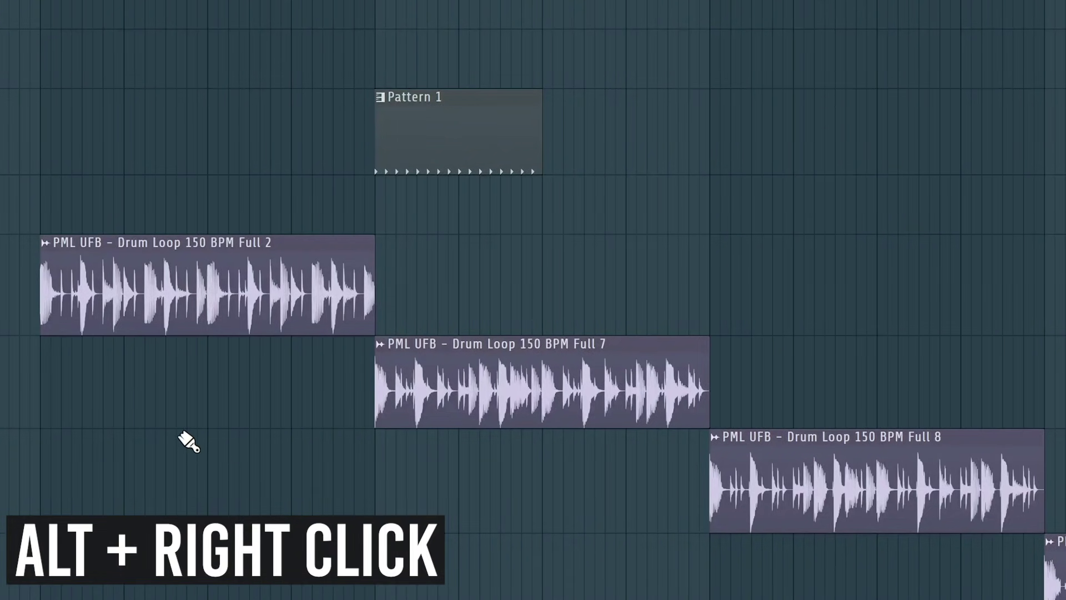
# - Preview the Drum Loop 150 BPM Full 2 clip and the Pattern 1 clip on their own, each from its start
pyautogui.keyDown('alt'); pyautogui.rightClick(45, 314); pyautogui.keyUp('alt')
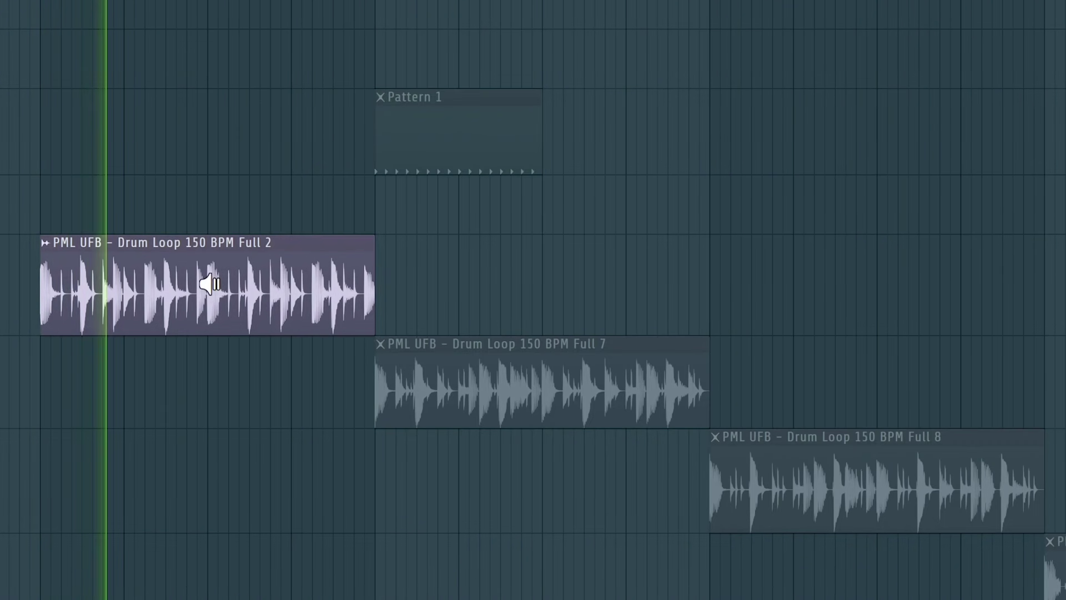
pyautogui.keyDown('alt'); pyautogui.rightClick(378, 145); pyautogui.keyUp('alt')
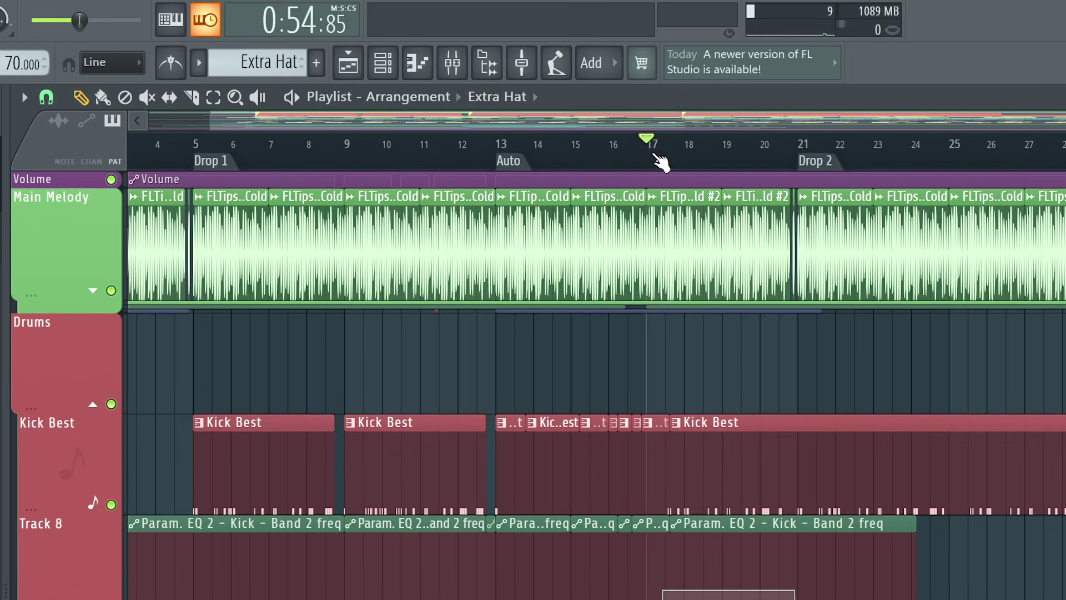
# - Add playlist time markers at bar 17 and bar 14
pyautogui.hotkey('ctrl', 't')
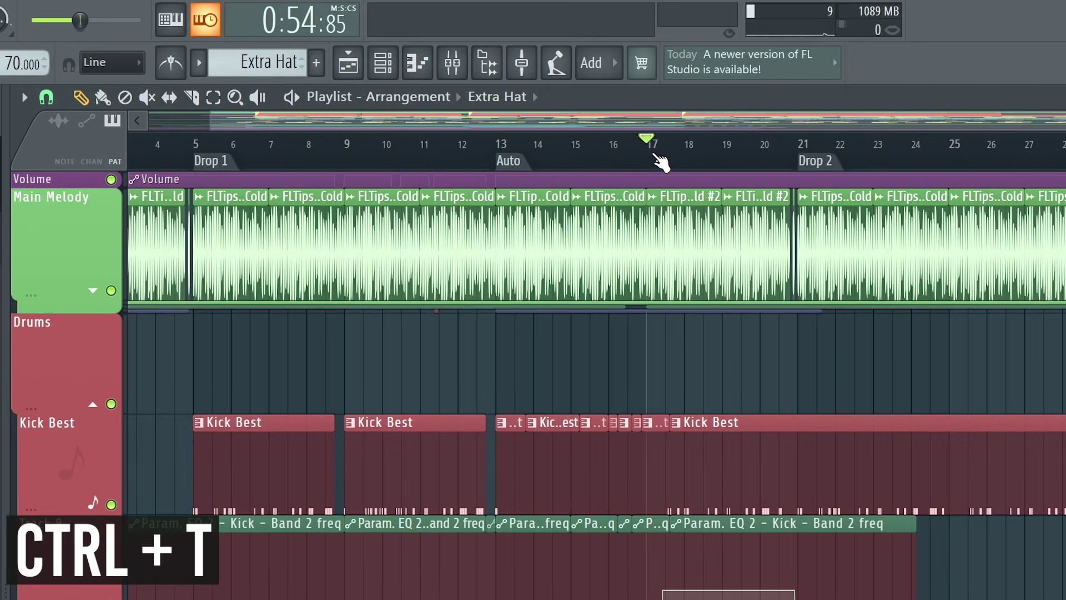
pyautogui.hotkey('ctrl', 't')
pyautogui.click(564, 146)
pyautogui.hotkey('ctrl', 't')
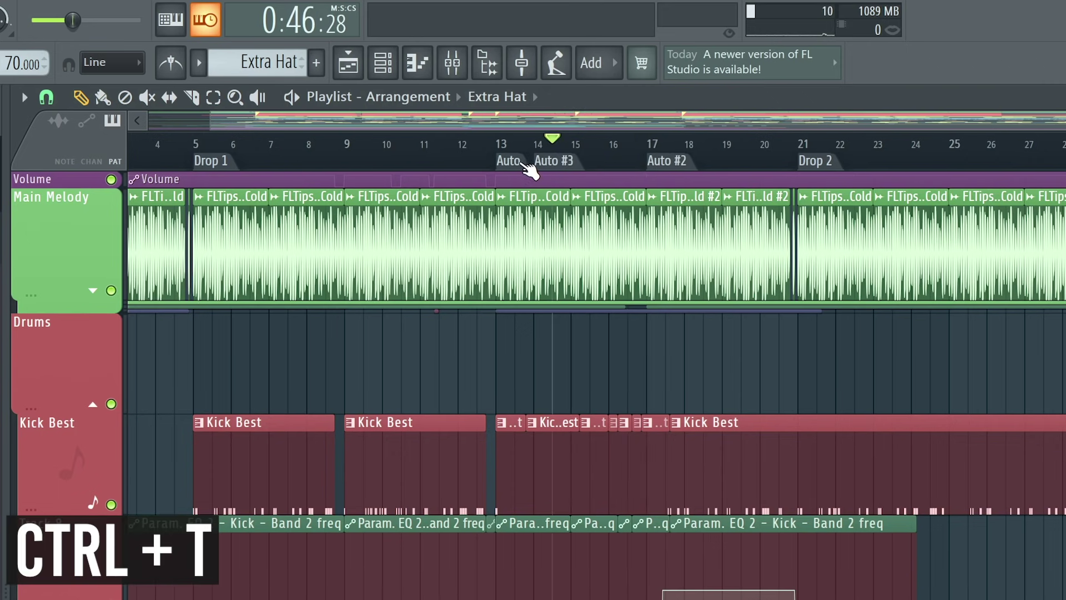
# - Rename the time marker at bar 14 as Haha
pyautogui.rightClick(545, 165)
pyautogui.click(588, 260)
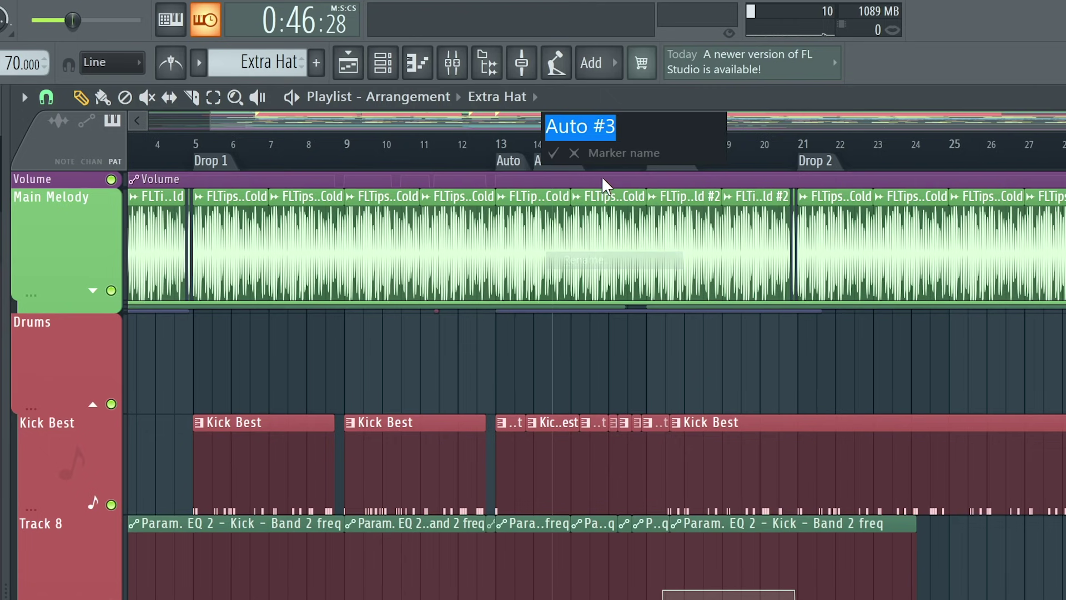
pyautogui.write('Haha')
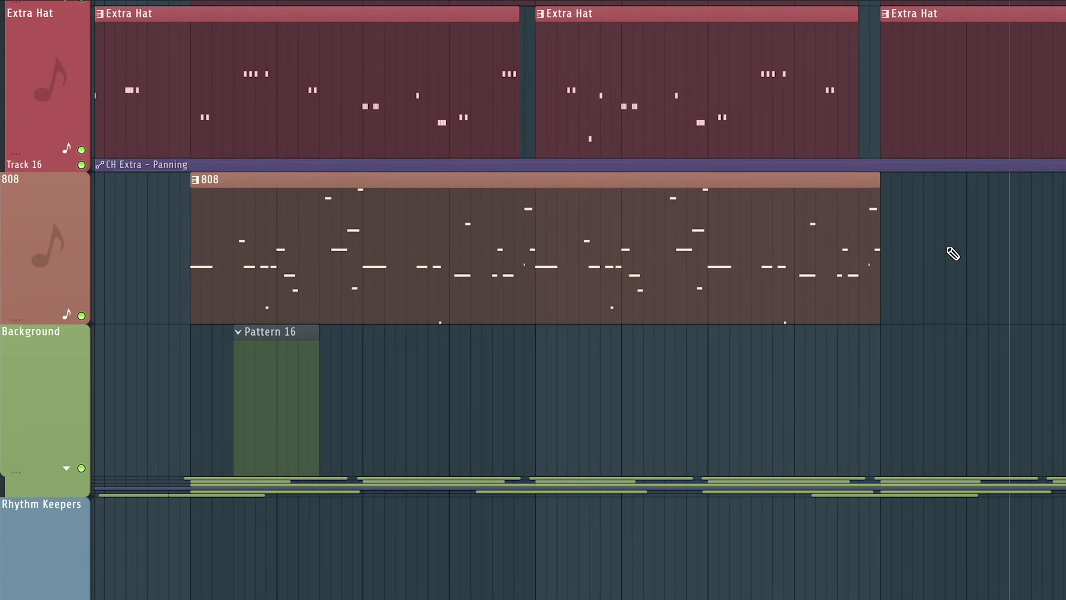
# - Consolidate the first 808 clip into a 24-bit WAV audio clip with insert effects turned off
pyautogui.moveTo(944, 251); pyautogui.dragTo(249, 239)
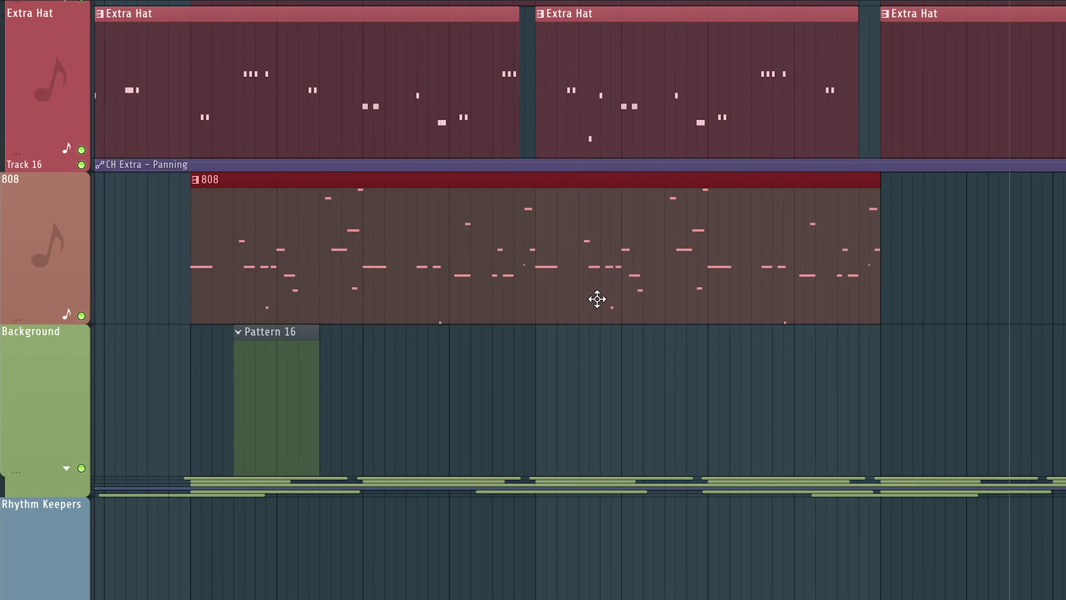
pyautogui.hotkey('ctrl', 'alt', 'c')
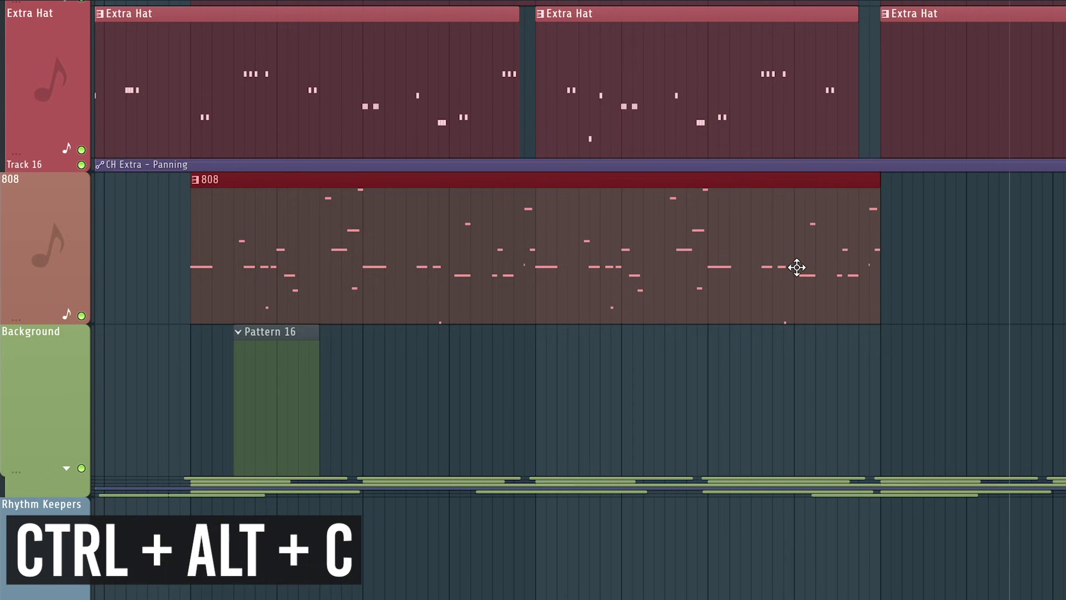
pyautogui.click(567, 448)
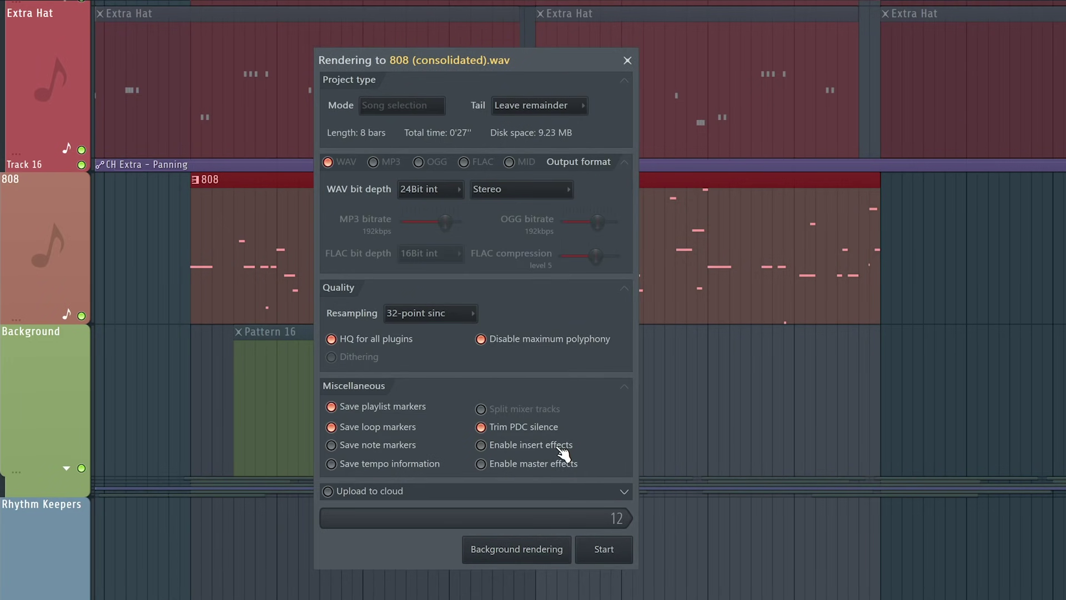
pyautogui.click(604, 550)
# - Route the consolidated 808 audio clip to mixer track 3 and close its channel settings
pyautogui.doubleClick(739, 281)
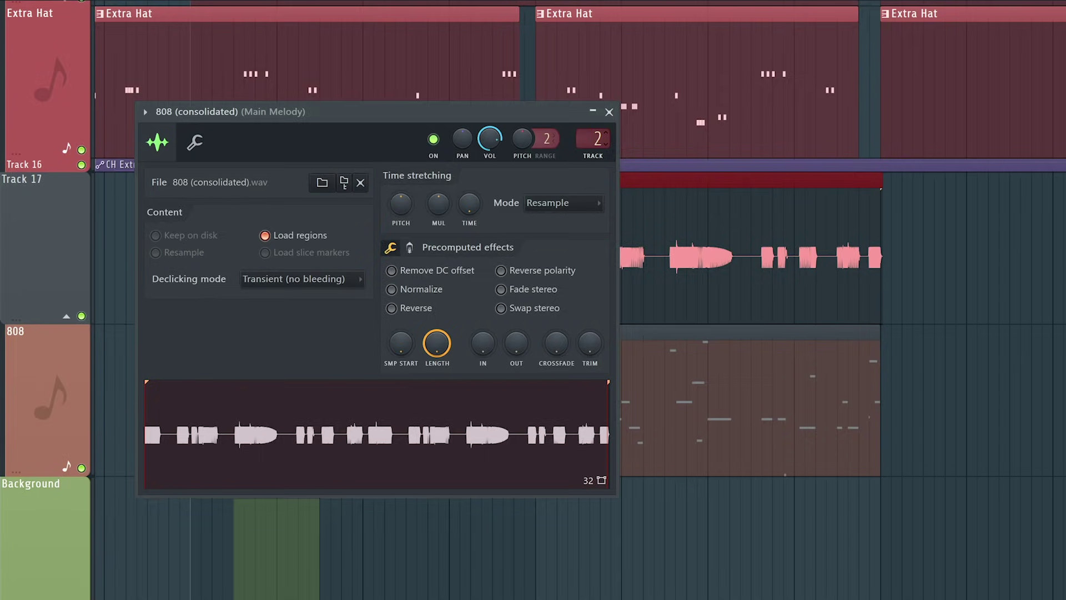
pyautogui.moveTo(583, 140); pyautogui.dragTo(583, 140)
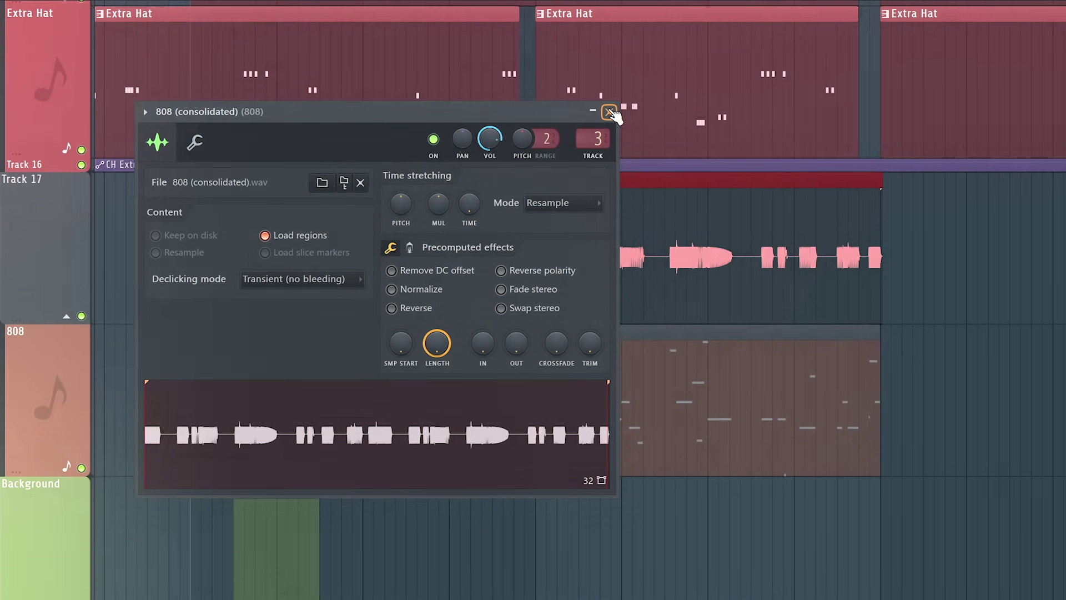
pyautogui.click(609, 112)
# - Select all Triangle clips across the playlist, inspect them along the arrangement and clear the selection
pyautogui.scroll(-5, 480, 237)
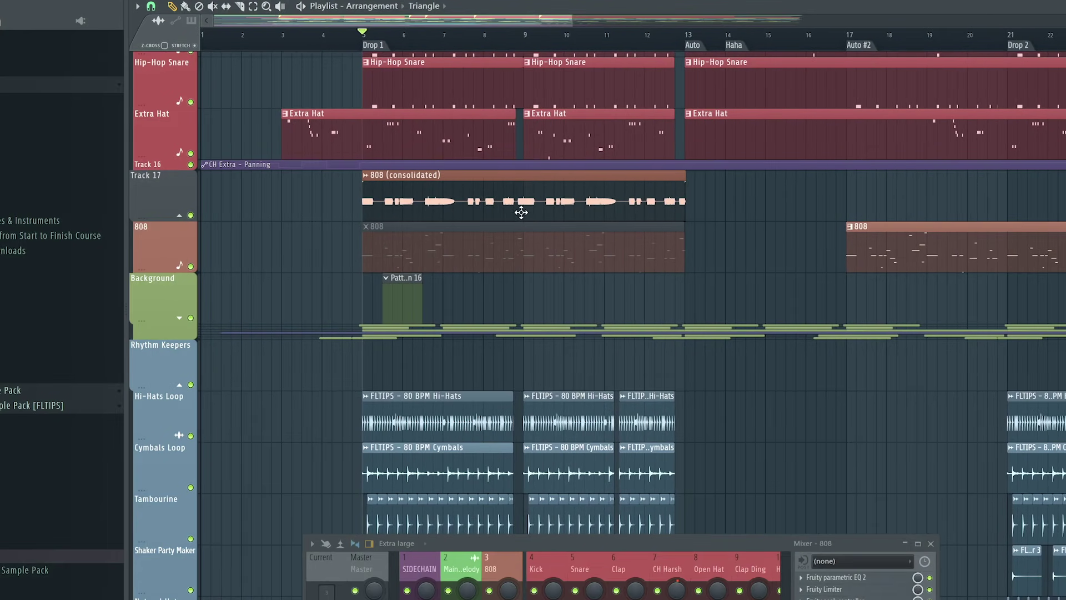
pyautogui.scroll(4, 288, 231)
pyautogui.scroll(-4, 288, 242)
pyautogui.scroll(-5, 288, 243)
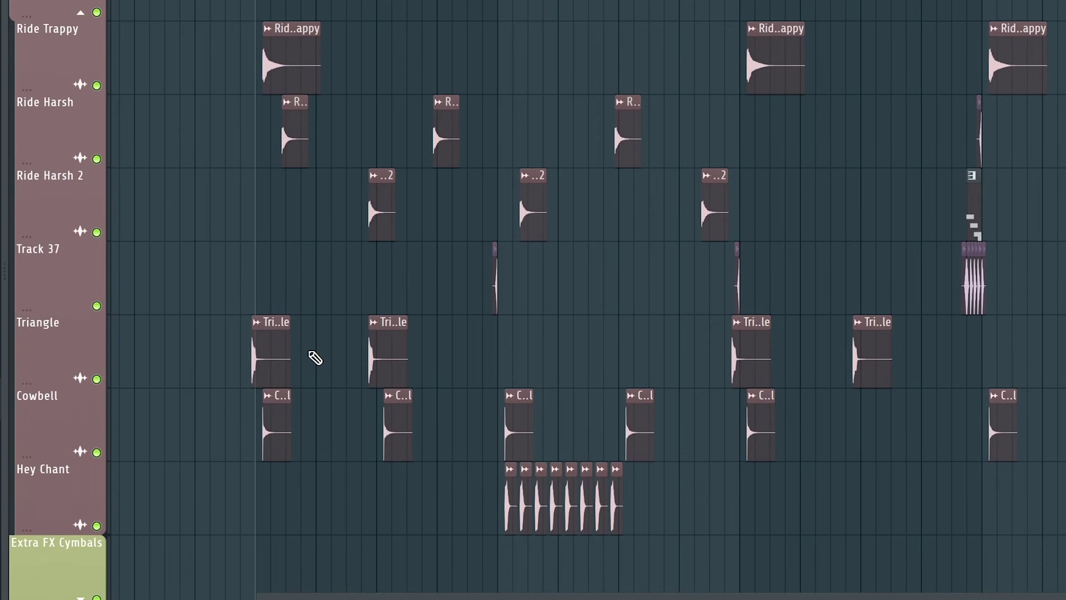
pyautogui.scroll(-1, 274, 296)
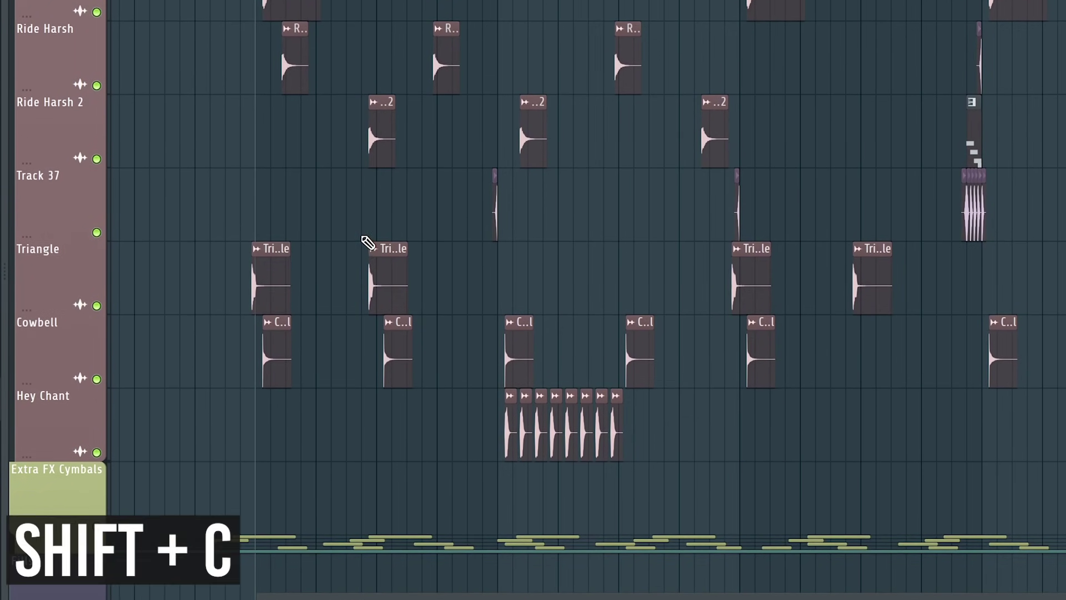
pyautogui.hotkey('shift', 'c')
pyautogui.scroll(-4, 333, 256)
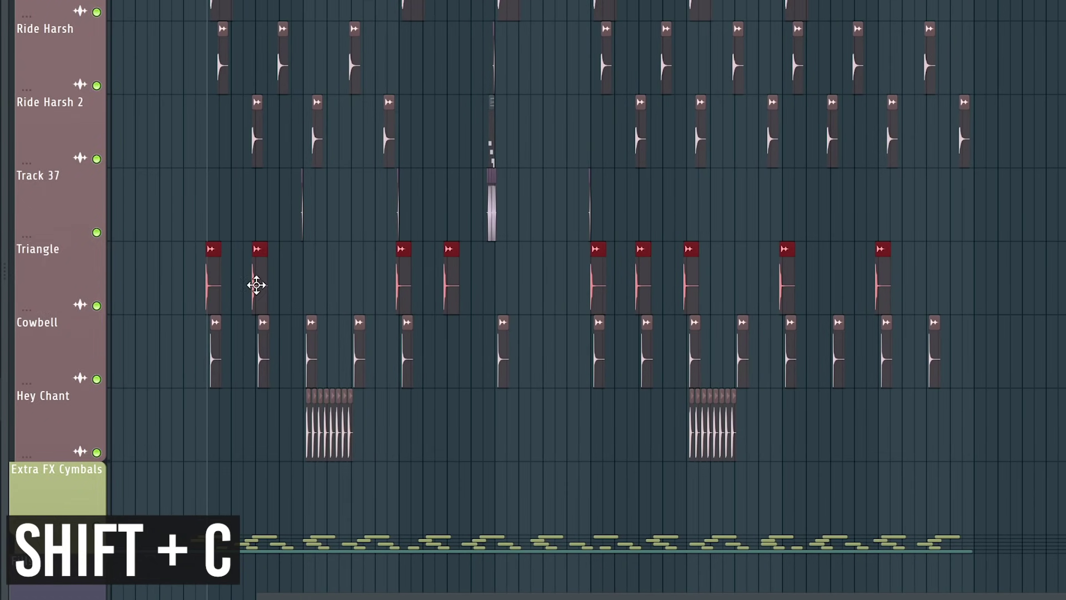
pyautogui.scroll(3, 200, 275)
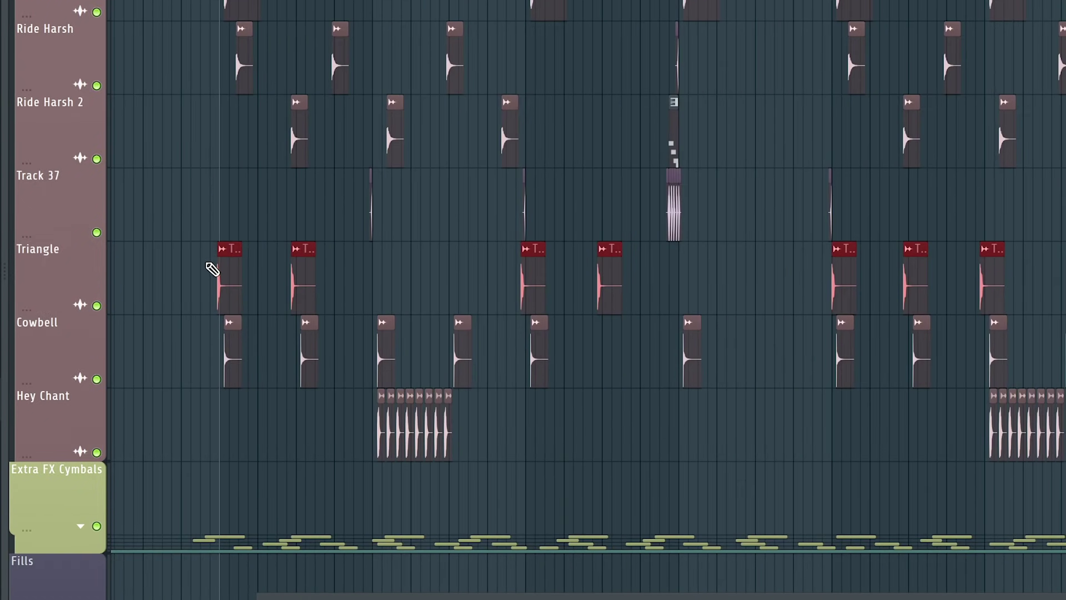
pyautogui.hotkey('ctrl', 'd')
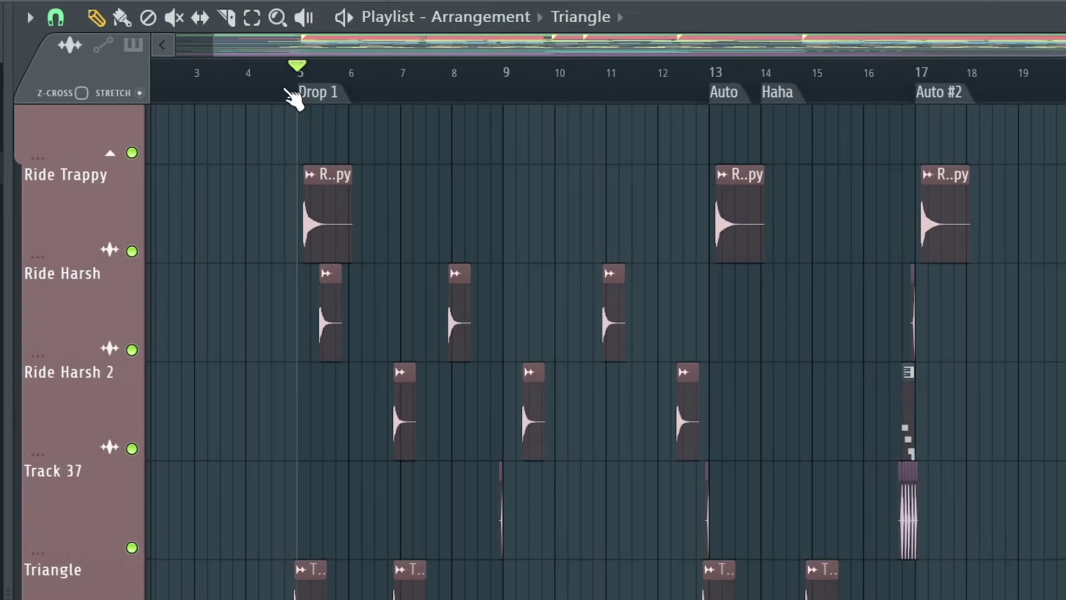
pyautogui.click(269, 55)
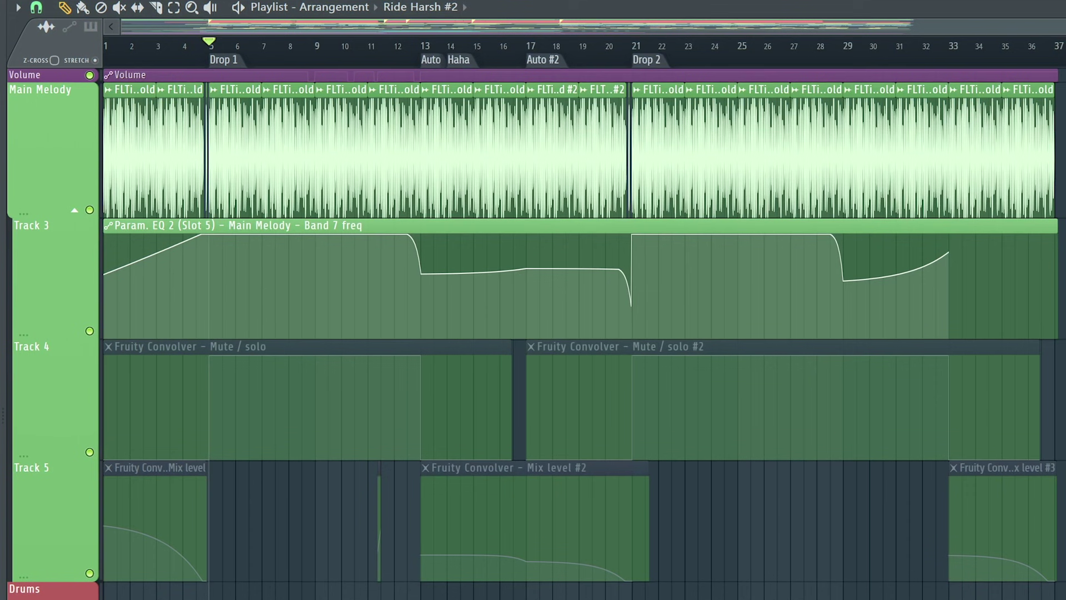
# - Slightly lower the Main Melody Band 7 freq automation points at about bars 4.7 and 12.5
pyautogui.click(726, 271)
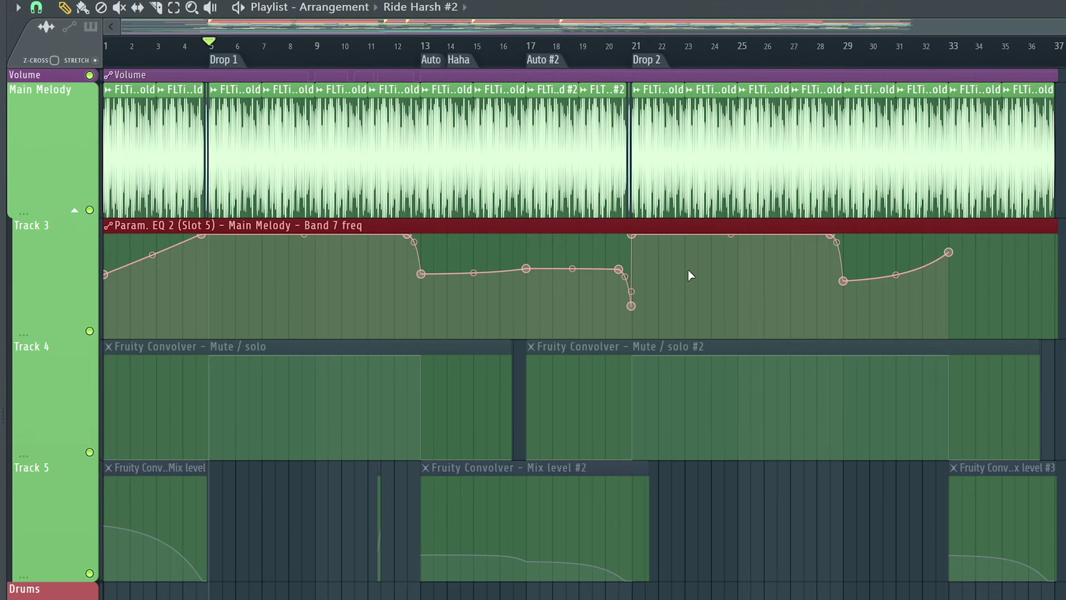
pyautogui.hotkey('ctrl', 'd')
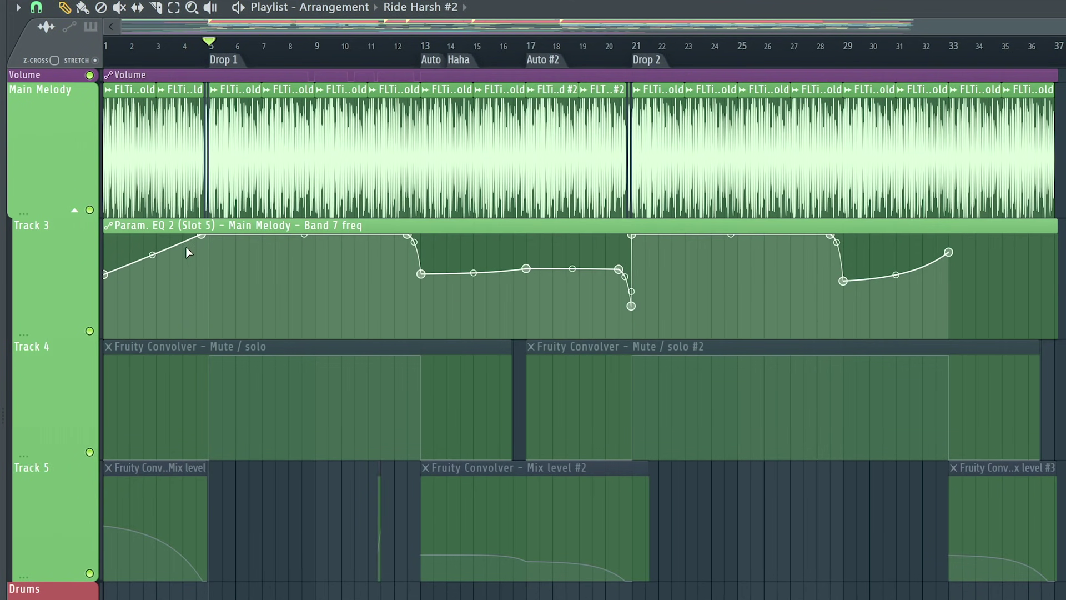
pyautogui.moveTo(202, 236); pyautogui.dragTo(201, 242)
pyautogui.moveTo(407, 235); pyautogui.dragTo(407, 239)
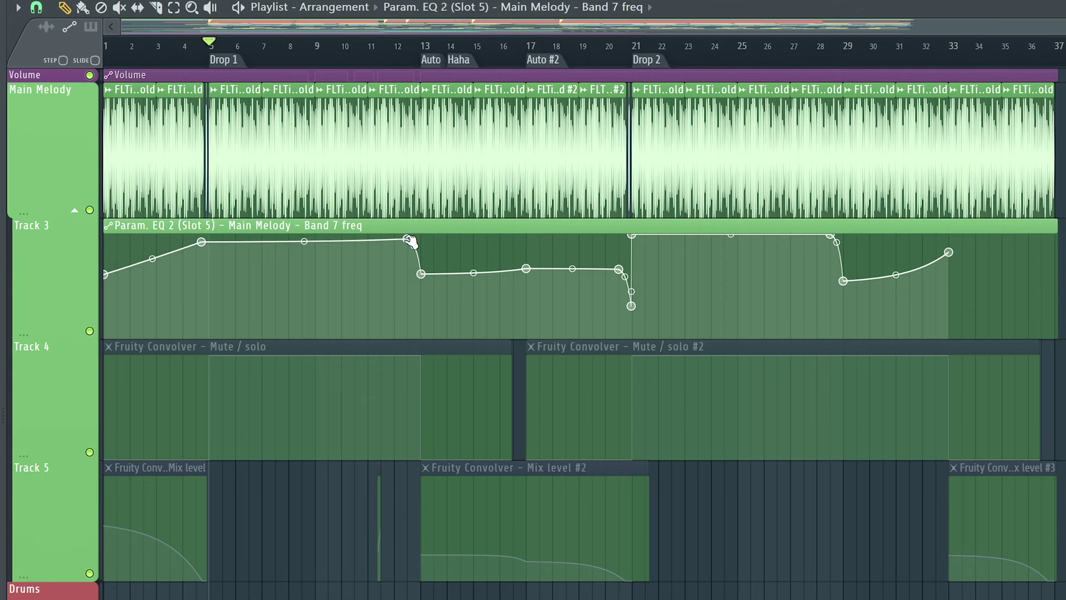
# - Open level scaling for the Main Melody Band 7 freq automation clip and lower the whole curve with a reduced offset
pyautogui.click(108, 225)
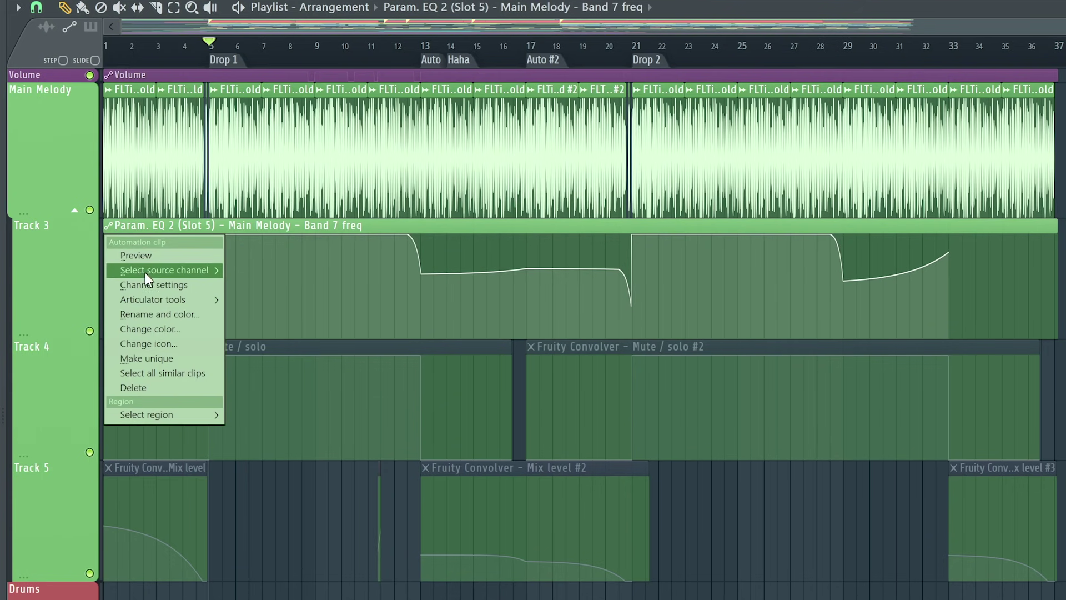
pyautogui.moveTo(167, 301)
pyautogui.click(345, 350)
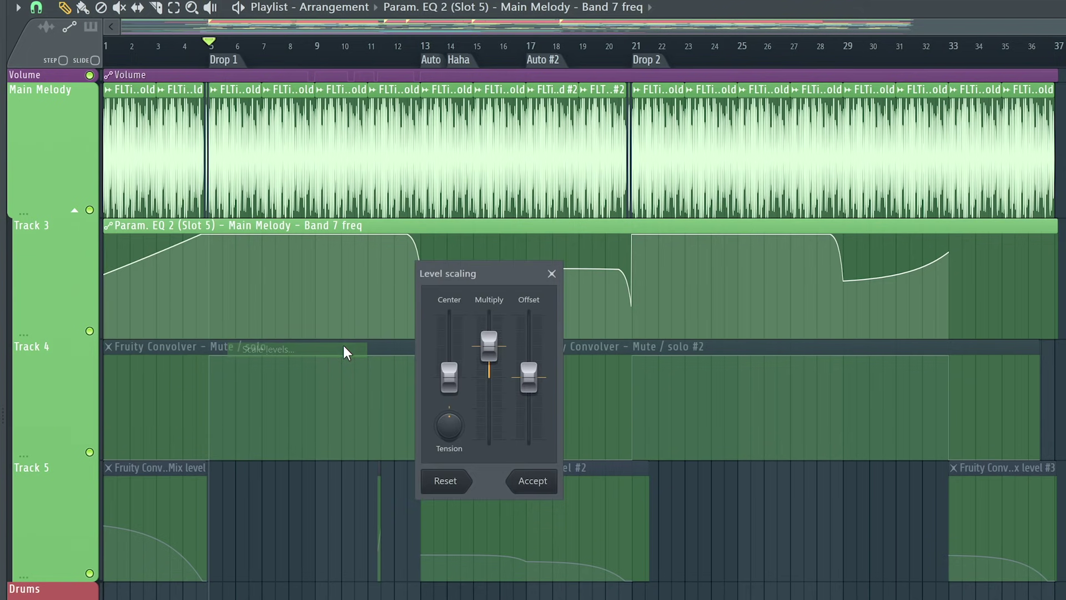
pyautogui.moveTo(489, 351)
pyautogui.mouseDown()
pyautogui.moveTo(489, 360)
pyautogui.moveTo(488, 351)
pyautogui.mouseUp()
pyautogui.moveTo(528, 378); pyautogui.dragTo(529, 393)
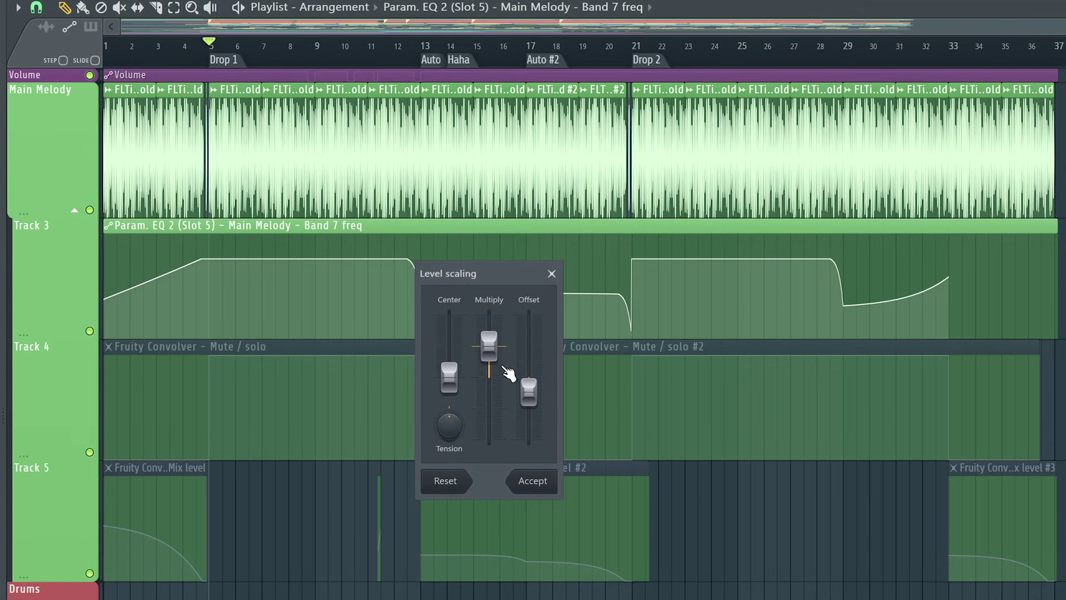
pyautogui.moveTo(490, 347)
pyautogui.mouseDown()
pyautogui.moveTo(490, 360)
pyautogui.moveTo(490, 345)
pyautogui.mouseUp()
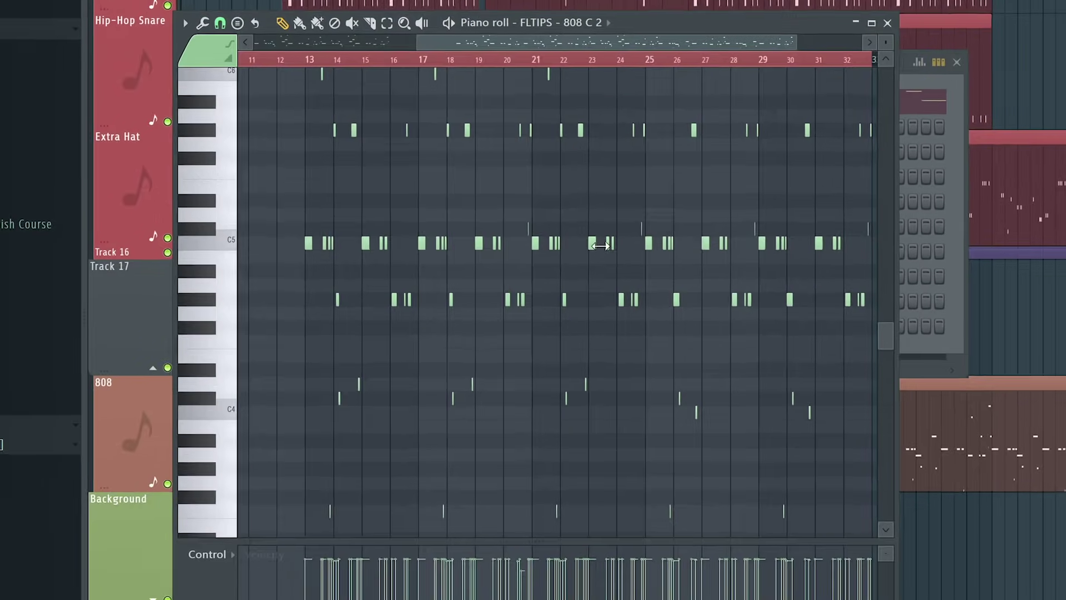
# - Open level scaling for the FLTIPS - 808 C 2 piano roll notes and adjust the offset
pyautogui.scroll(1, 740, 261)
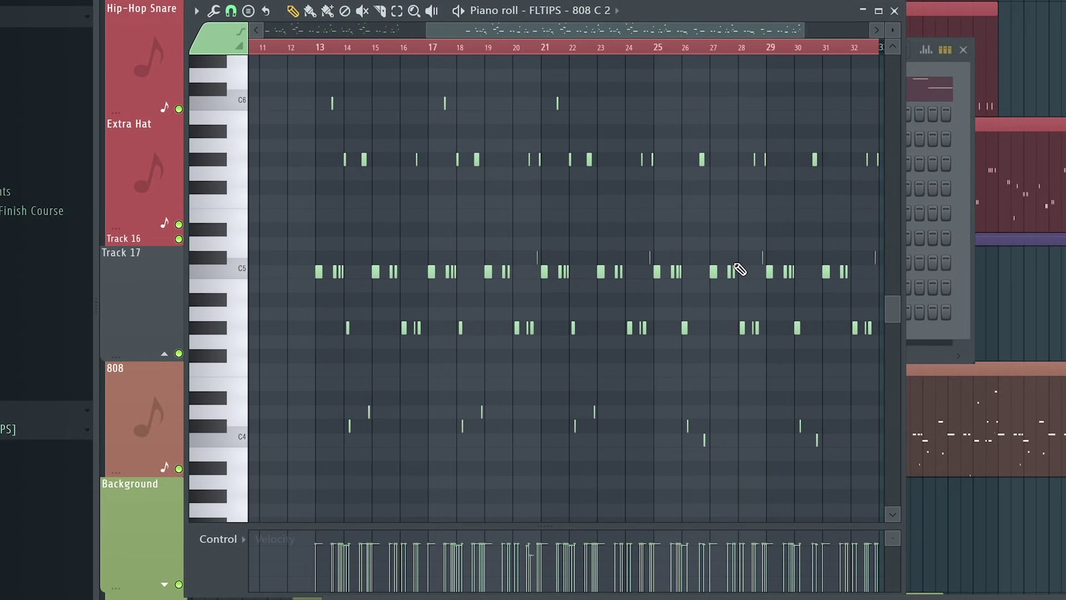
pyautogui.hotkey('alt', 'x')
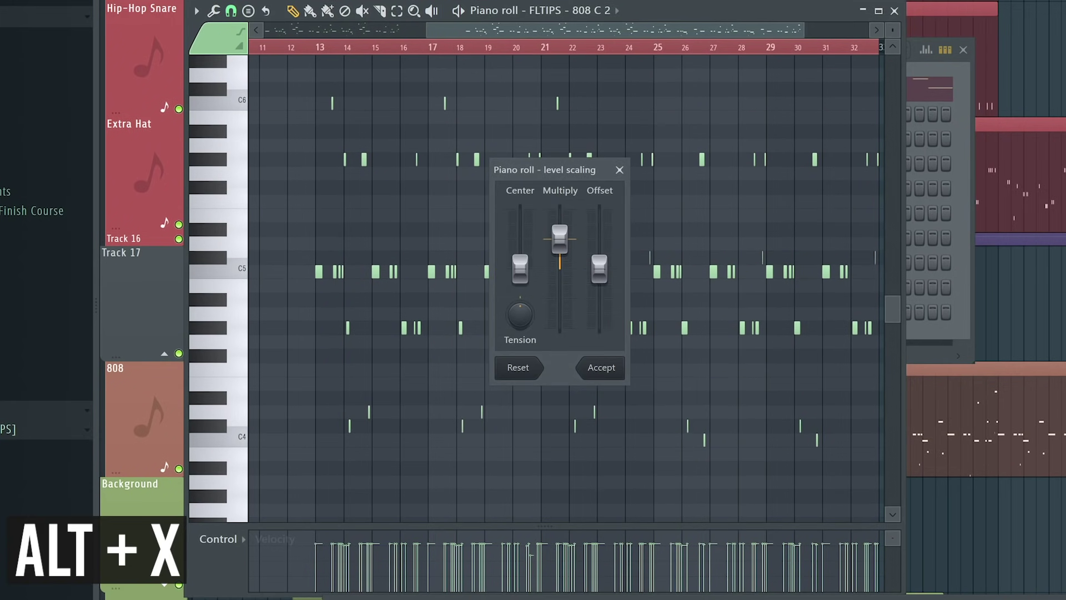
pyautogui.moveTo(600, 269); pyautogui.dragTo(561, 236)
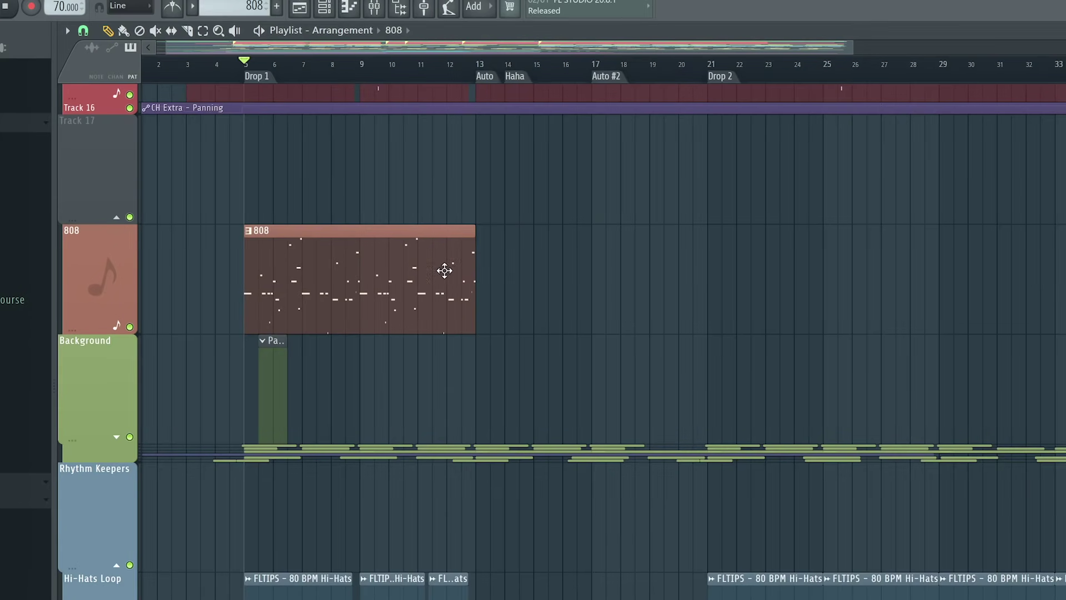
# - Duplicate the 808 clip directly after the original, starting at bar 13
pyautogui.hotkey('ctrl', 'b')
pyautogui.moveTo(355, 284); pyautogui.dragTo(354, 284)
pyautogui.hotkey('ctrl', 'b')
pyautogui.hotkey('ctrl', 'b')
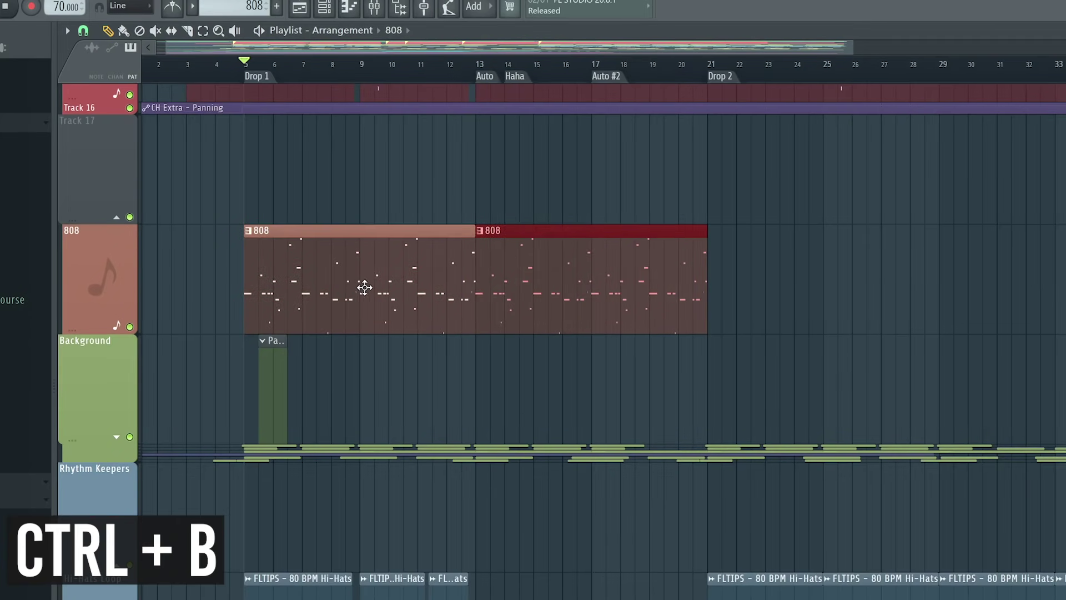
pyautogui.scroll(-1, 355, 302)
pyautogui.hotkey('ctrl', 'b')
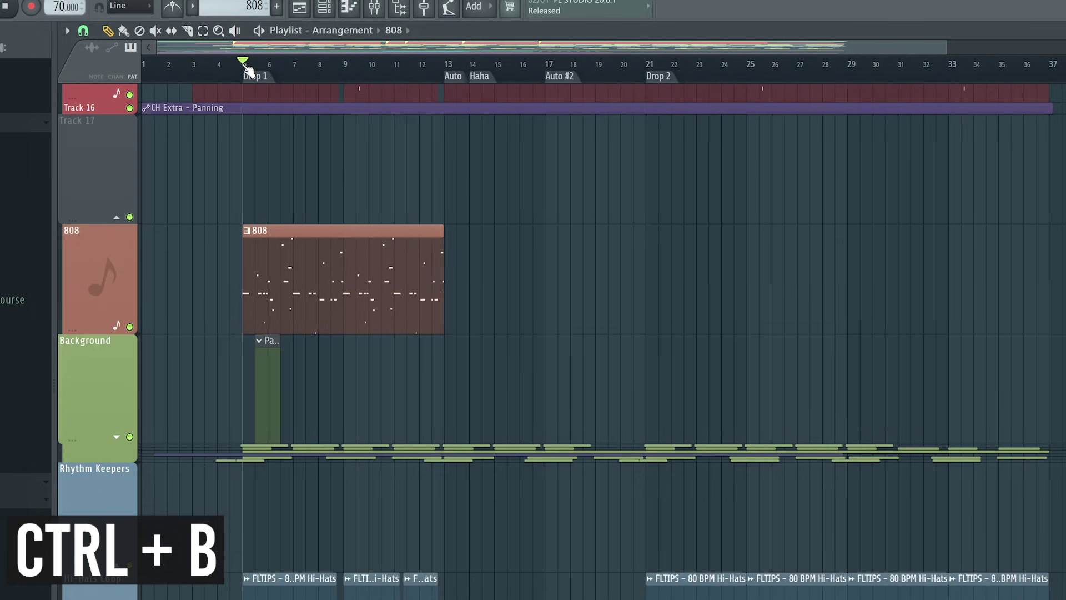
# - Select the time range from about bar 4.5 to 21 and duplicate the 808 clip to about bars 21.5 and 38
pyautogui.moveTo(231, 70); pyautogui.dragTo(656, 68)
pyautogui.hotkey('ctrl', 'b')
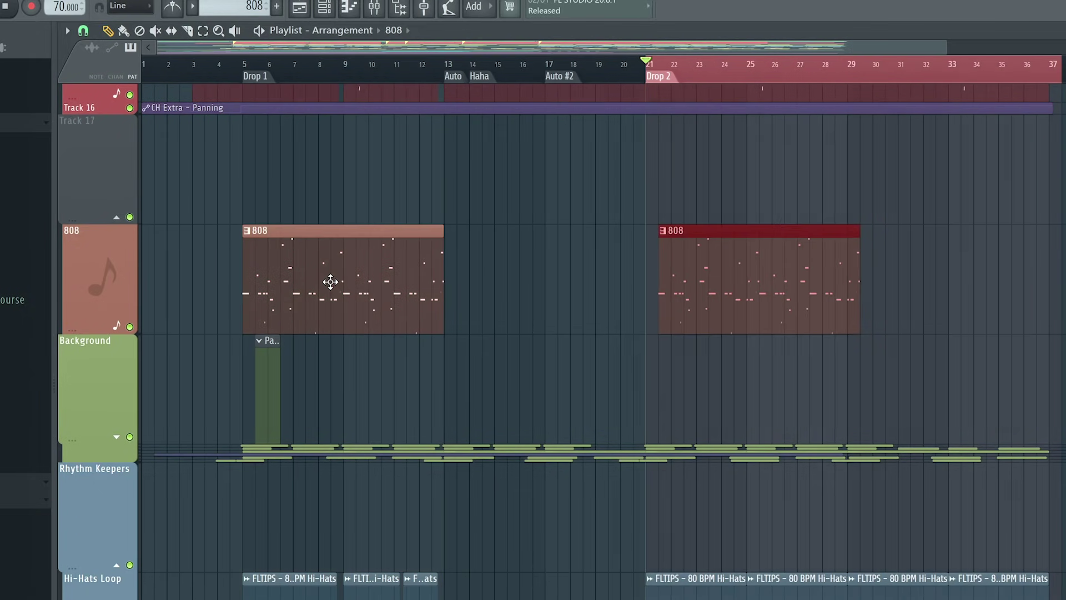
pyautogui.scroll(-2, 311, 293)
pyautogui.hotkey('ctrl', 'b')
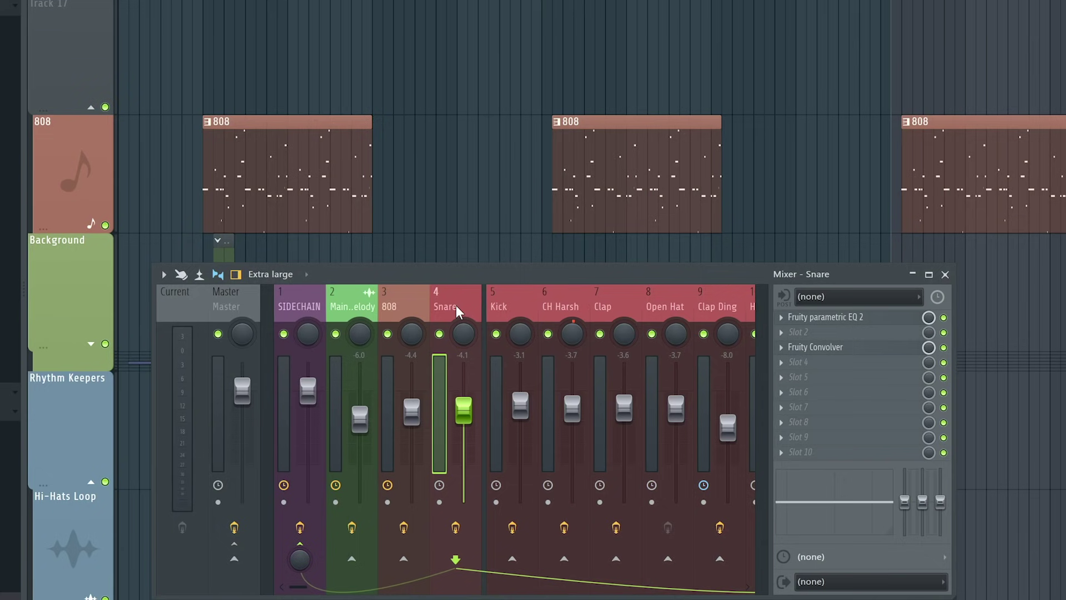
# - Move the Snare mixer track to slot 5, between Kick and CH Harsh
pyautogui.scroll(-4, 653, 401)
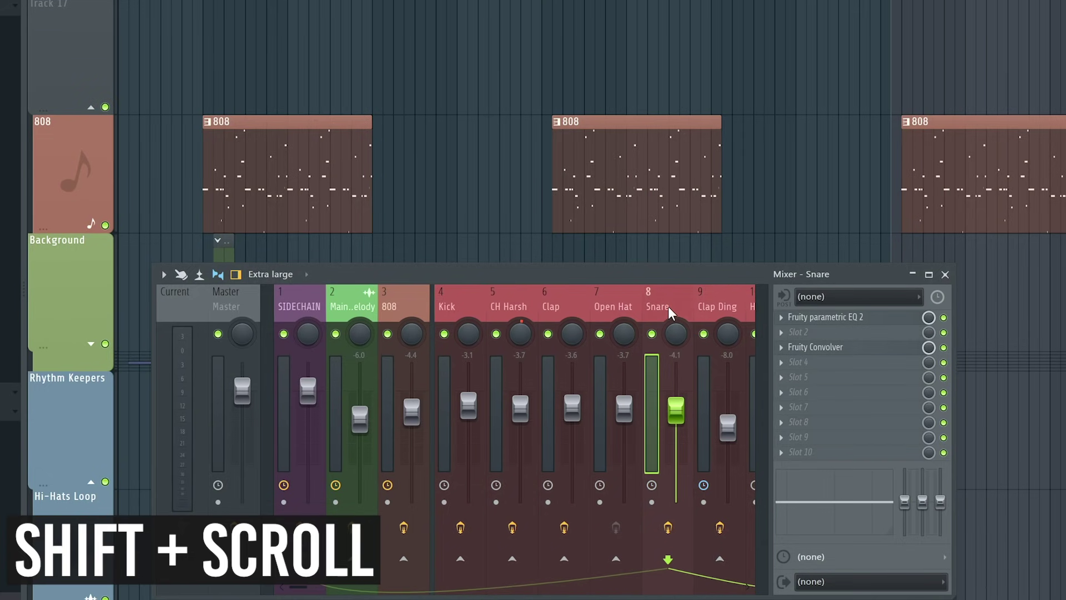
pyautogui.scroll(2, 557, 408)
pyautogui.scroll(1, 567, 314)
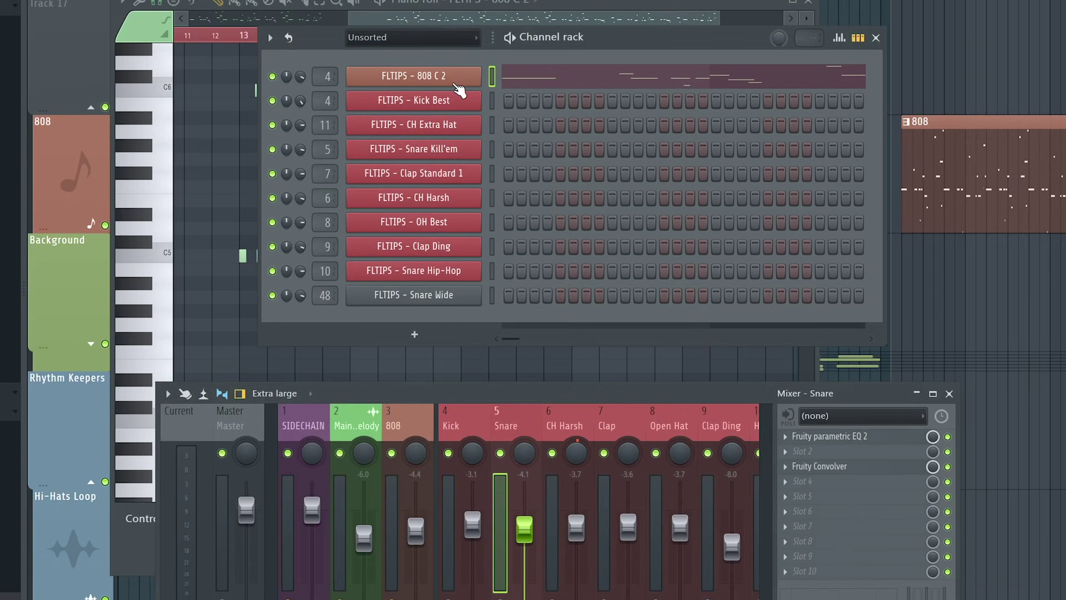
# - Select individual drum tracks in the mixer and extend the selection over the adjacent tracks from Kick to Open Hat
pyautogui.moveTo(456, 83); pyautogui.dragTo(453, 148)
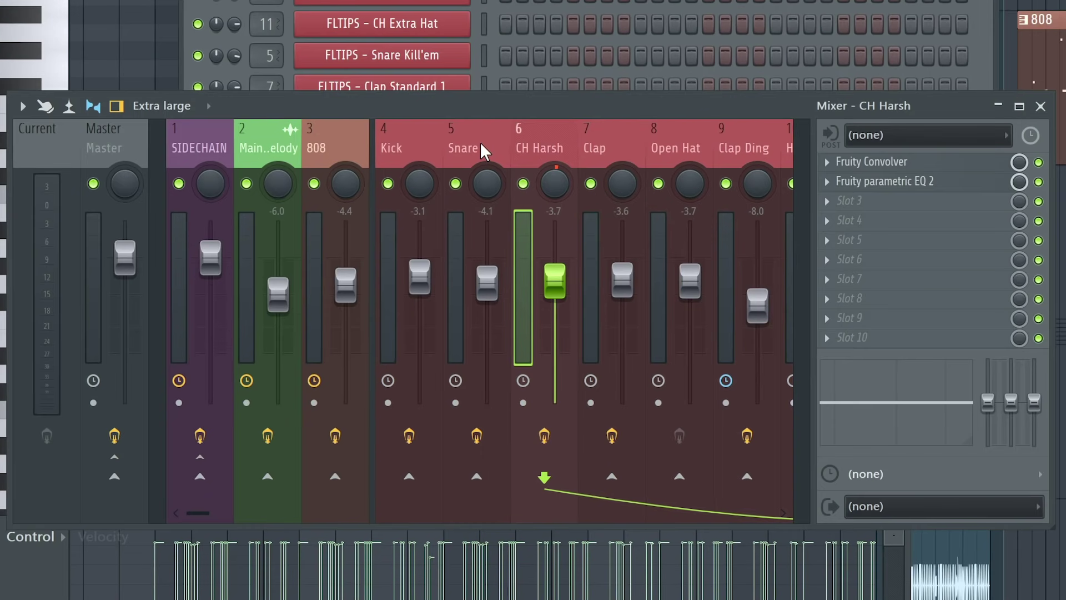
pyautogui.click(480, 141)
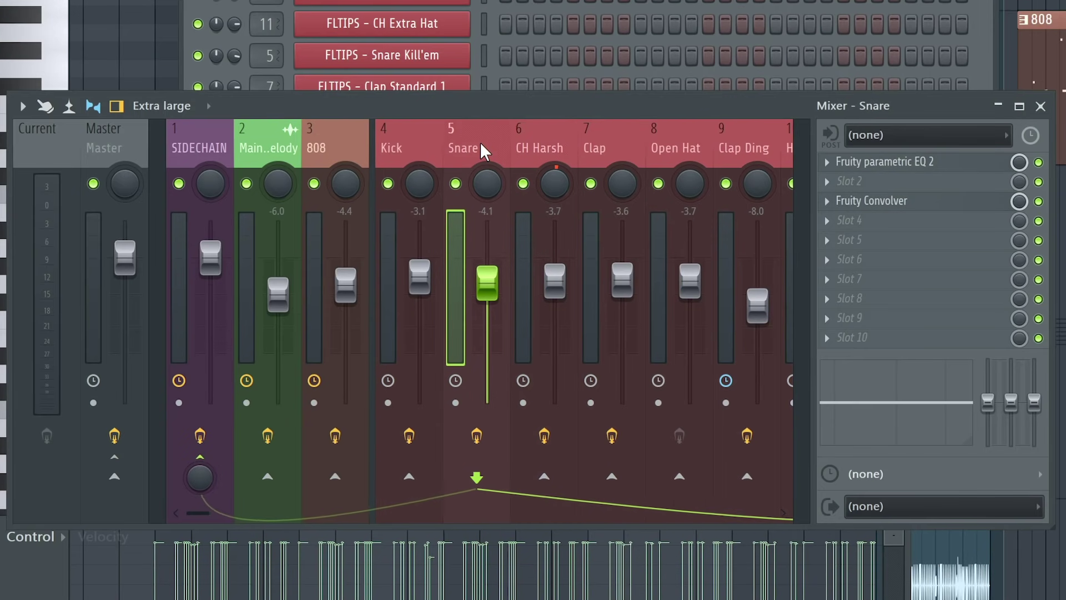
pyautogui.click(425, 135)
pyautogui.click(536, 148)
pyautogui.click(430, 152)
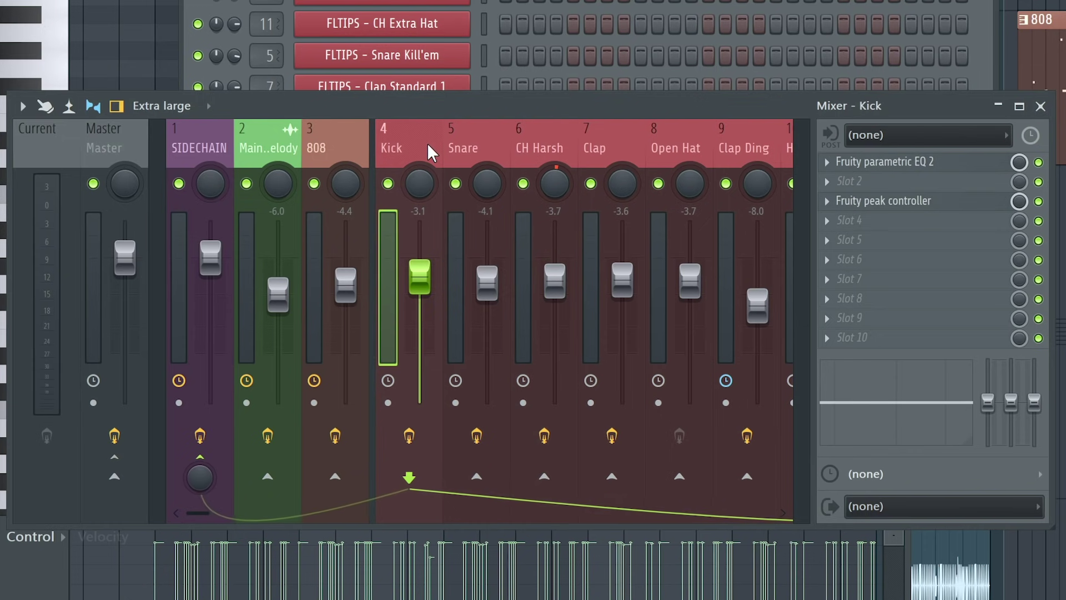
pyautogui.keyDown('ctrl'); pyautogui.moveTo(420, 145); pyautogui.dragTo(695, 150); pyautogui.keyUp('ctrl')
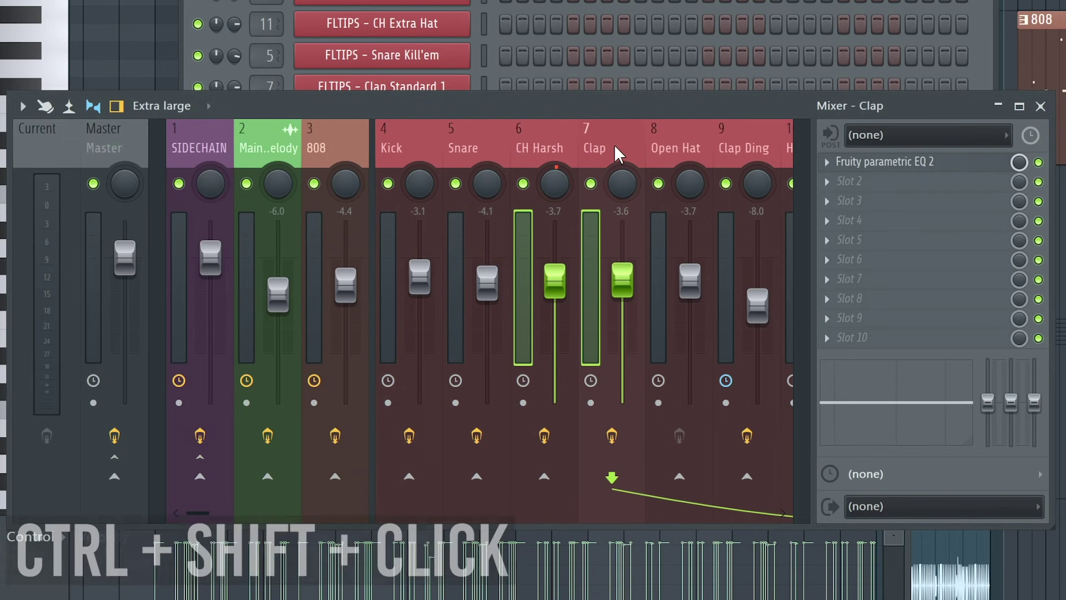
# - Add the non-adjacent Clap Ding, Kick, Main Melody and SIDECHAIN tracks to the mixer selection of CH Harsh and Clap
pyautogui.keyDown('ctrl'); pyautogui.keyDown('shift'); pyautogui.click(736, 145); pyautogui.keyUp('shift'); pyautogui.keyUp('ctrl')
pyautogui.keyDown('ctrl'); pyautogui.keyDown('shift'); pyautogui.click(422, 144); pyautogui.keyUp('shift'); pyautogui.keyUp('ctrl')
pyautogui.keyDown('ctrl'); pyautogui.keyDown('shift'); pyautogui.click(286, 144); pyautogui.keyUp('shift'); pyautogui.keyUp('ctrl')
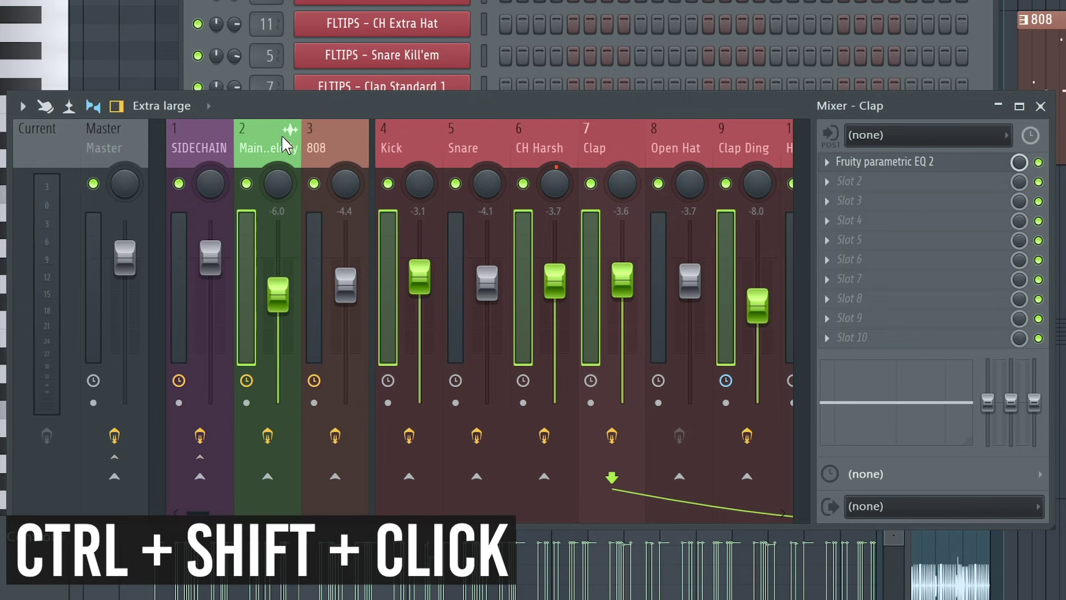
pyautogui.keyDown('ctrl'); pyautogui.keyDown('shift'); pyautogui.click(228, 143); pyautogui.keyUp('shift'); pyautogui.keyUp('ctrl')
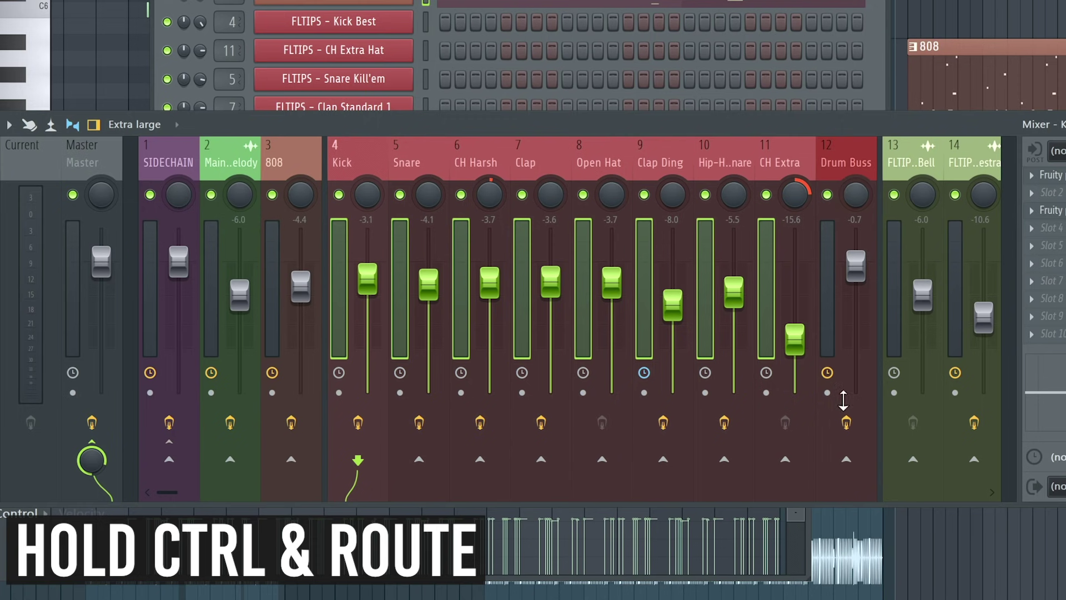
# - Route all selected drum tracks from Kick to CH Extra to the Drum Buss mixer track
pyautogui.keyDown('ctrl'); pyautogui.click(850, 462); pyautogui.keyUp('ctrl')
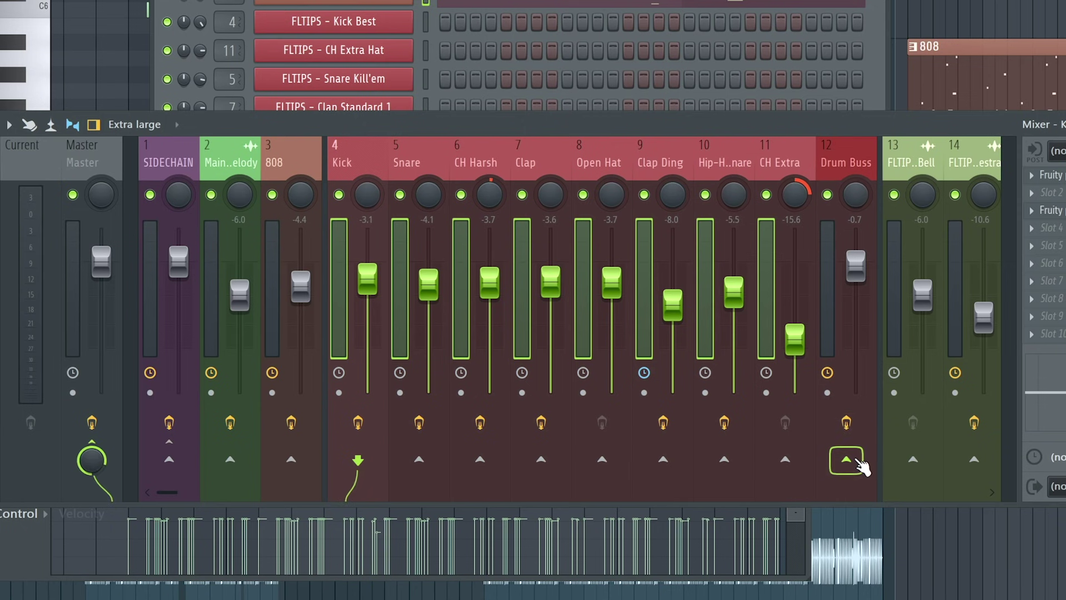
pyautogui.click(849, 459)
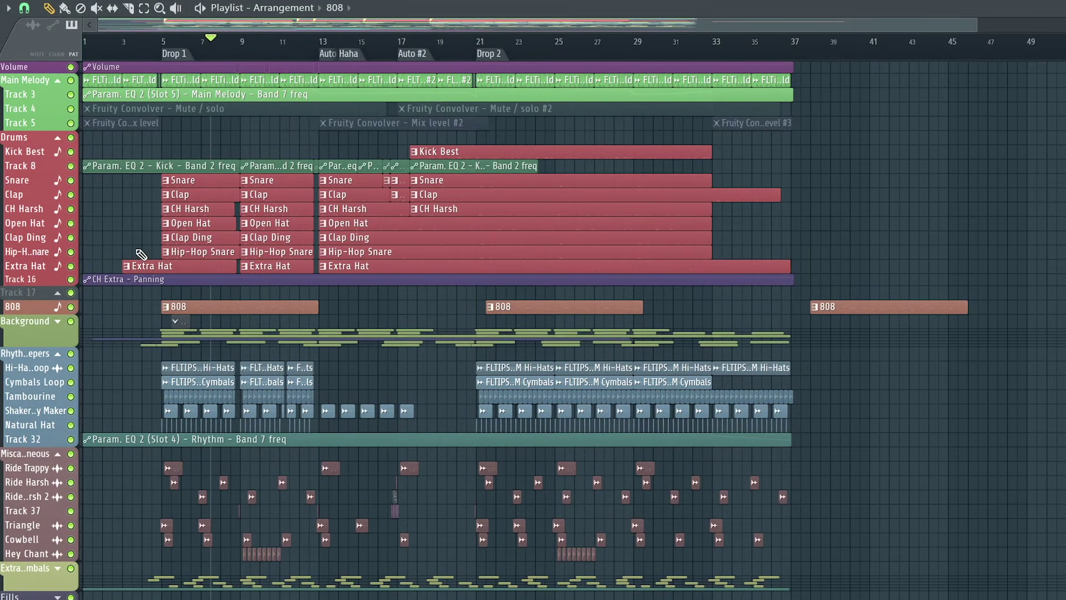
# - Select the time range from about bar 8.7 to bar 12.4 on all playlist tracks and delete that span, closing the gap
pyautogui.scroll(3, 141, 255)
pyautogui.moveTo(300, 51); pyautogui.dragTo(415, 49)
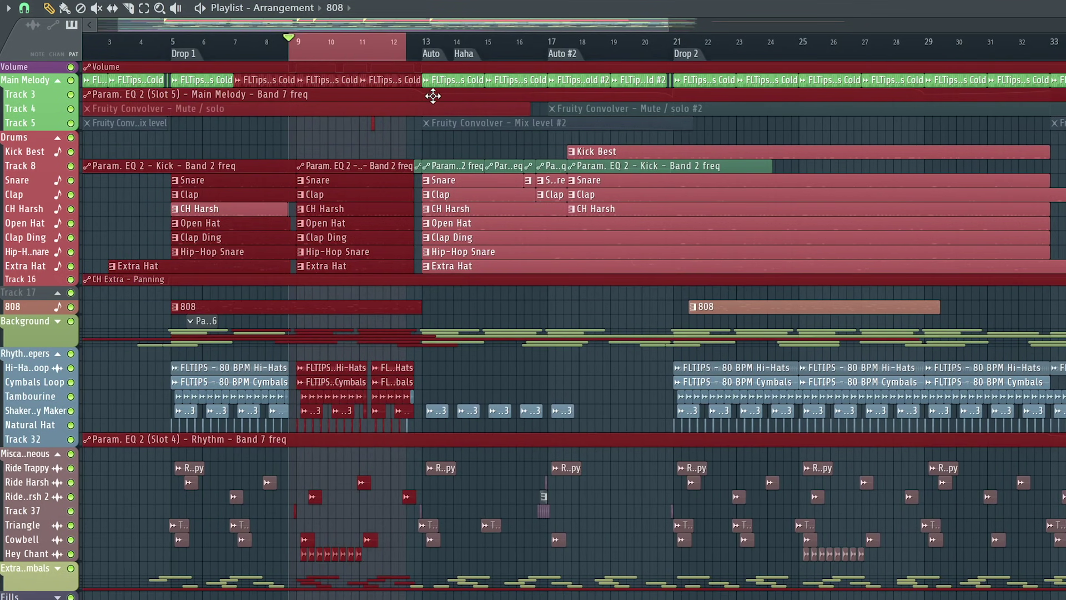
pyautogui.hotkey('ctrl', 'Delete')
pyautogui.keyDown('ctrl'); pyautogui.click(283, 146); pyautogui.keyUp('ctrl')
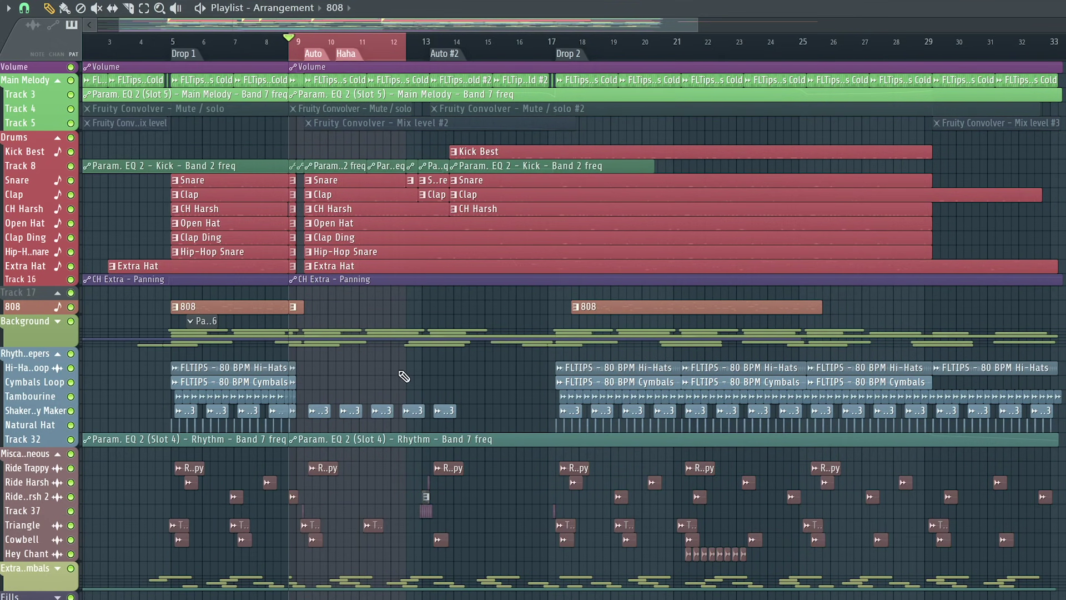
# - Try to delete the channels from MFreqShifter - Main Melody - Shift down to the mixer track 46 audio clip in the channel rack
pyautogui.press('F6')
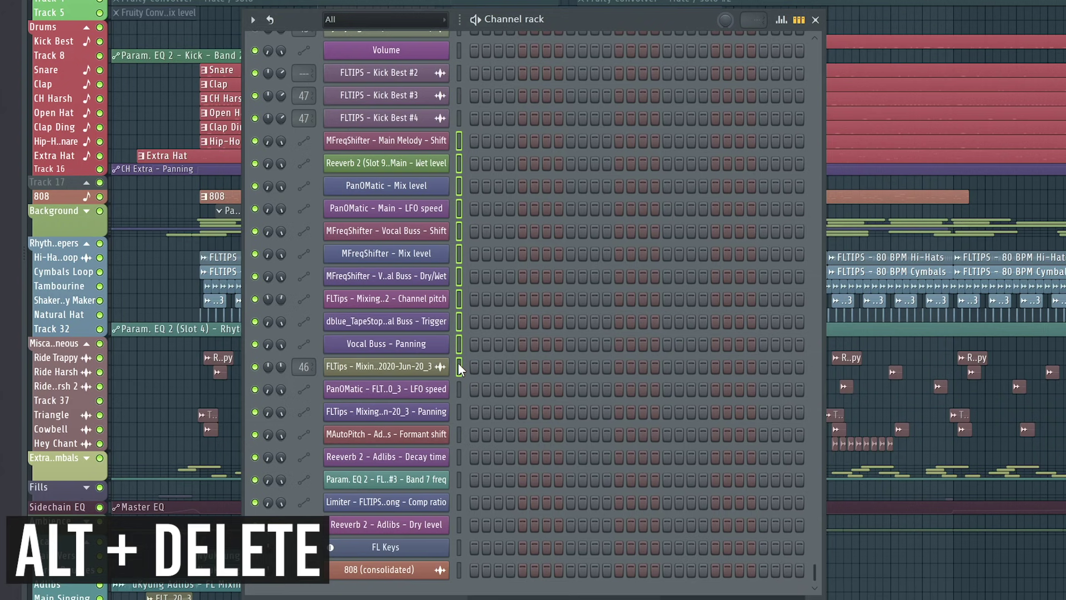
pyautogui.hotkey('alt', 'Delete')
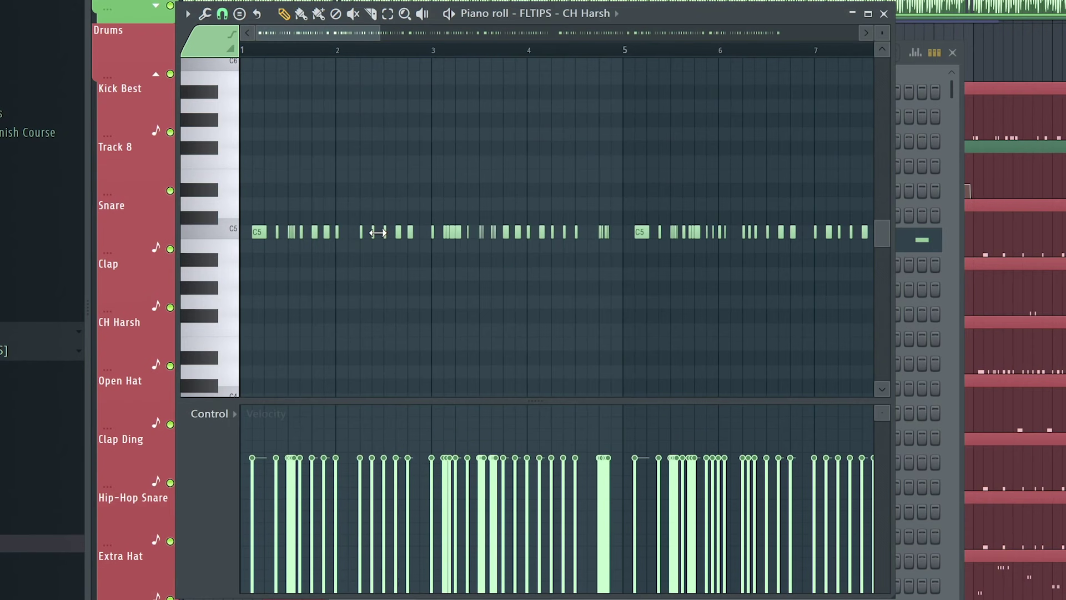
# - Shape the CH Harsh note velocities with the piano roll LFO tool, using a sine shape and adjusting range, phase and speed
pyautogui.hotkey('alt', '0')
pyautogui.moveTo(532, 153); pyautogui.dragTo(536, 144)
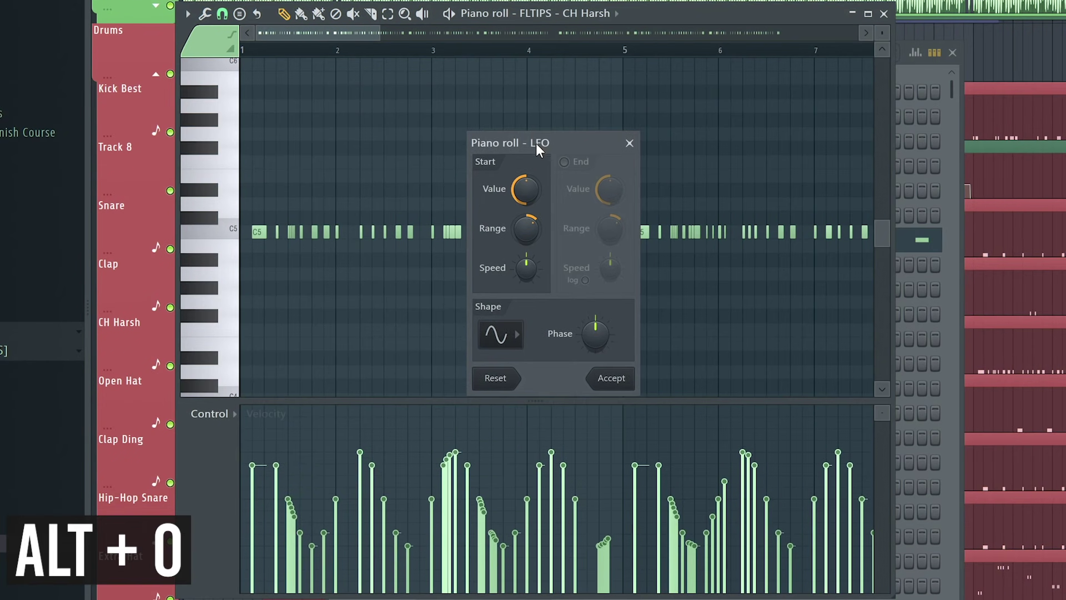
pyautogui.moveTo(525, 234); pyautogui.dragTo(525, 247)
pyautogui.moveTo(596, 334)
pyautogui.mouseDown()
pyautogui.moveTo(596, 360)
pyautogui.moveTo(596, 351)
pyautogui.mouseUp()
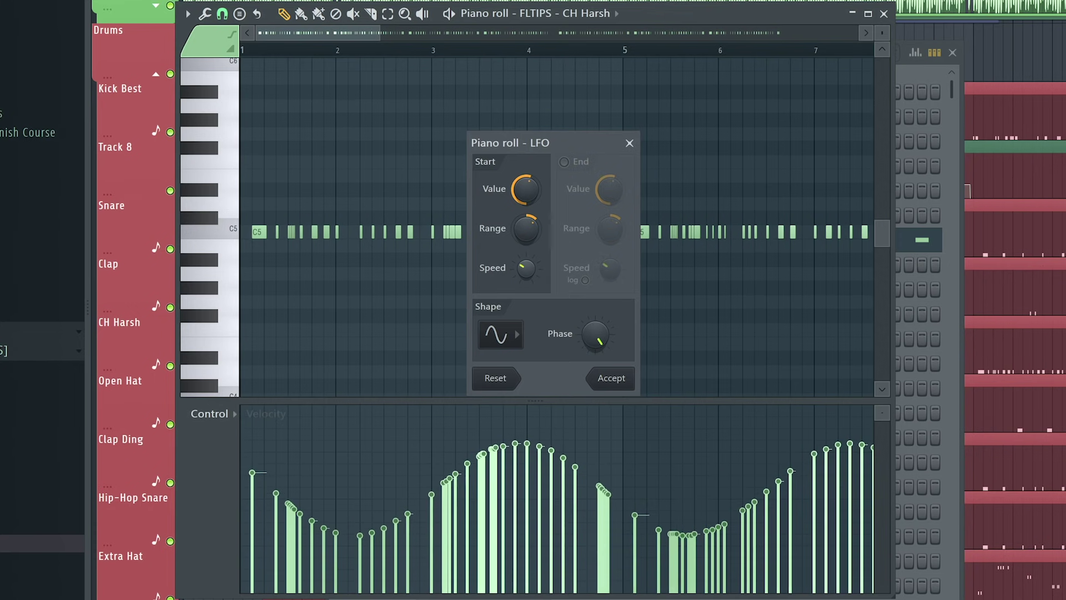
pyautogui.moveTo(526, 278); pyautogui.dragTo(526, 261)
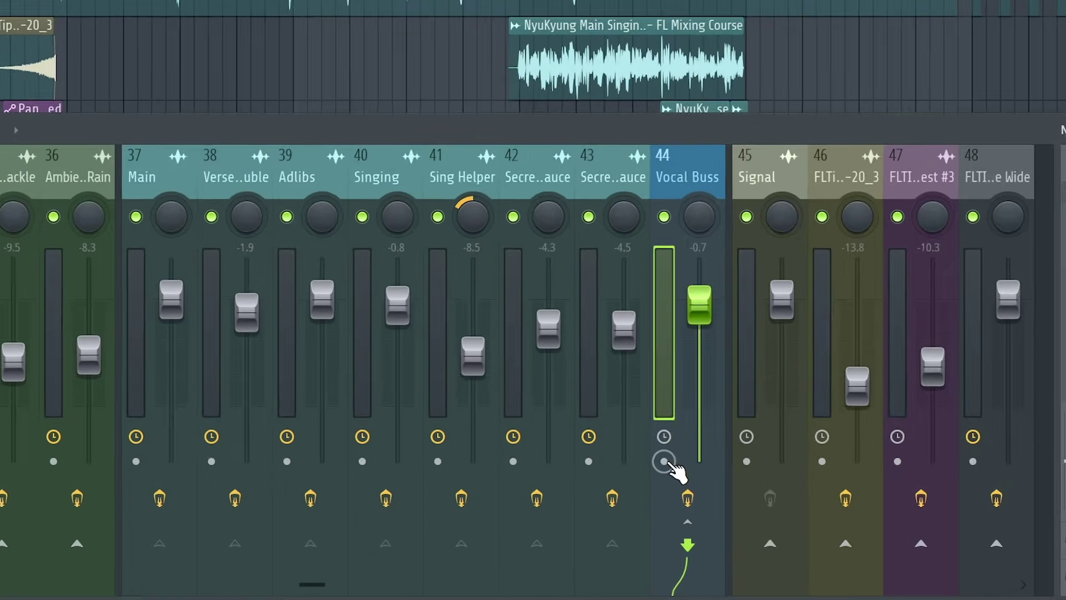
# - Arm the Vocal Buss mixer track for recording and start a 32Bit float WAV render with 32-point sinc resampling
pyautogui.click(657, 512)
pyautogui.hotkey('alt', 'r')
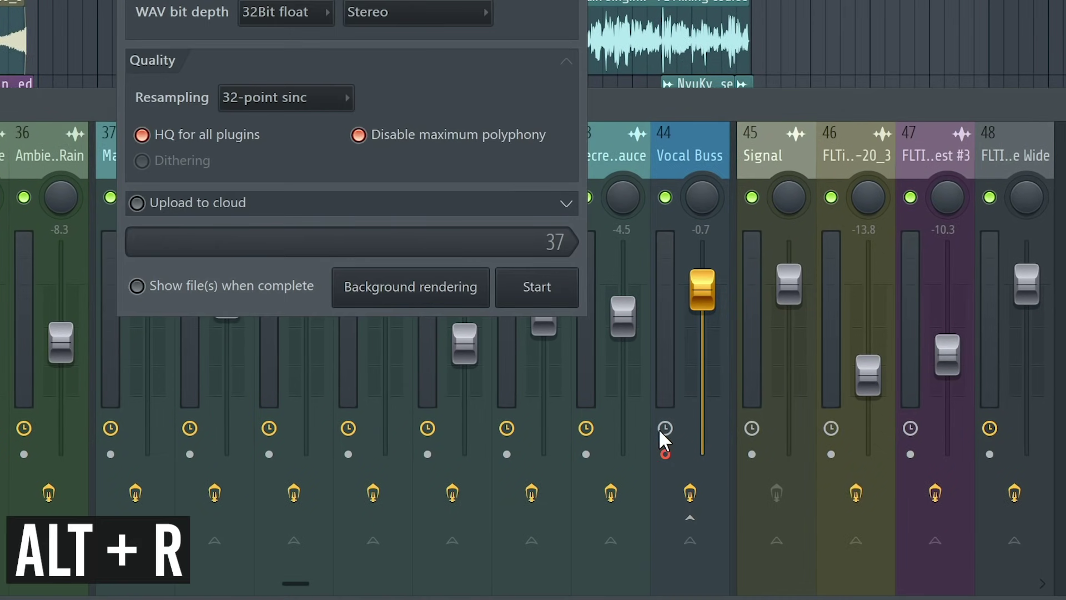
pyautogui.click(570, 291)
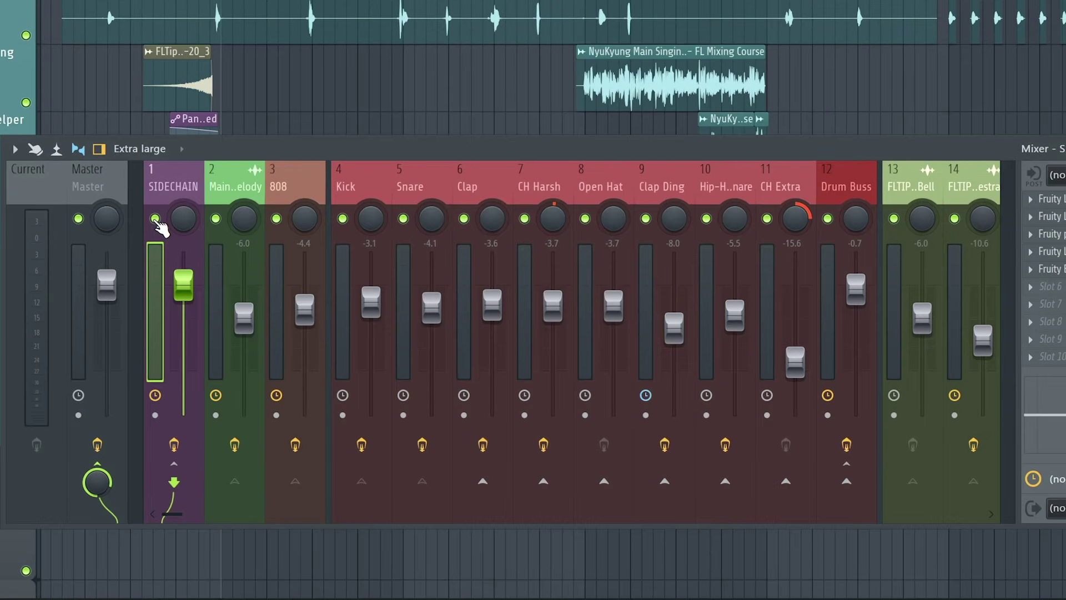
# - Solo the SIDECHAIN mixer track and briefly play the song to check its signal
pyautogui.rightClick(155, 219)
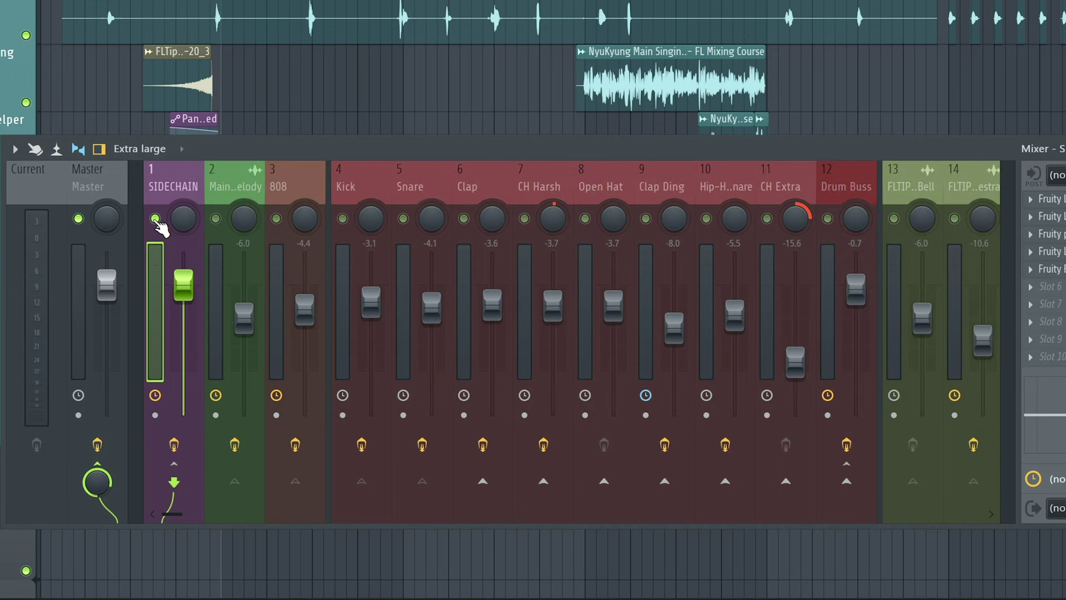
pyautogui.press('space')
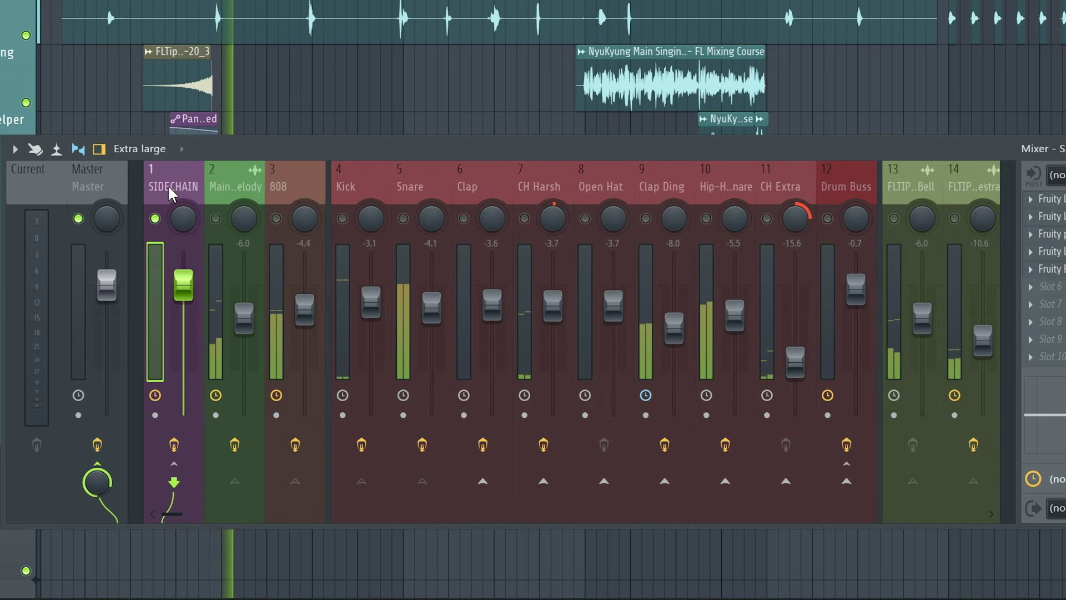
pyautogui.press('space')
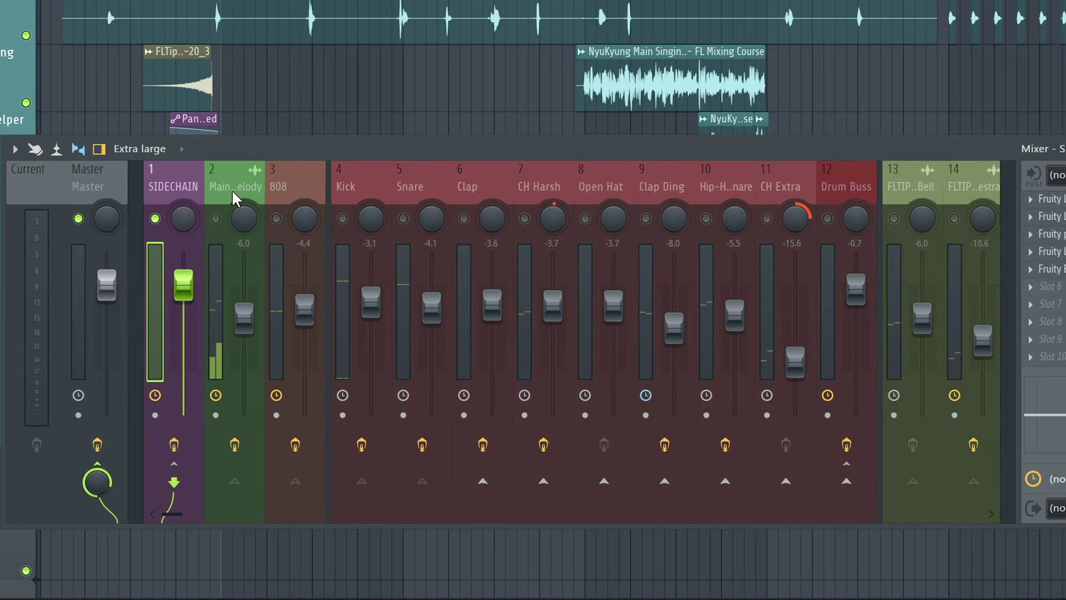
# - Inspect the mixer routing of the Main Melody, 808 and SIDECHAIN tracks in turn
pyautogui.click(234, 185)
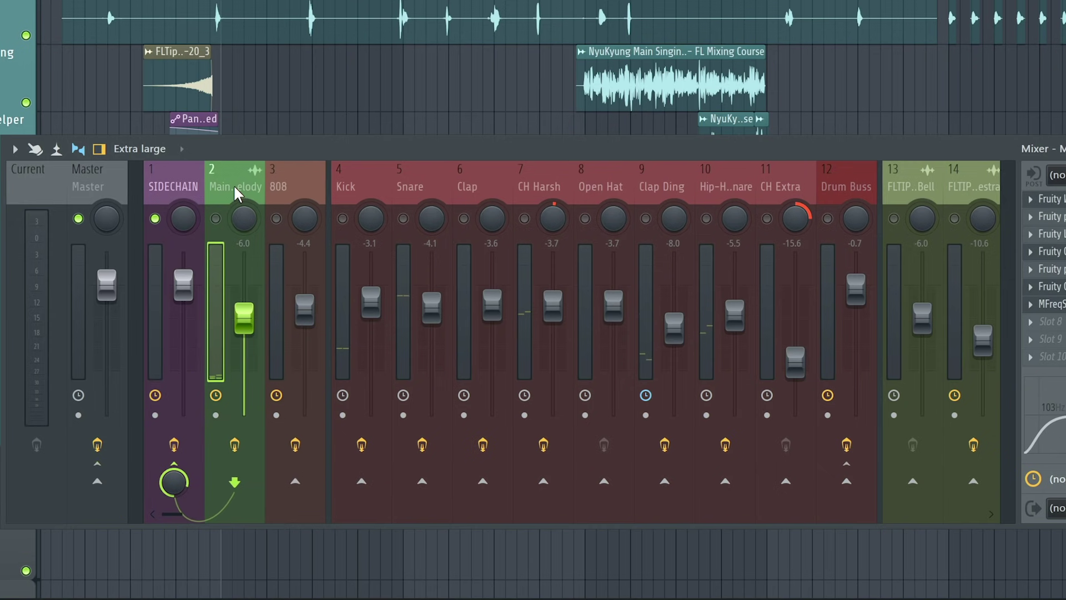
pyautogui.click(293, 183)
pyautogui.click(172, 182)
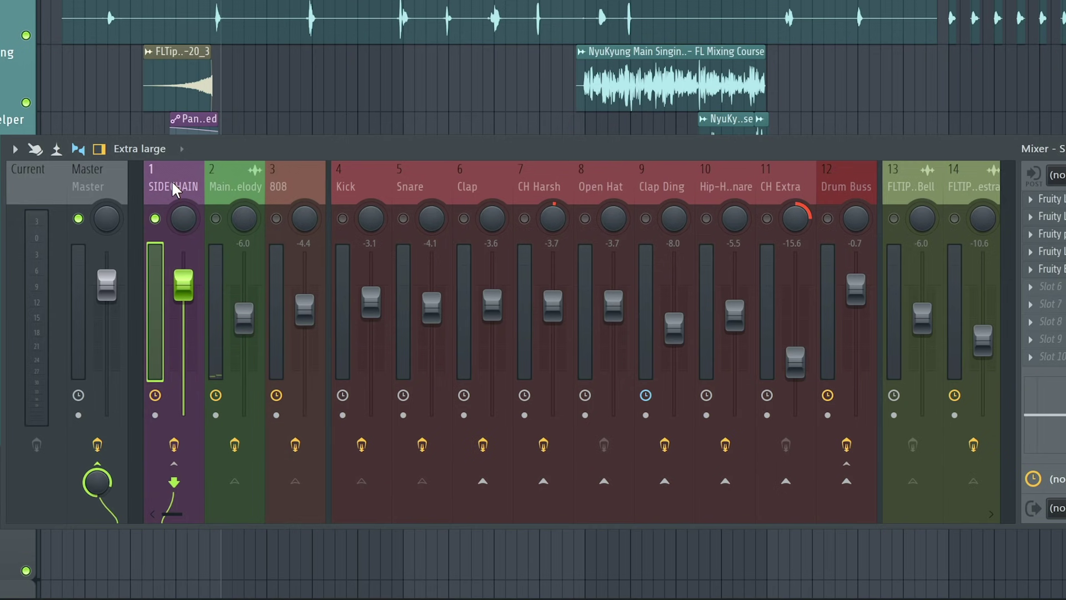
# - Apply the alternate solo to the SIDECHAIN mixer track and review which tracks stay active with it
pyautogui.keyDown('alt'); pyautogui.click(155, 218); pyautogui.keyUp('alt')
pyautogui.scroll(-10, 181, 184)
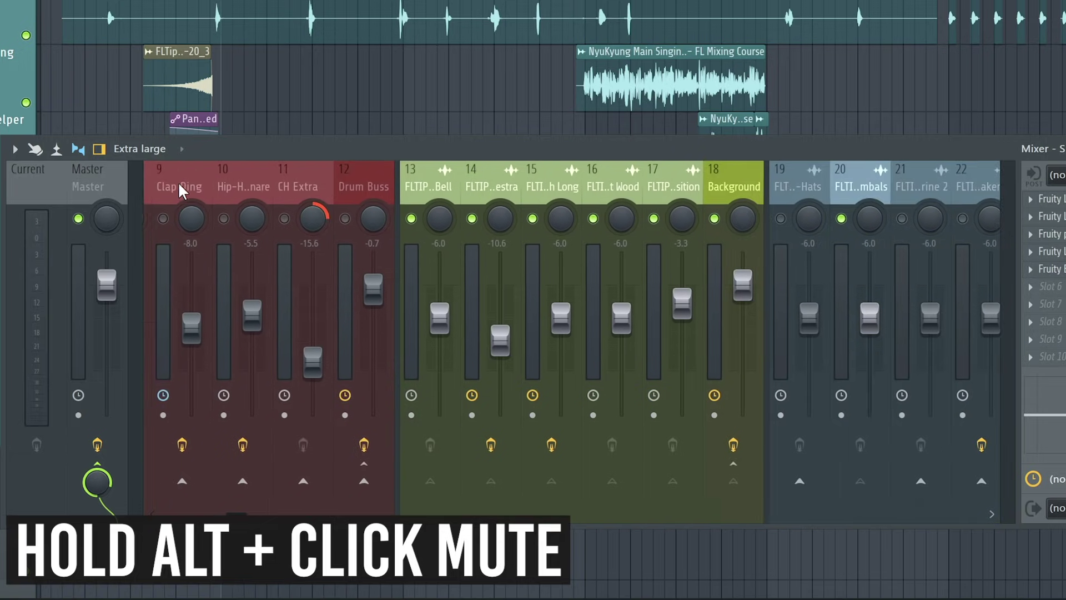
pyautogui.scroll(10, 179, 184)
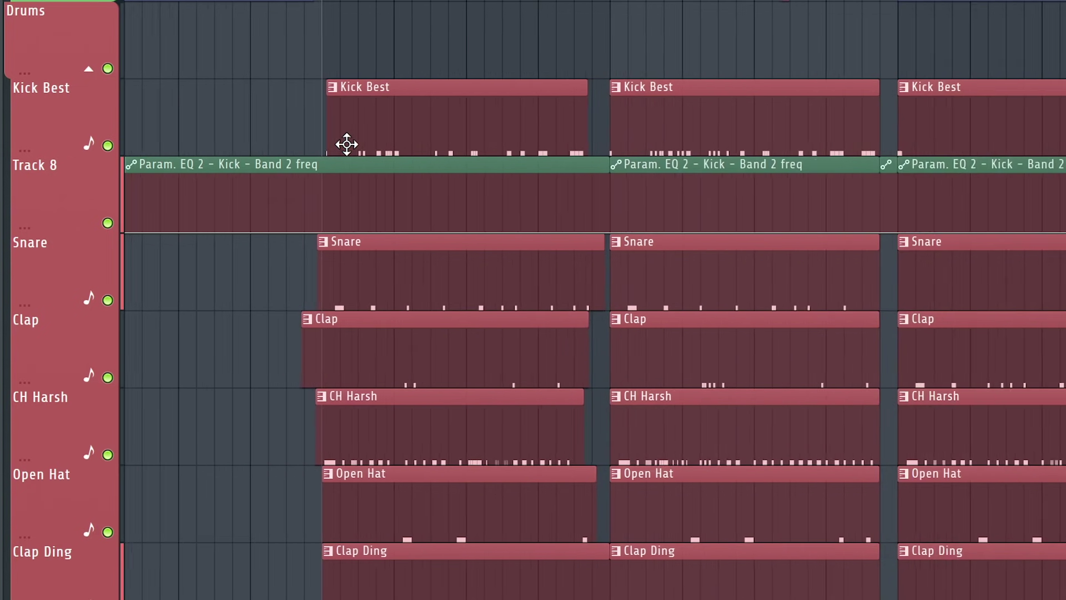
# - Select the first Kick Best, Snare, Clap and CH Harsh playlist clips and quick quantize their start times
pyautogui.scroll(-2, 341, 150)
pyautogui.scroll(6, 300, 205)
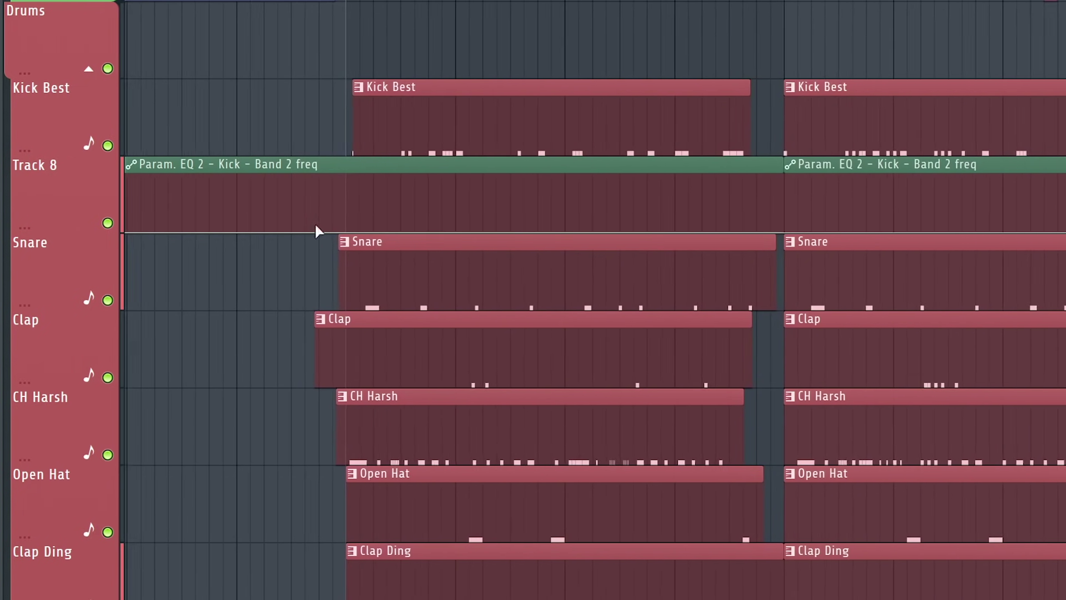
pyautogui.scroll(1, 385, 358)
pyautogui.scroll(3, 503, 128)
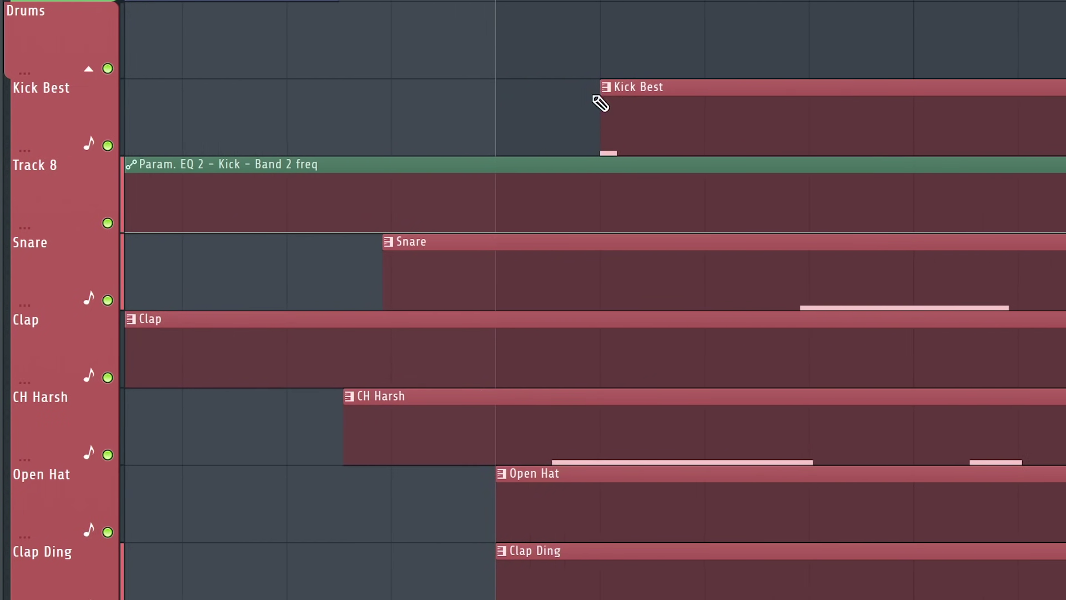
pyautogui.scroll(-1, 595, 103)
pyautogui.scroll(-1, 494, 130)
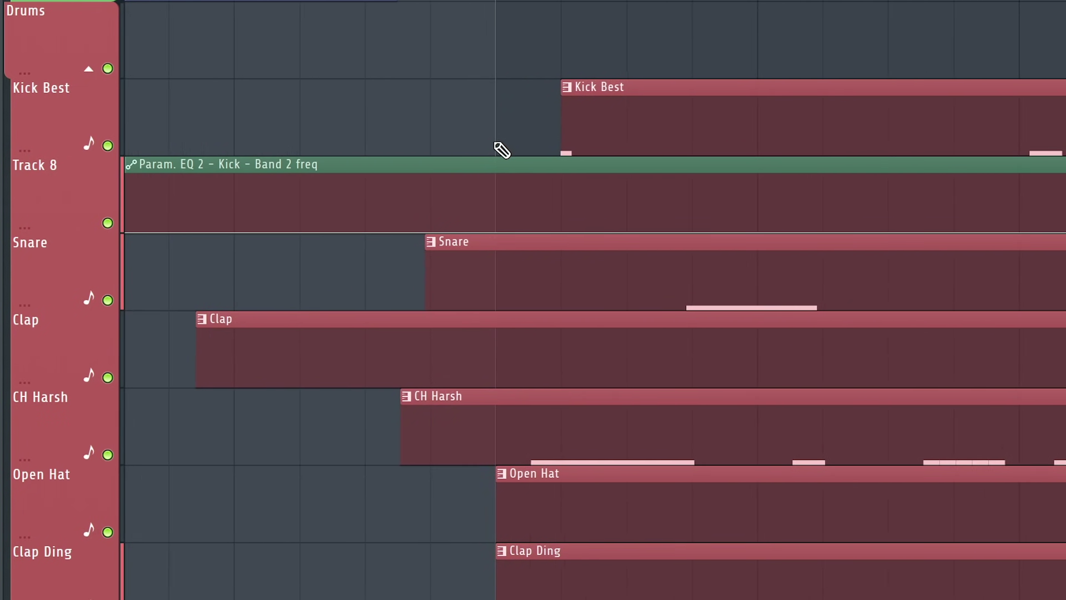
pyautogui.scroll(-2, 466, 121)
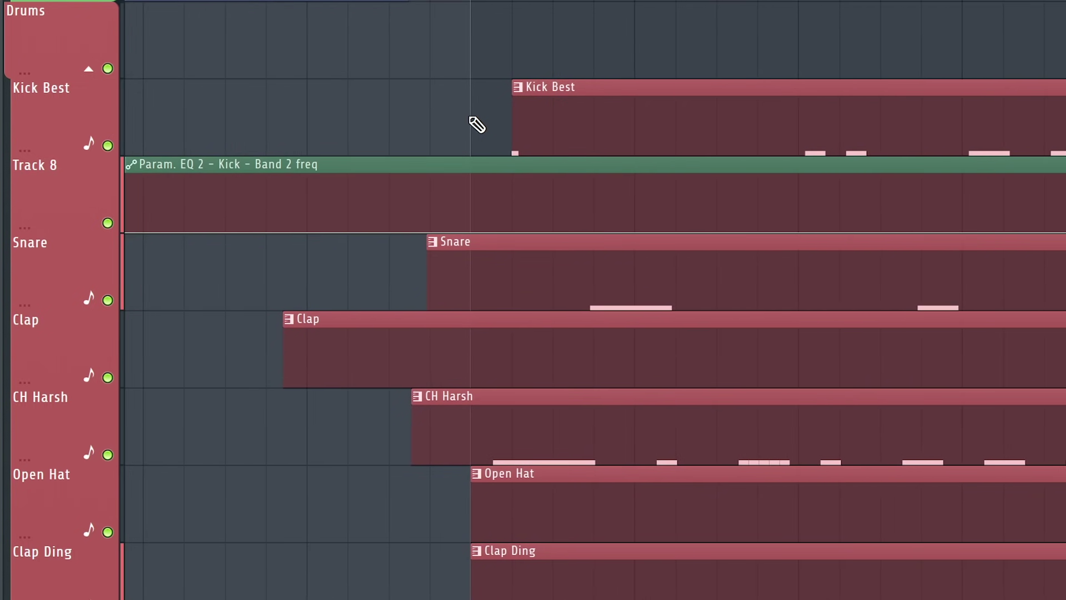
pyautogui.moveTo(634, 58); pyautogui.dragTo(573, 119)
pyautogui.moveTo(270, 278); pyautogui.dragTo(546, 419)
pyautogui.scroll(2, 671, 162)
pyautogui.hotkey('shift', 'q')
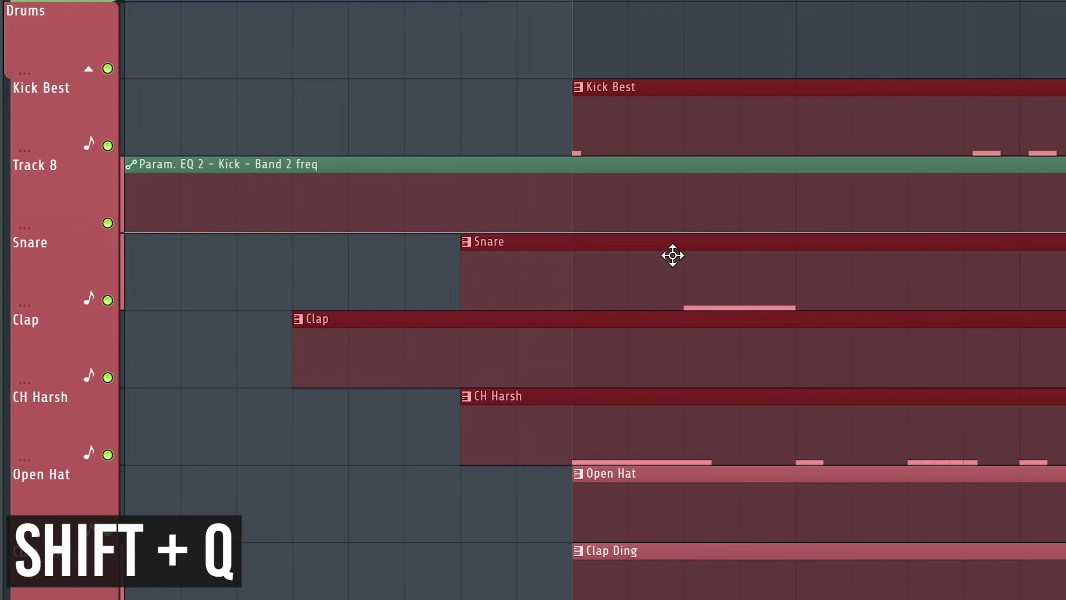
# - Move the first Snare, Clap and CH Harsh clips so they start in line with the first Kick Best clip
pyautogui.moveTo(513, 290); pyautogui.dragTo(602, 294)
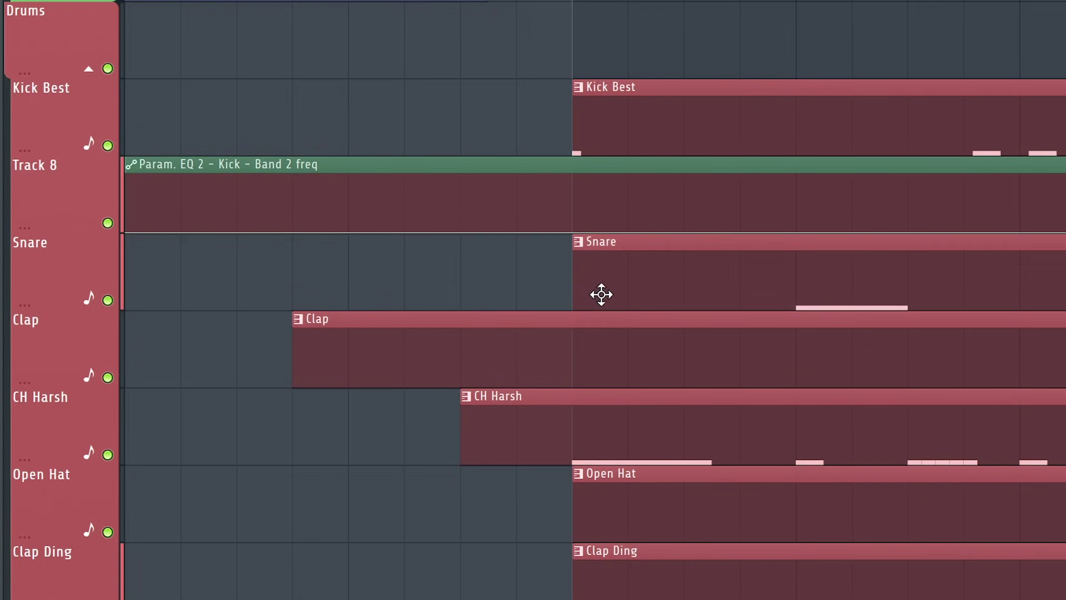
pyautogui.moveTo(382, 349); pyautogui.dragTo(661, 345)
pyautogui.moveTo(521, 429); pyautogui.dragTo(627, 426)
pyautogui.scroll(-4, 422, 391)
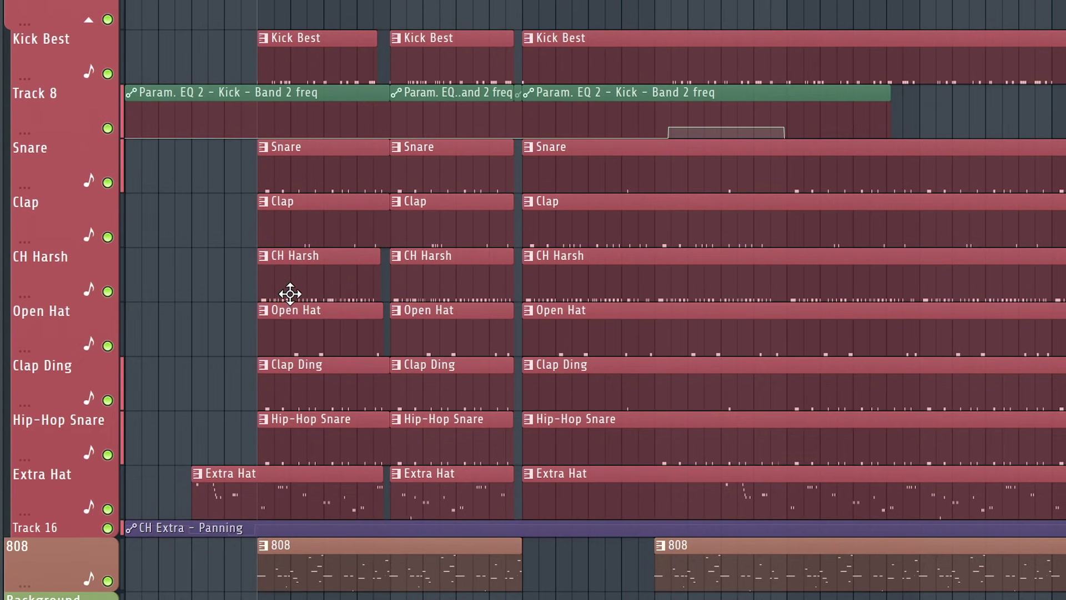
# - Open the CH Harsh clip in the piano roll and make a random selection of its C5 notes, reshuffling it several times
pyautogui.doubleClick(291, 281)
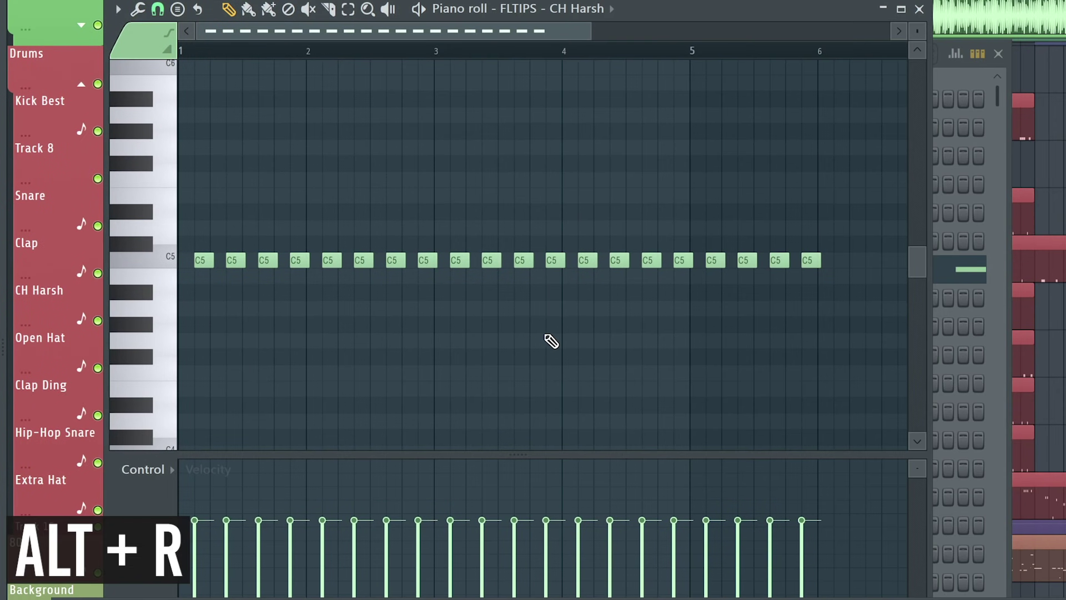
pyautogui.hotkey('alt', 'r')
pyautogui.hotkey('alt', 'r')
pyautogui.hotkey('alt', 'r')
pyautogui.hotkey('alt', 'r')
pyautogui.hotkey('alt', 'r')
pyautogui.hotkey('alt', 'r')
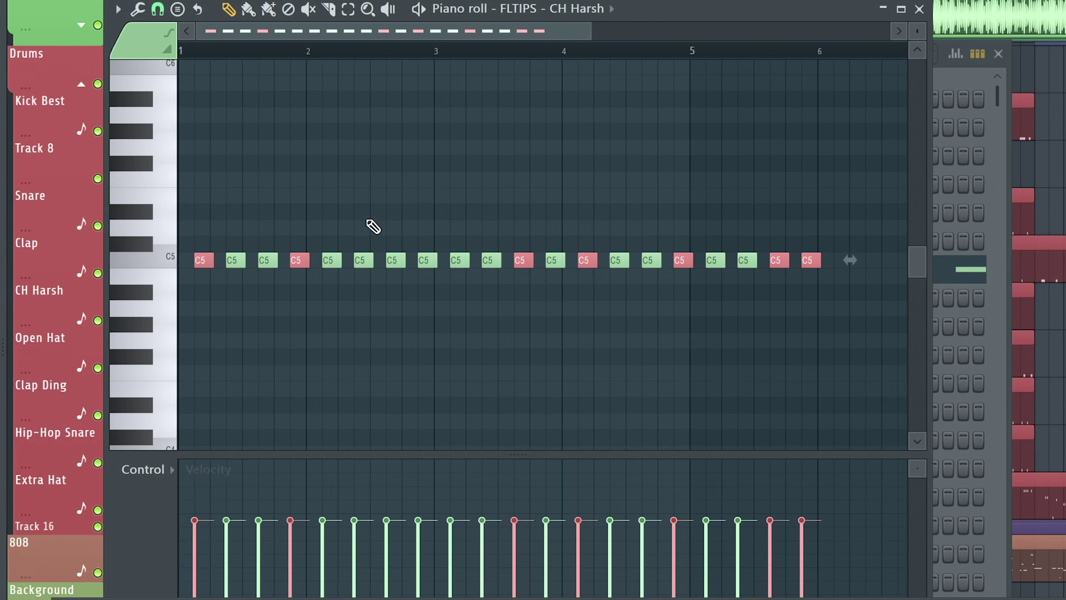
# - Chop the selected CH Harsh notes with the chopper tool's Default pattern and briefly play the result
pyautogui.hotkey('alt', 'u')
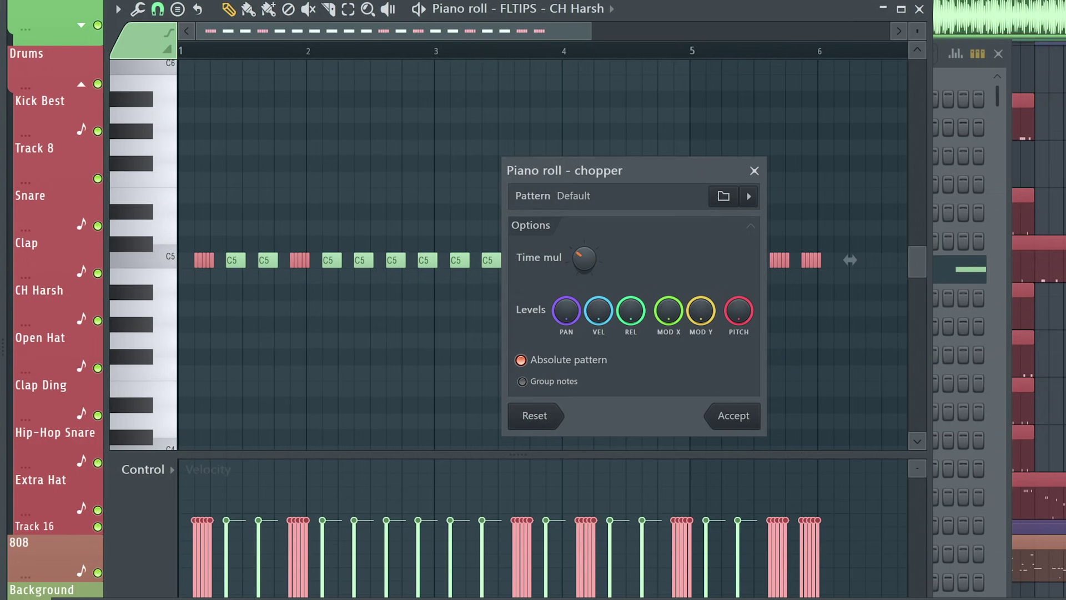
pyautogui.click(746, 420)
pyautogui.press('space')
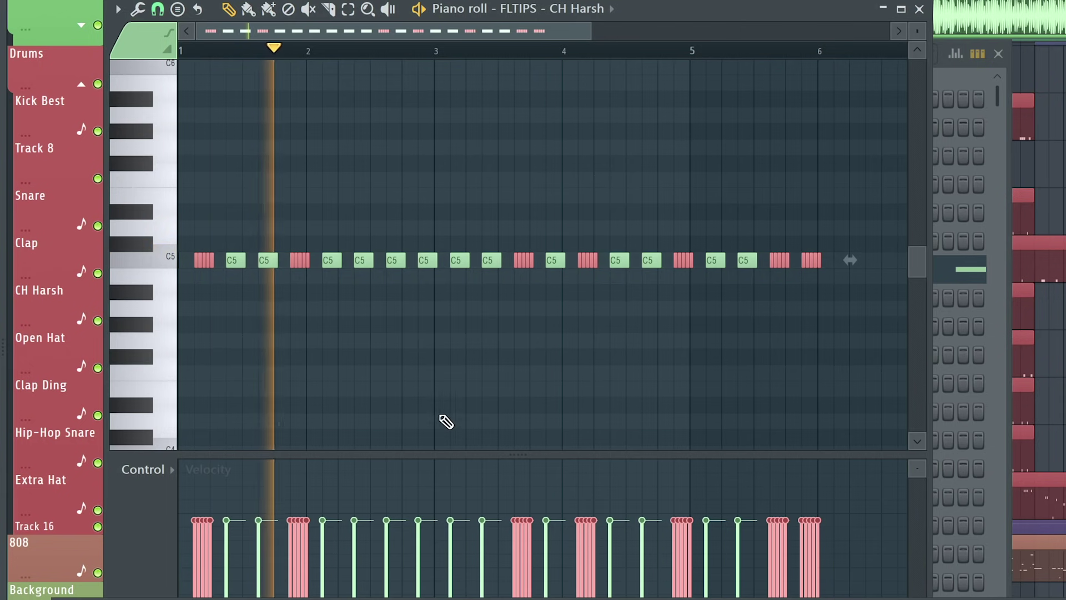
pyautogui.press('space')
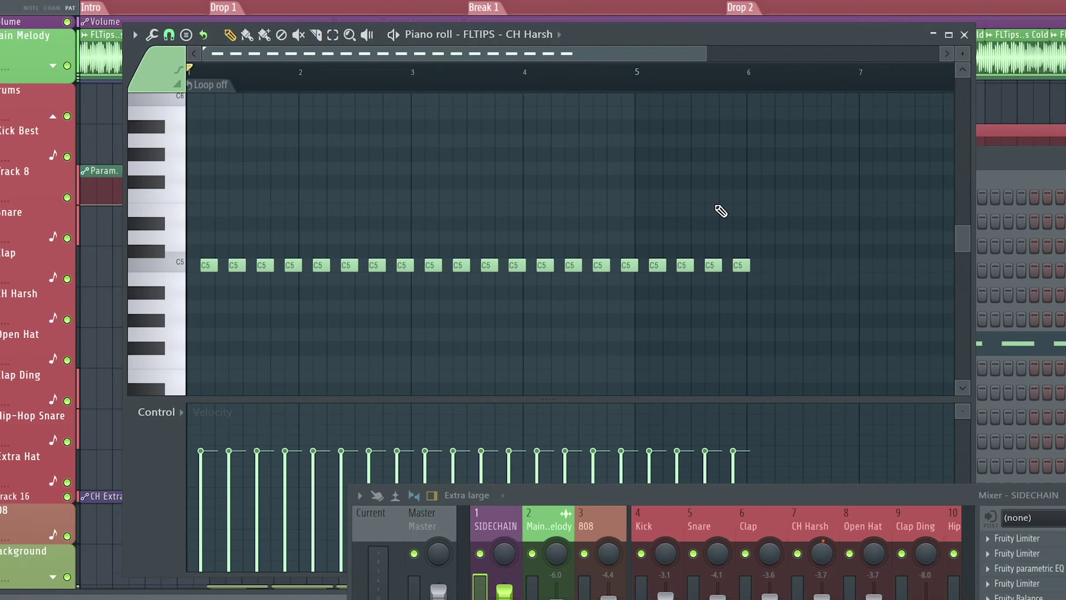
# - Randomly select notes in the whole, unchopped CH Harsh pattern, repeating the random selection for different combinations
pyautogui.hotkey('shift', 'm')
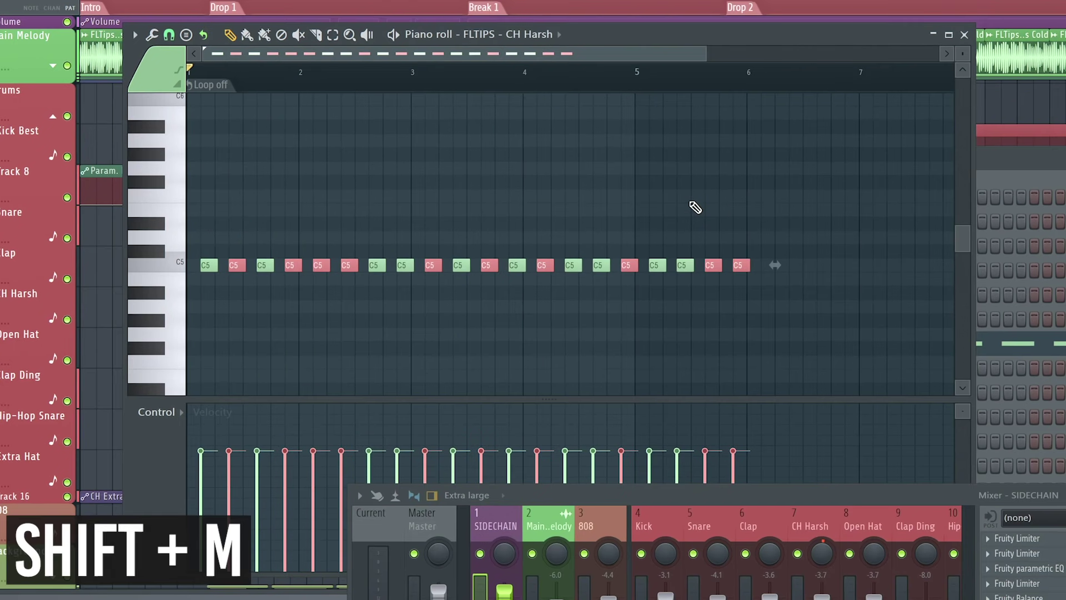
pyautogui.hotkey('shift', 'm')
pyautogui.hotkey('shift', 'm')
pyautogui.hotkey('shift', 'm')
pyautogui.hotkey('shift', 'm')
pyautogui.hotkey('shift', 'm')
pyautogui.hotkey('shift', 'm')
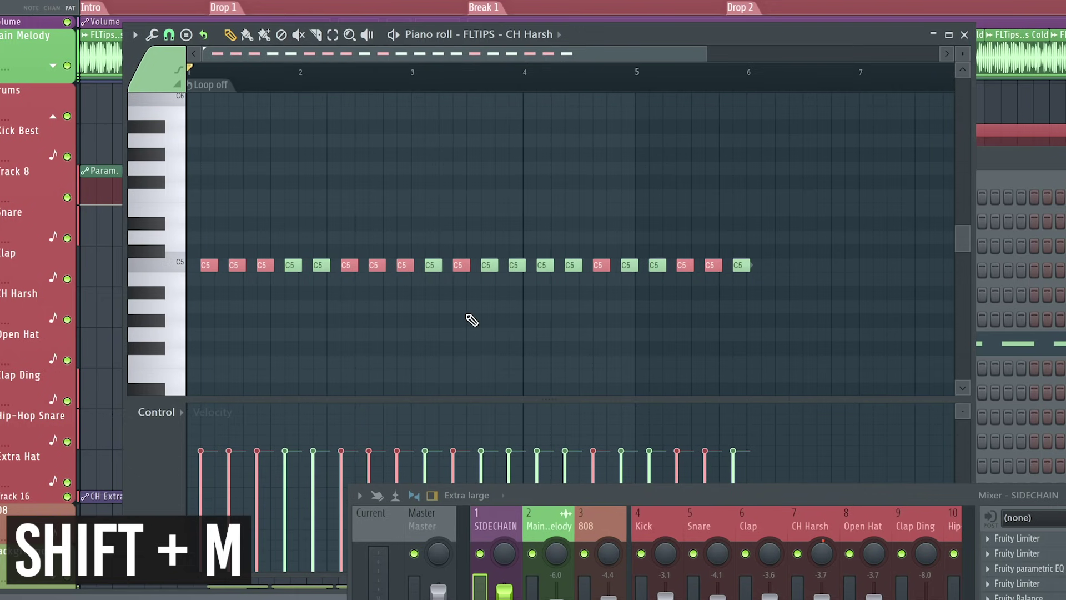
pyautogui.hotkey('shift', 'm')
pyautogui.hotkey('shift', 'm')
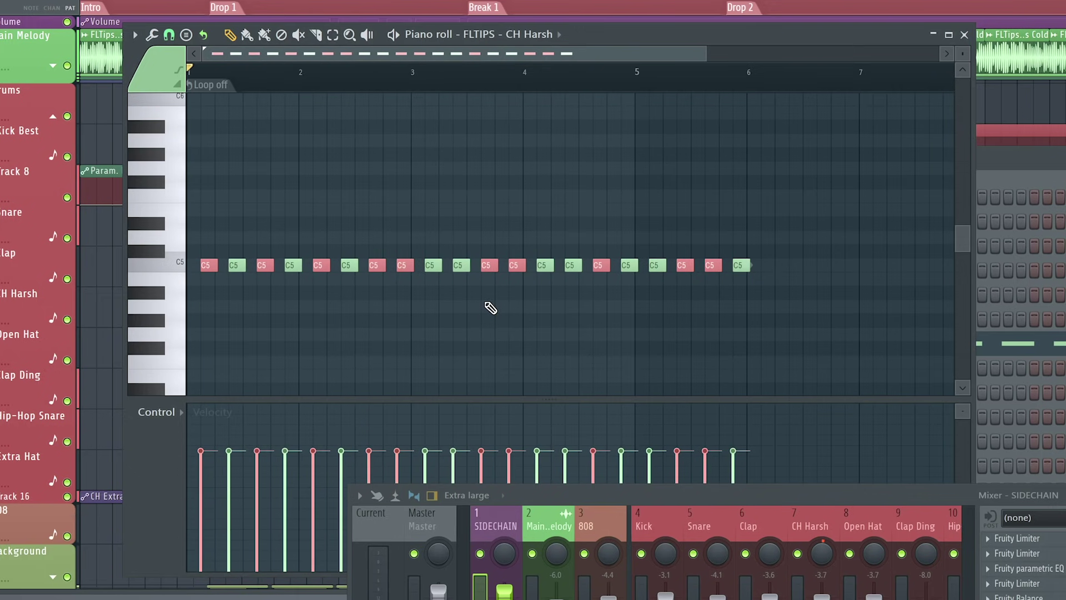
# - Restore the default arrangement of all windows and move the mixer window lower in the workspace
pyautogui.hotkey('ctrl', 'shift', 'h')
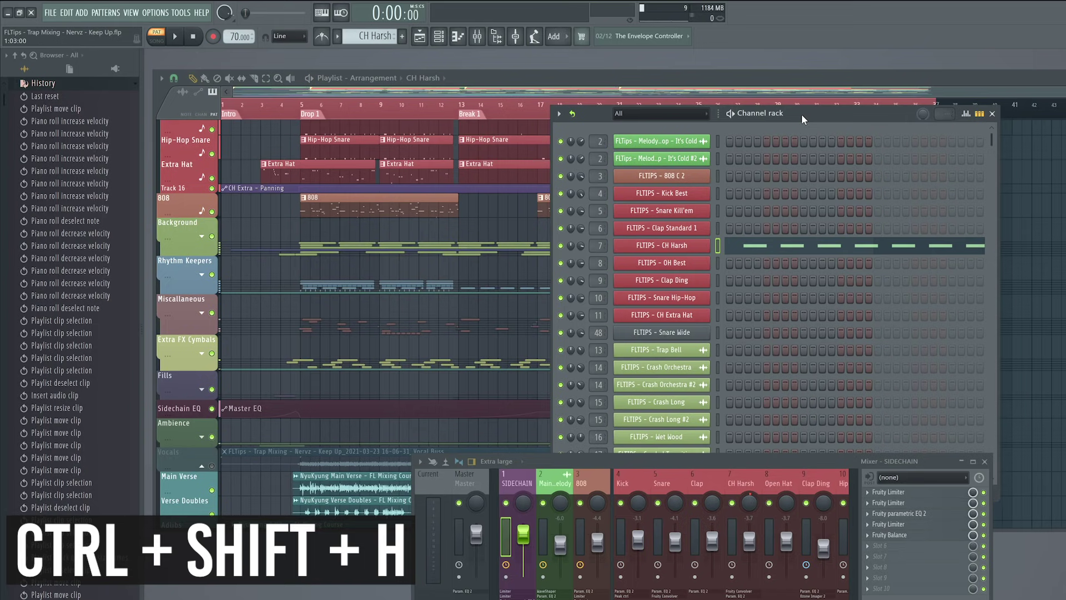
pyautogui.hotkey('ctrl', 'shift', 'h')
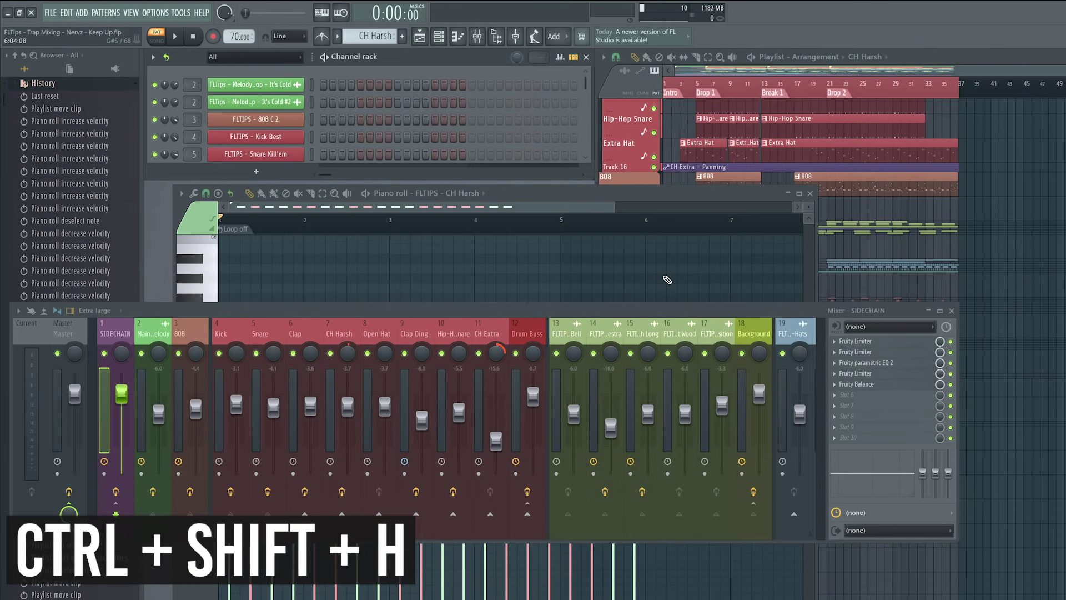
pyautogui.moveTo(640, 314); pyautogui.dragTo(726, 380)
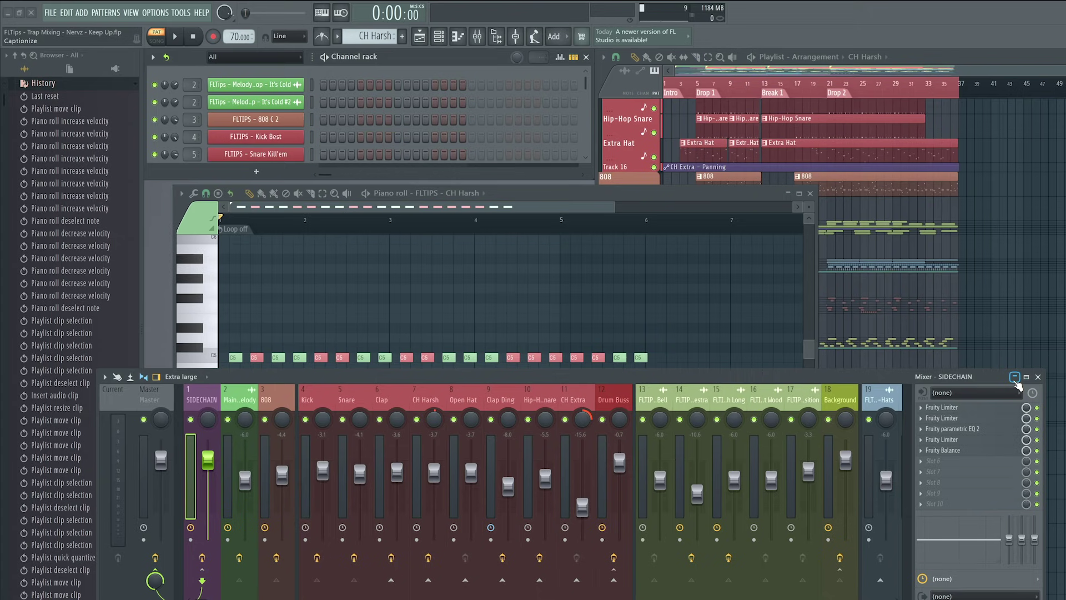
# - Close the mixer, channel rack and piano roll windows and widen the playlist window across the workspace
pyautogui.click(1015, 378)
pyautogui.press('Escape')
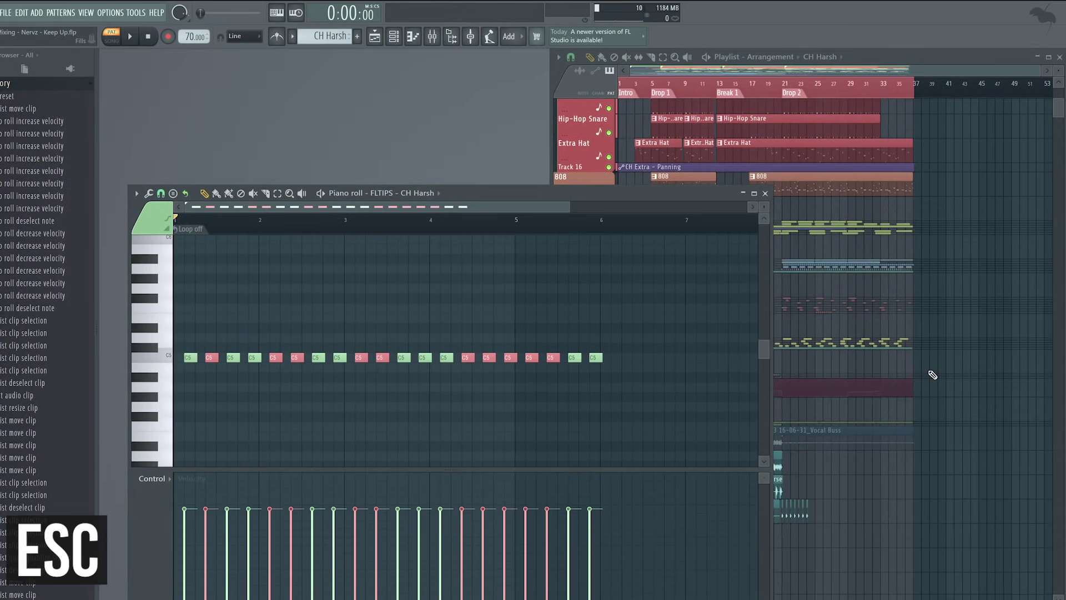
pyautogui.press('Escape')
pyautogui.moveTo(551, 67); pyautogui.dragTo(98, 61)
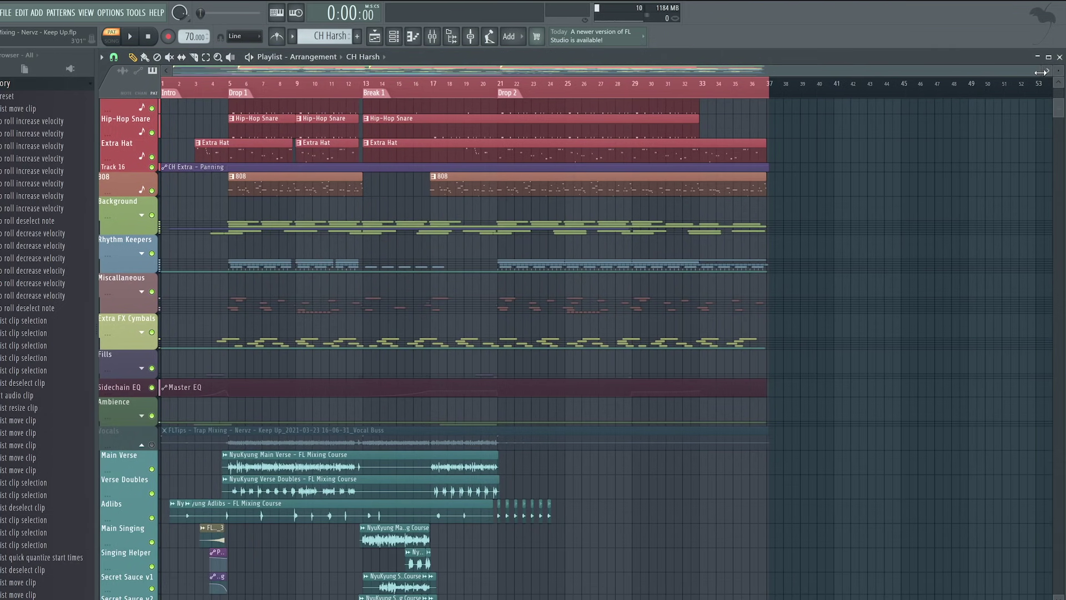
pyautogui.moveTo(1041, 73); pyautogui.dragTo(821, 71)
# - Bring up the piano roll for the CH Extra Hat channel, then close it and the playlist window
pyautogui.click(412, 36)
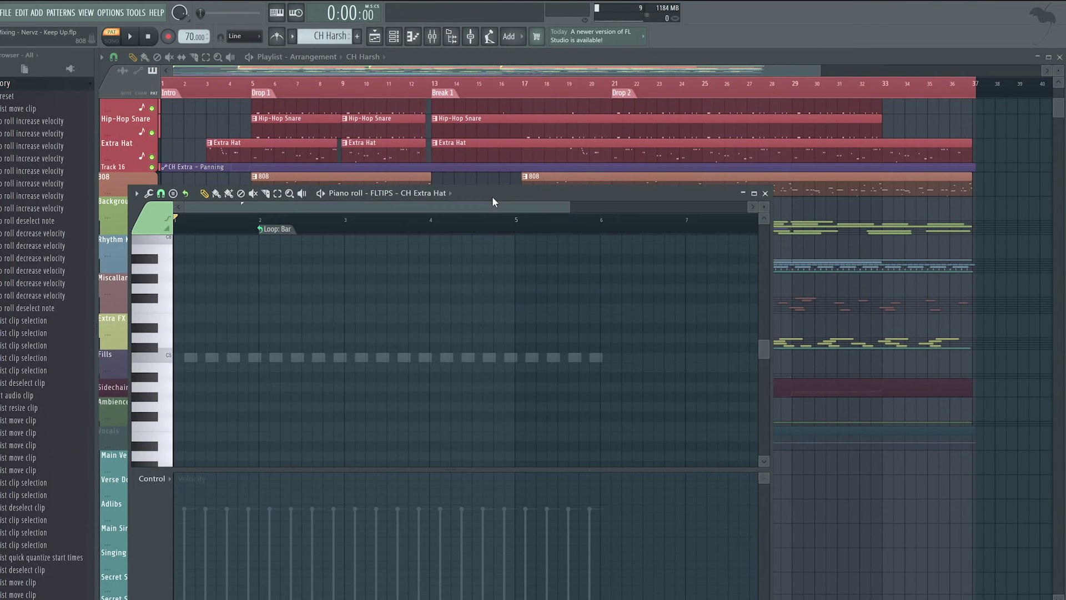
pyautogui.click(765, 193)
pyautogui.click(1059, 58)
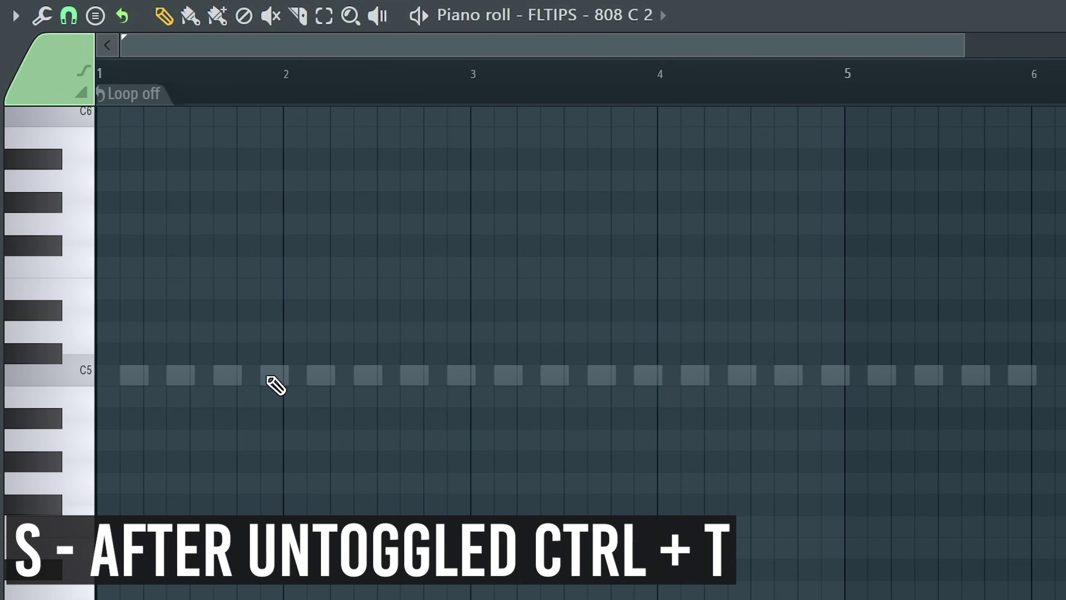
# - Draw long C5 notes at bars 2 and 3 in the 808 C 2 piano roll, with a short G4 slide note under the first
pyautogui.click(284, 376)
pyautogui.moveTo(309, 376); pyautogui.dragTo(393, 376)
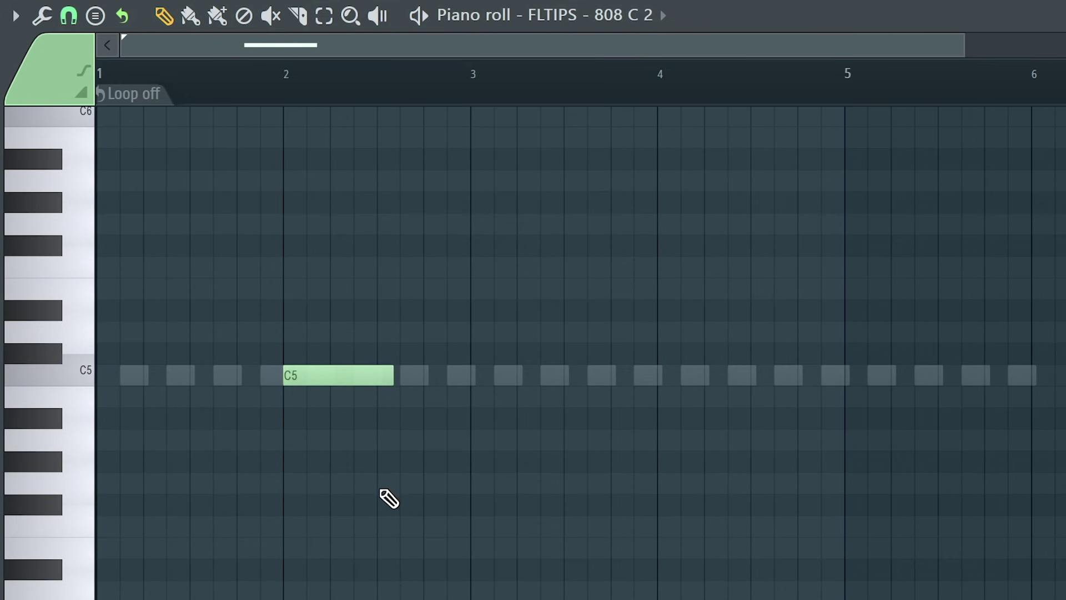
pyautogui.click(378, 483)
pyautogui.moveTo(475, 487); pyautogui.dragTo(398, 493)
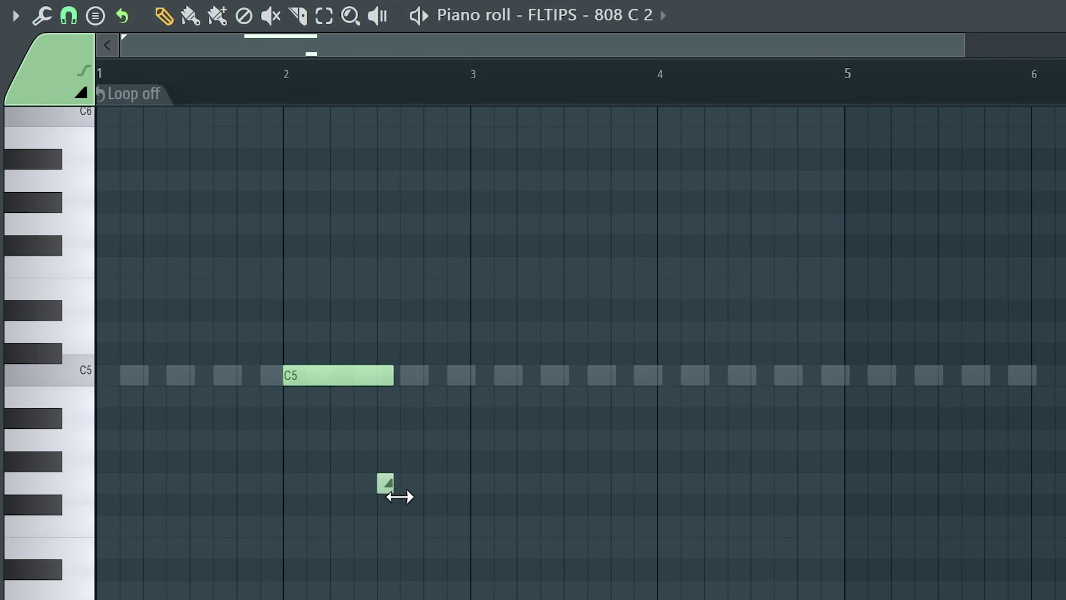
pyautogui.click(480, 380)
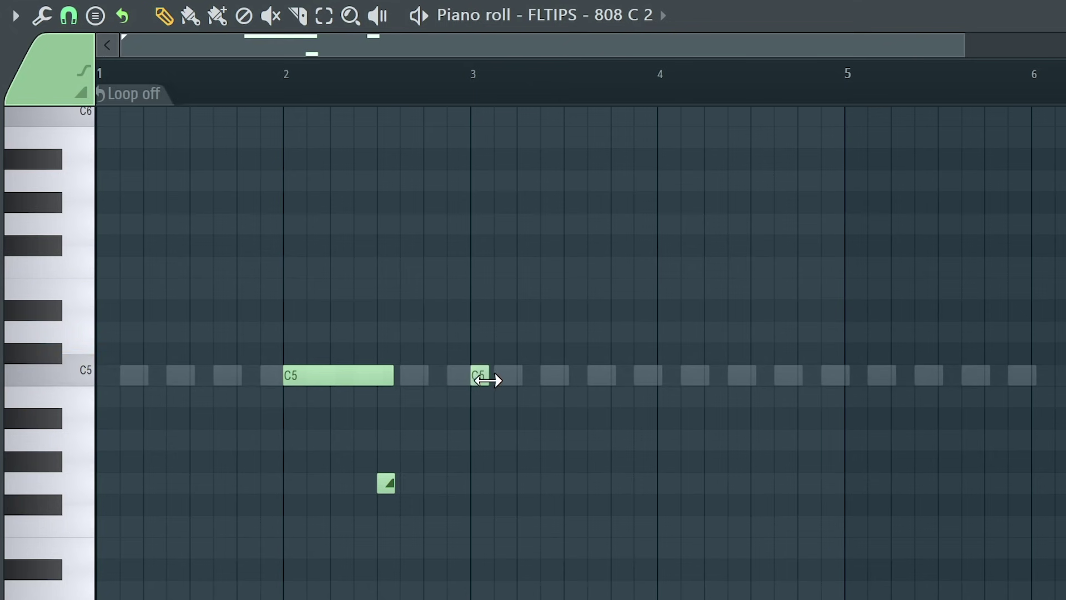
pyautogui.moveTo(488, 381); pyautogui.dragTo(617, 380)
# - Examine the slide option in the G4 slide note's properties, toggling it off and back on
pyautogui.doubleClick(391, 488)
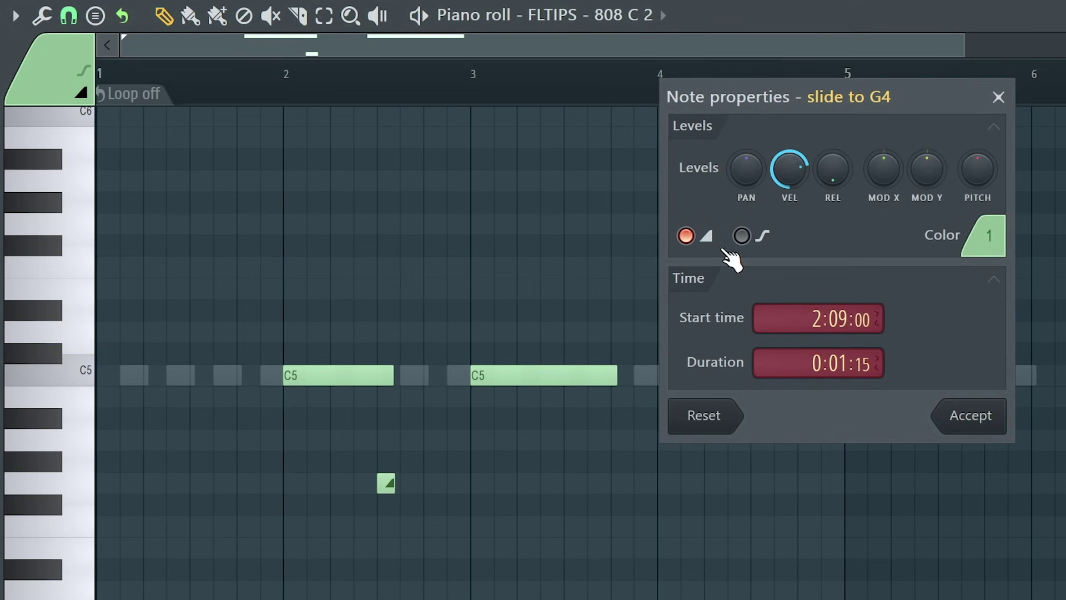
pyautogui.click(701, 238)
pyautogui.click(701, 238)
pyautogui.click(998, 98)
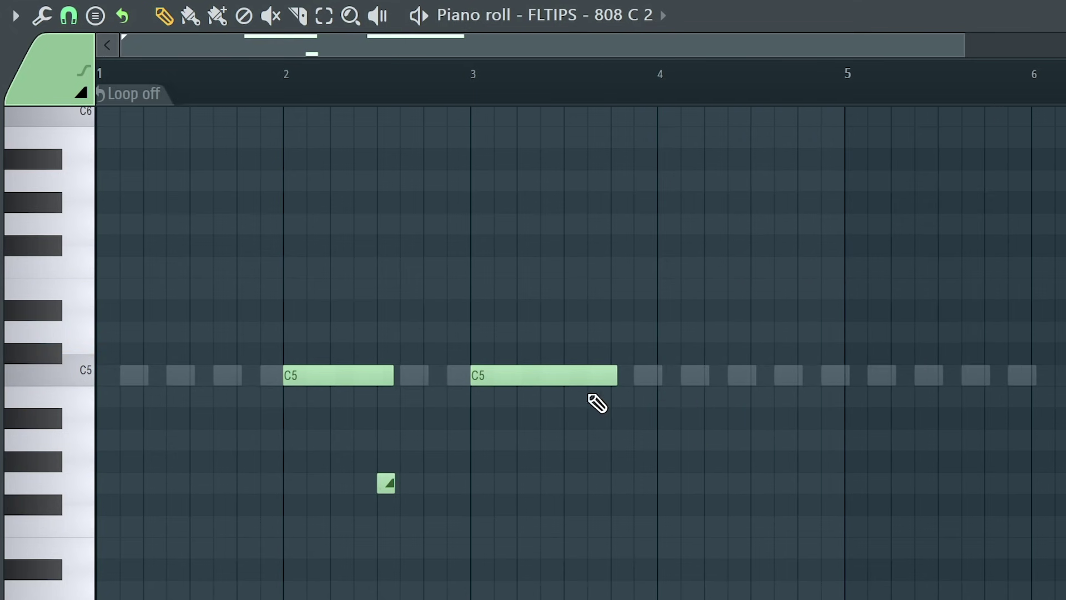
# - Add an F#4 slide note under the bar 3 note, then a long C5 note at bar 4 with its own F#4 slide note
pyautogui.click(595, 505)
pyautogui.click(666, 376)
pyautogui.moveTo(675, 376); pyautogui.dragTo(815, 376)
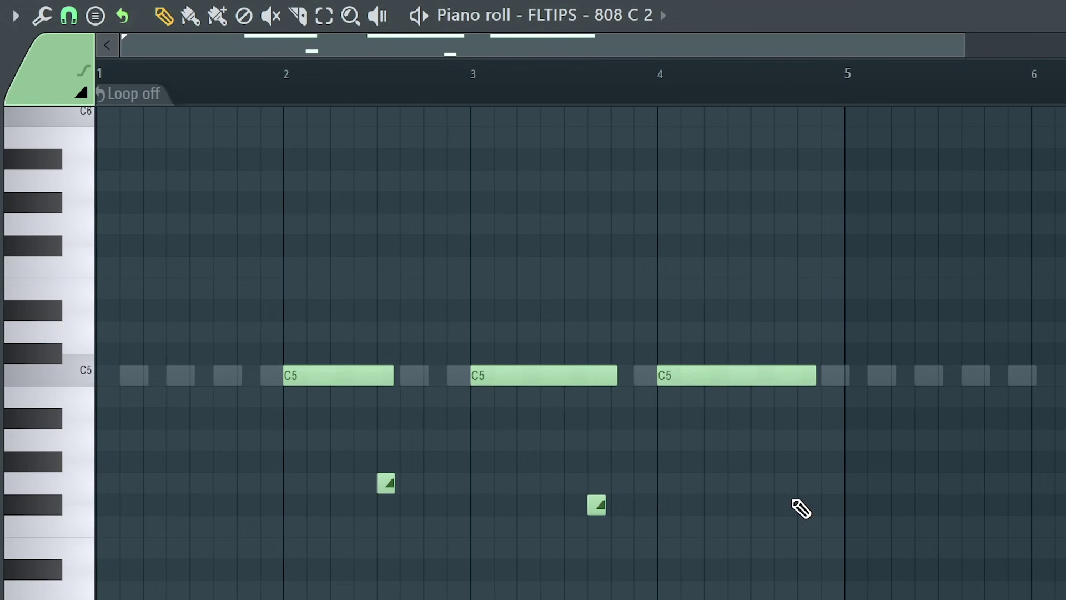
pyautogui.click(776, 504)
pyautogui.moveTo(934, 505); pyautogui.dragTo(806, 509)
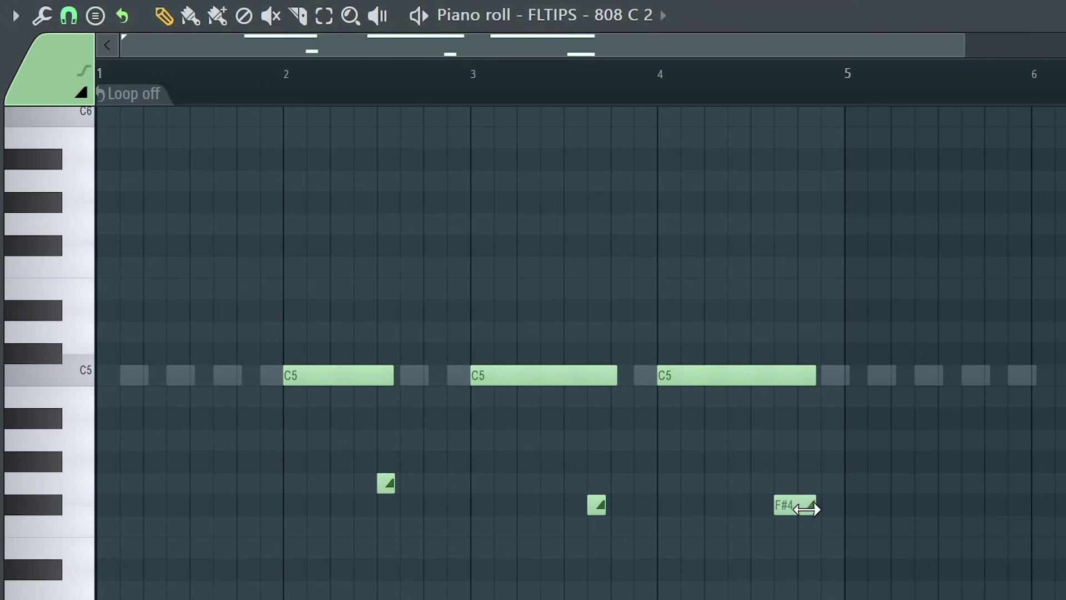
# - Play the 808 C 2 pattern from partway through the bar 4 note to hear its slide
pyautogui.click(734, 94)
pyautogui.press('space')
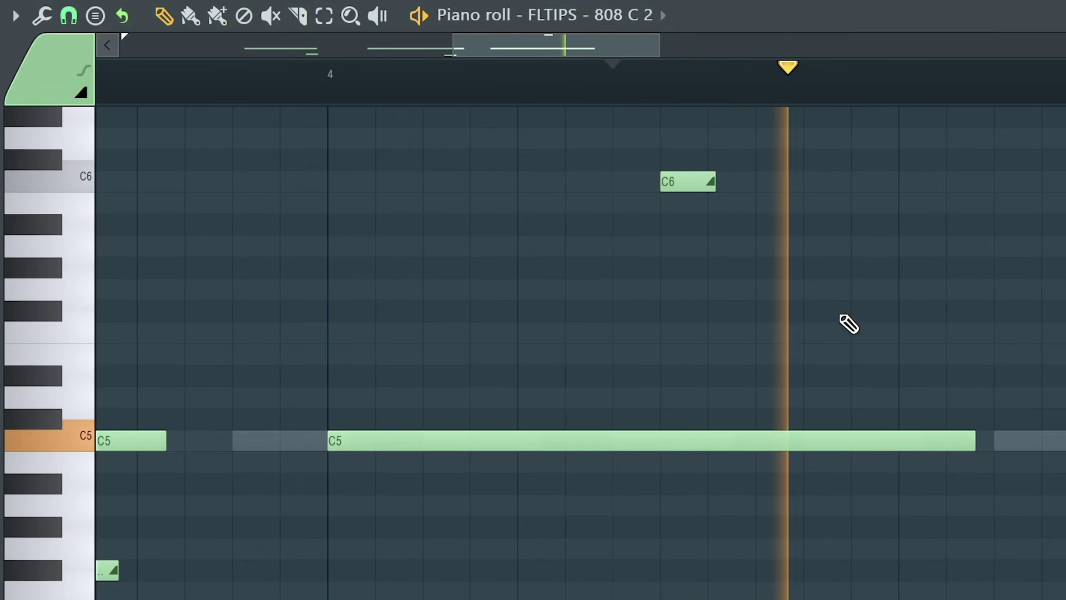
pyautogui.press('space')
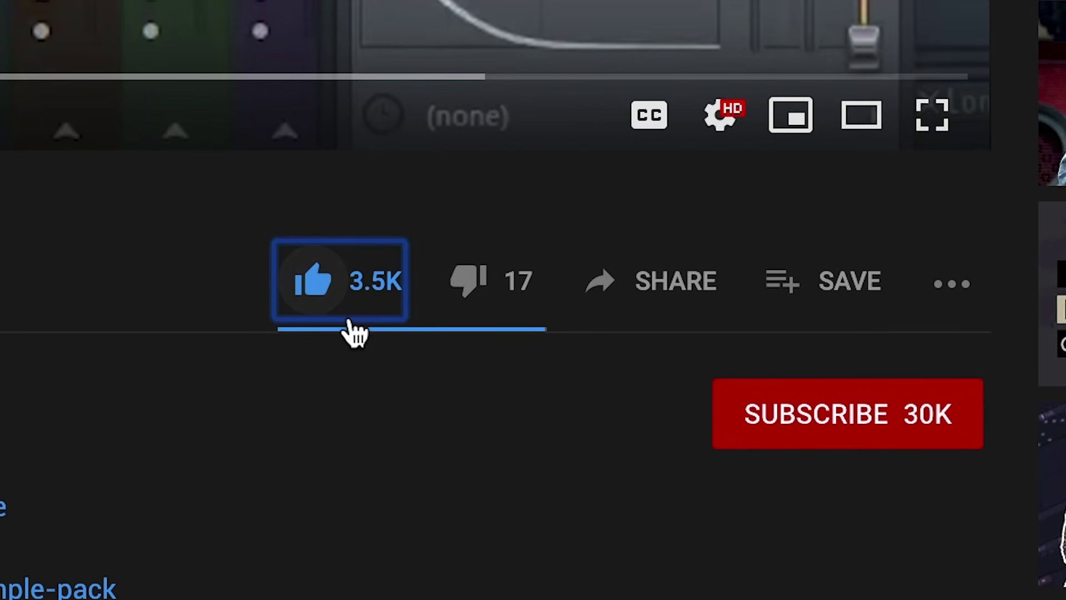
# - On the YouTube video page, subscribe to the channel and turn on its notifications
pyautogui.click(816, 434)
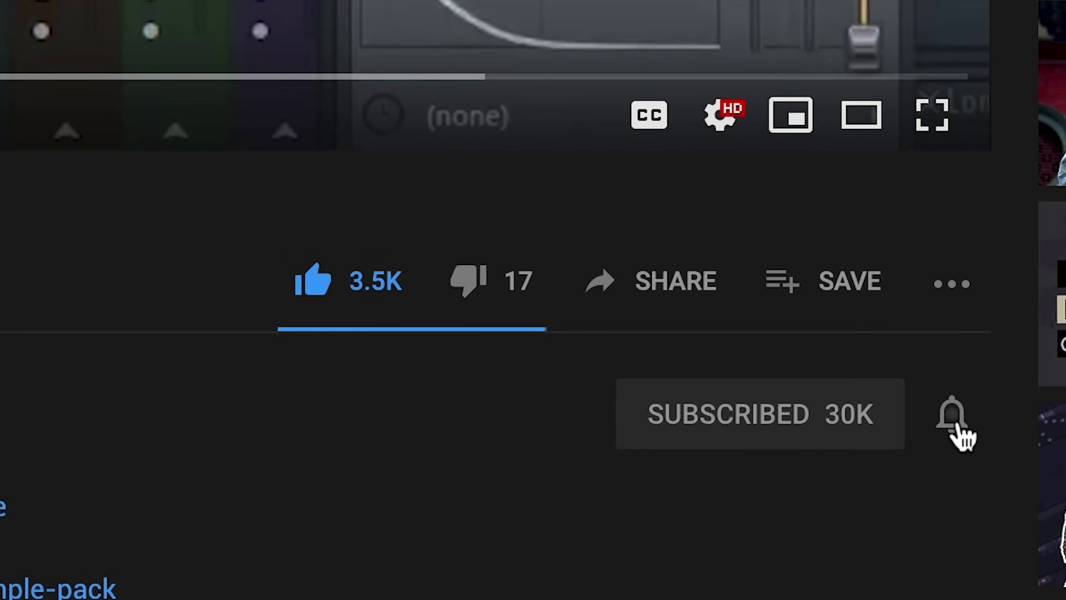
pyautogui.click(953, 429)
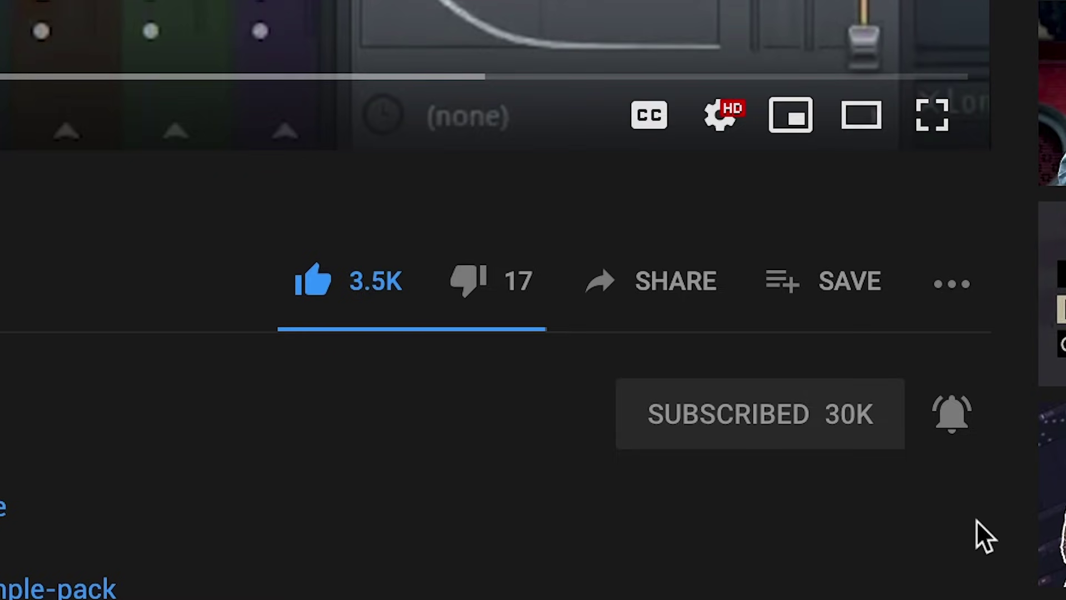